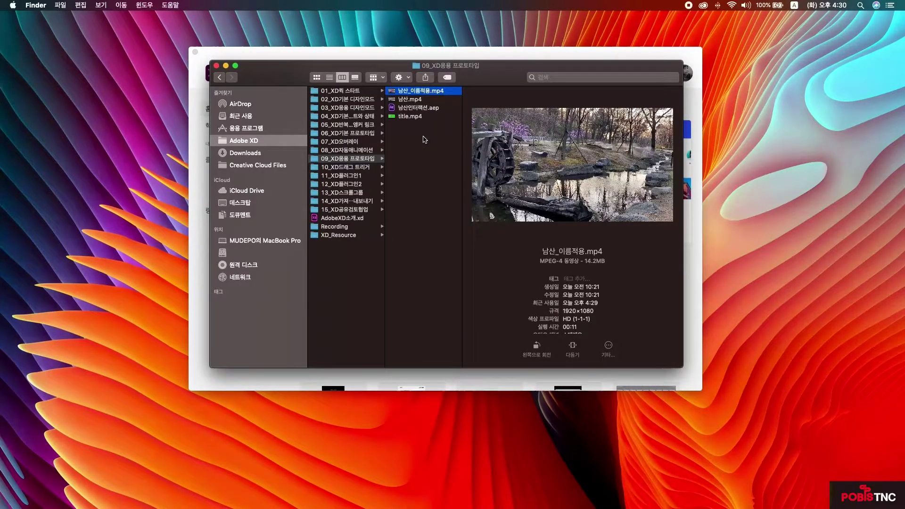
# - Play the start of the video 남산_이름적용.mp4 to view its title animation, pause it and close the player
pyautogui.doubleClick(395, 91)
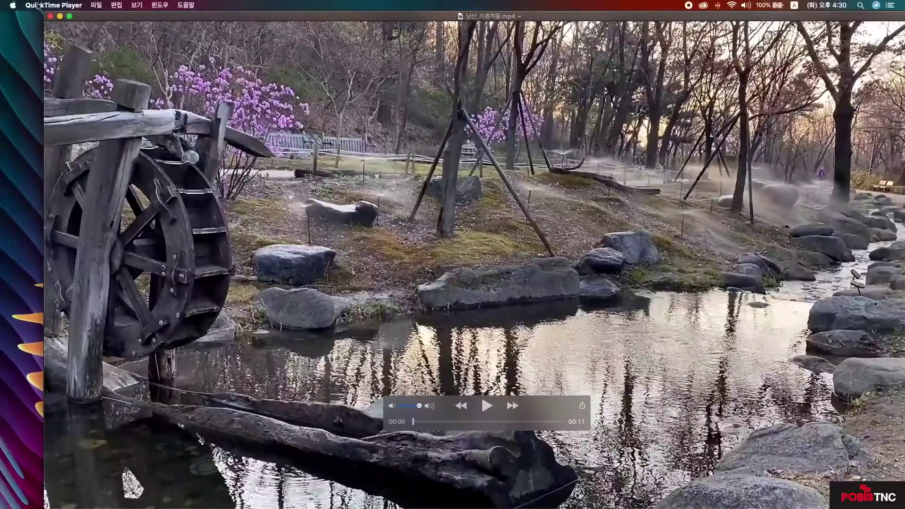
pyautogui.doubleClick(47, 14)
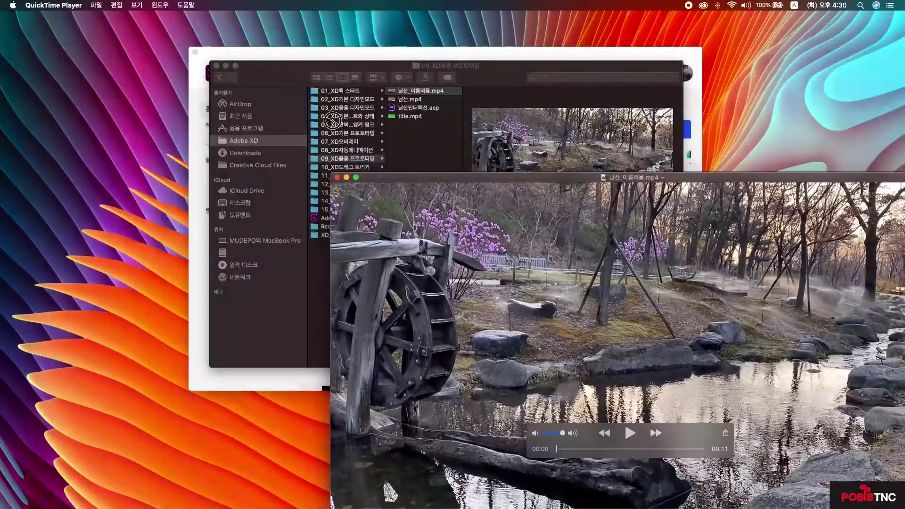
pyautogui.moveTo(414, 184); pyautogui.dragTo(176, 47)
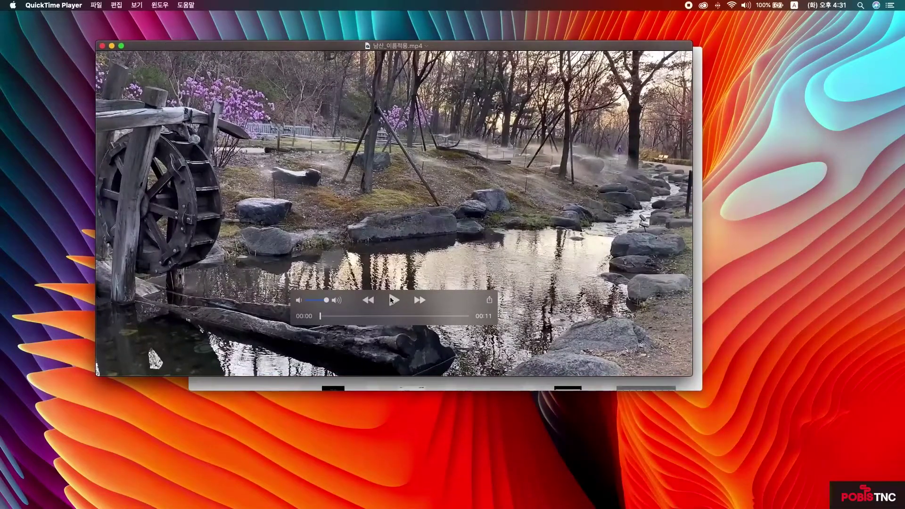
pyautogui.click(395, 303)
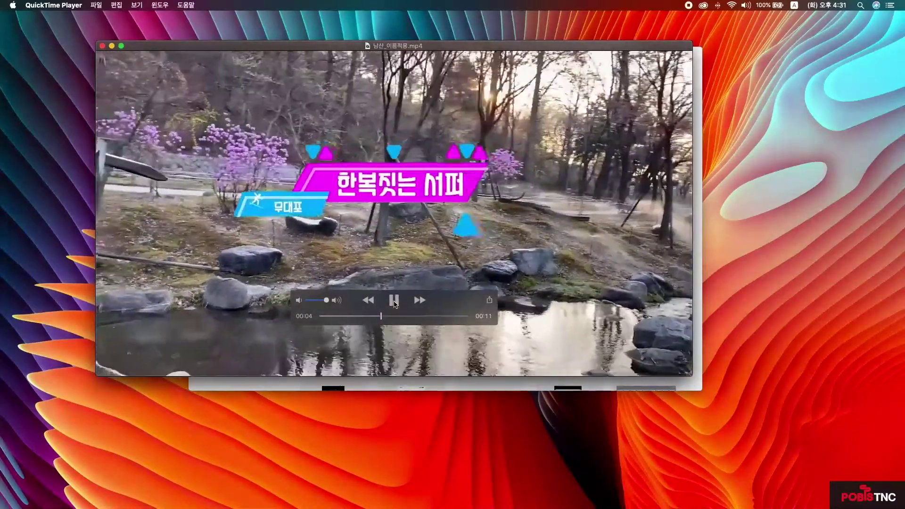
pyautogui.click(395, 303)
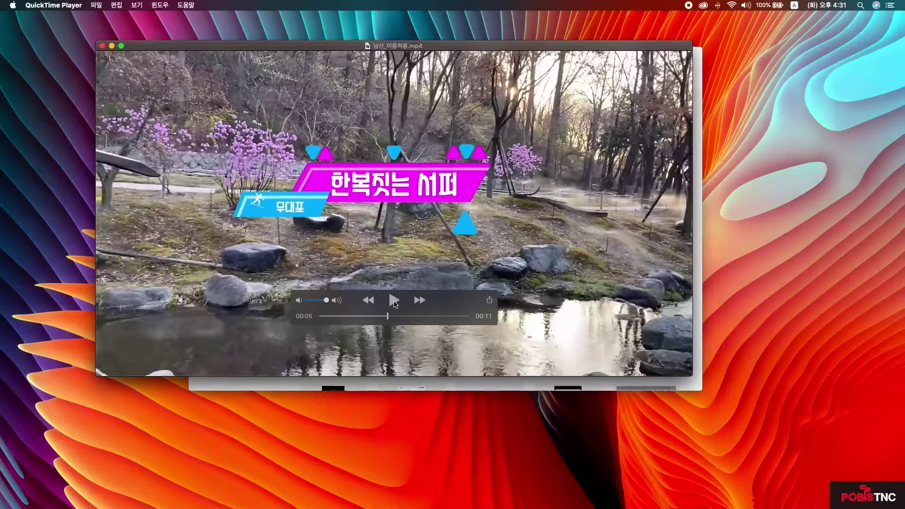
pyautogui.click(101, 45)
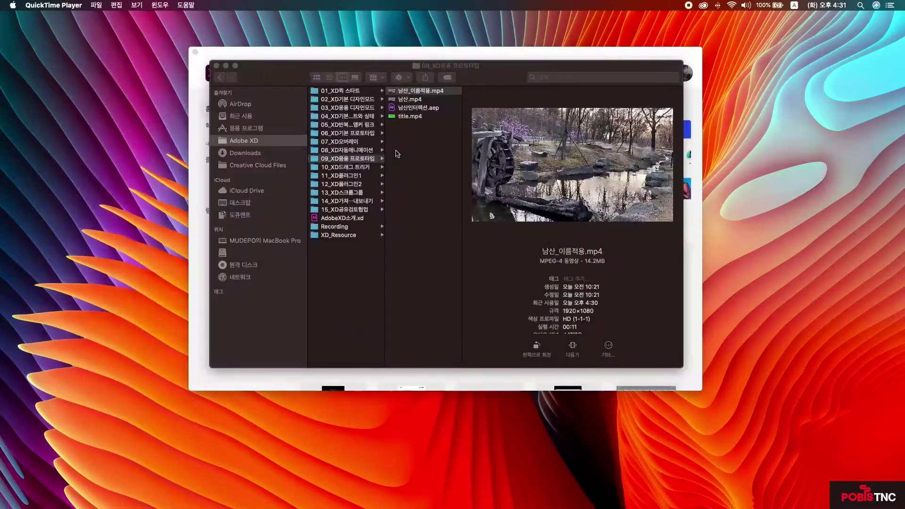
# - Play the green-screen video title.mp4 from the 09_XD응용 프로토타입 folder and close it
pyautogui.click(401, 167)
pyautogui.click(394, 117)
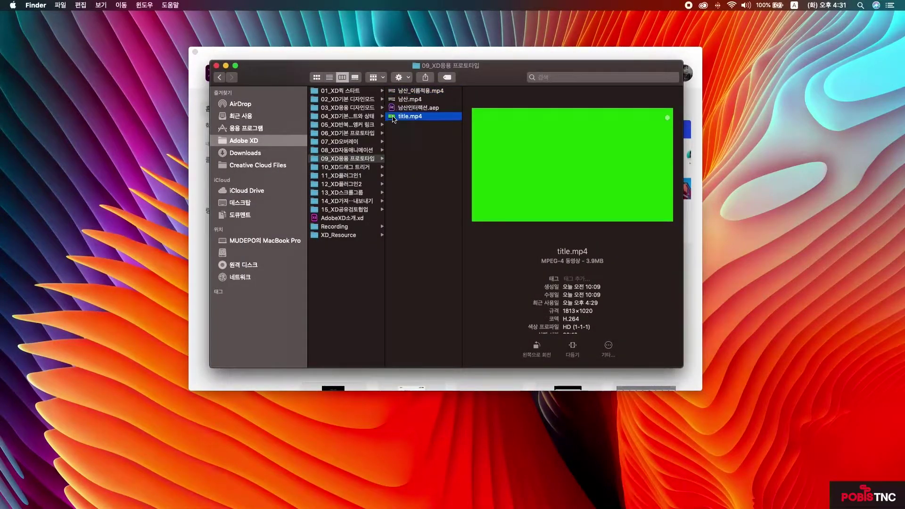
pyautogui.doubleClick(394, 117)
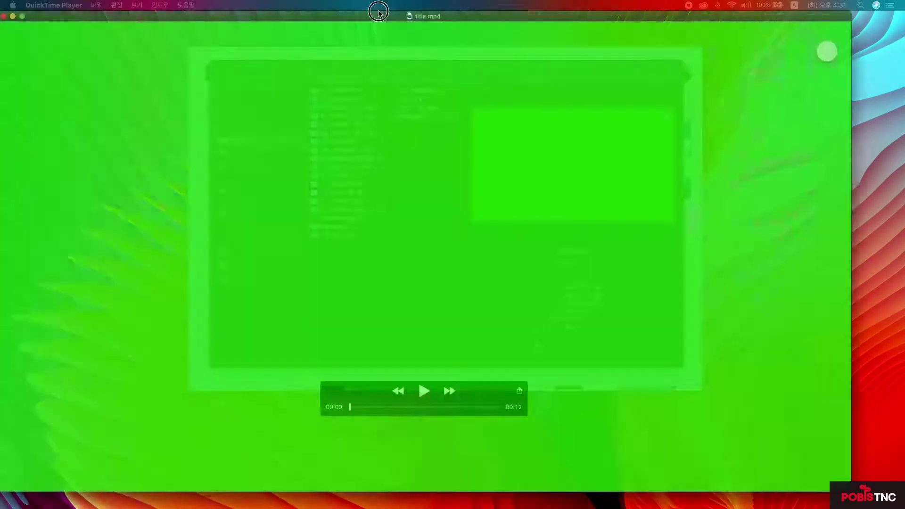
pyautogui.click(447, 393)
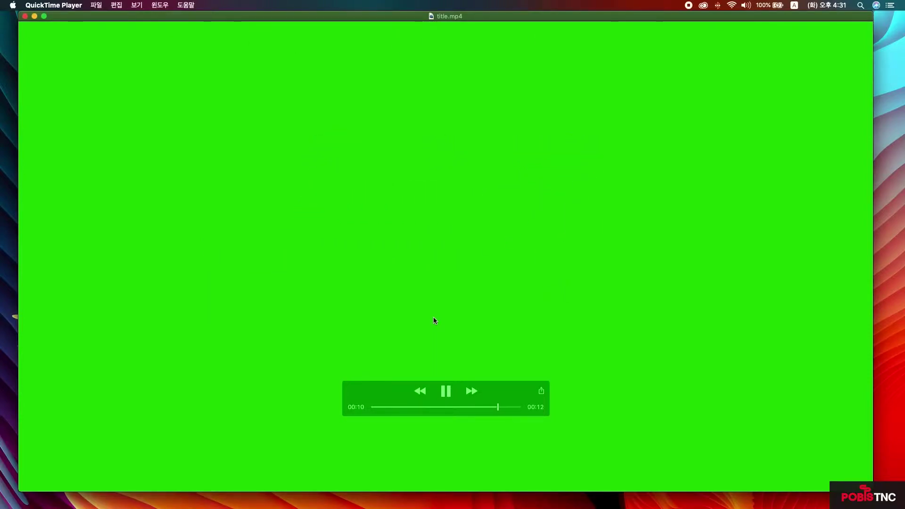
pyautogui.click(25, 17)
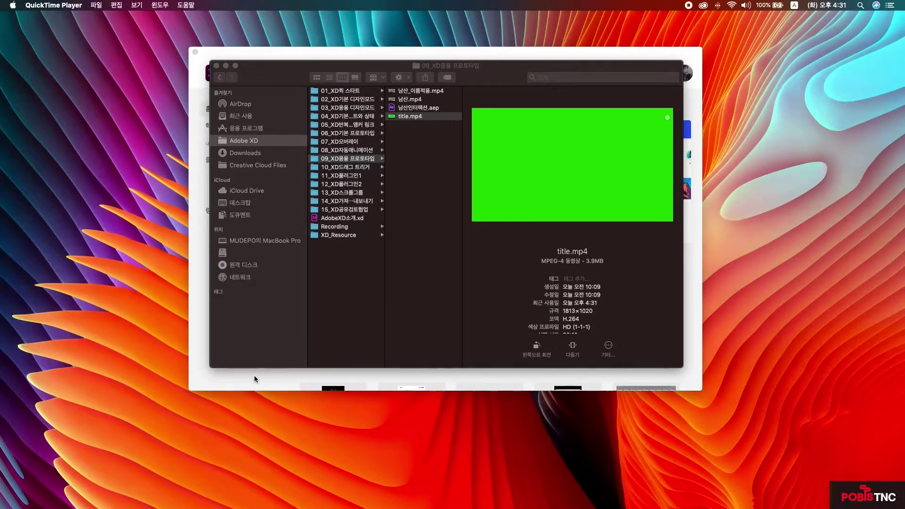
# - Switch to Adobe XD, create a Web 1920 document and draw a rectangle about 1098 × 268 on the artboard
pyautogui.click(271, 375)
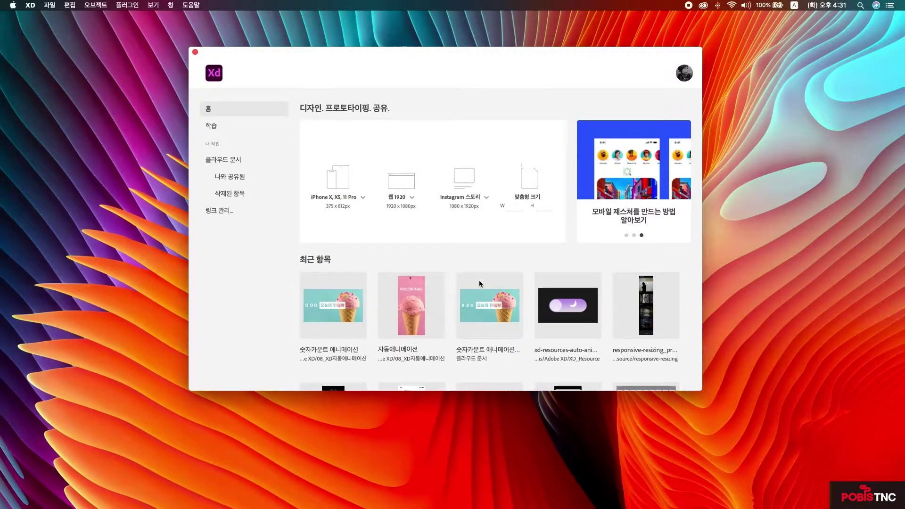
pyautogui.click(404, 182)
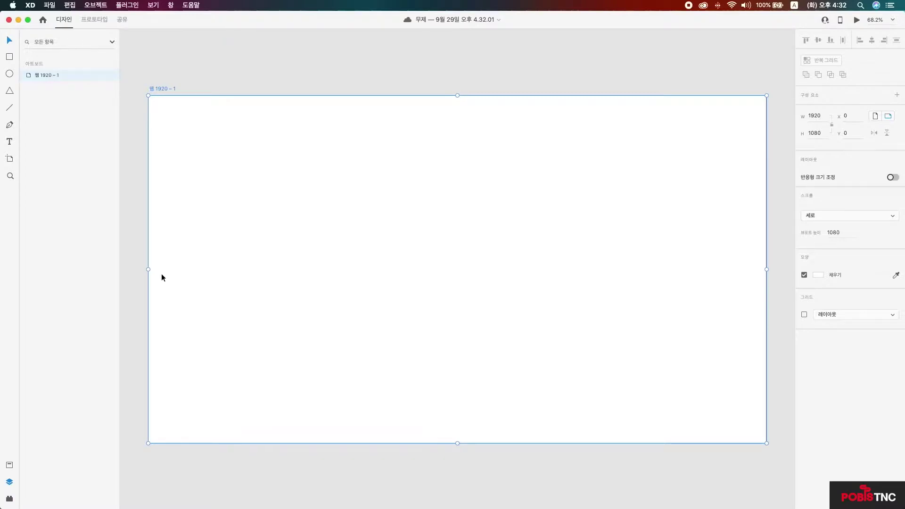
pyautogui.click(10, 59)
pyautogui.moveTo(310, 194); pyautogui.dragTo(663, 279)
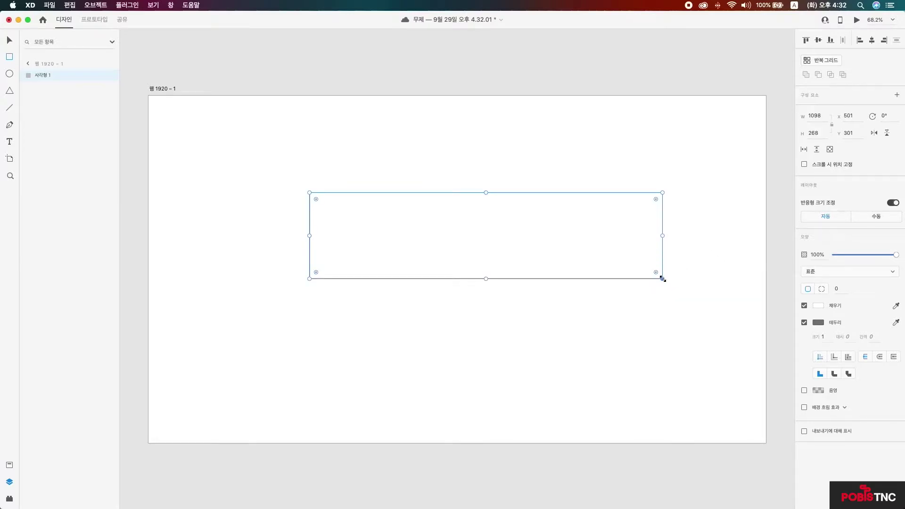
# - Fill the rectangle with a vivid purple and move it to the centre of the artboard
pyautogui.click(820, 305)
pyautogui.click(788, 283)
pyautogui.click(789, 274)
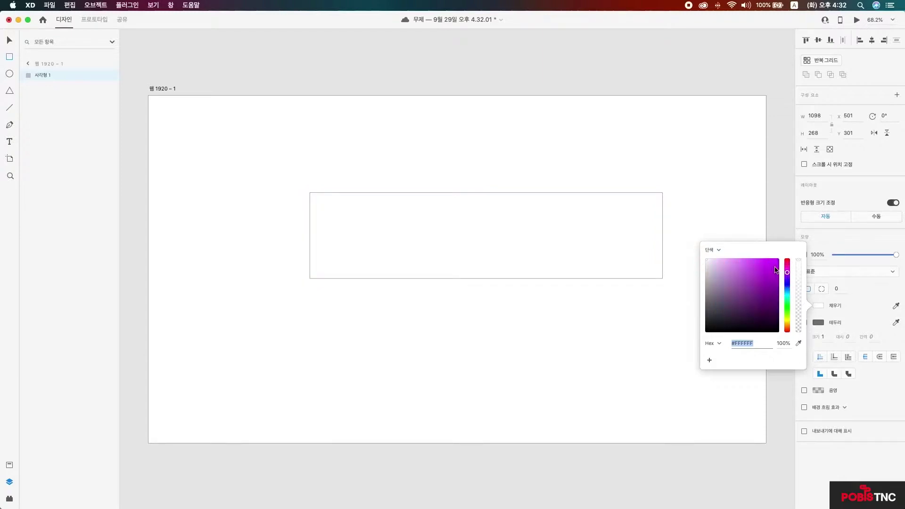
pyautogui.click(781, 257)
pyautogui.click(789, 274)
pyautogui.moveTo(789, 276); pyautogui.dragTo(785, 260)
pyautogui.click(8, 42)
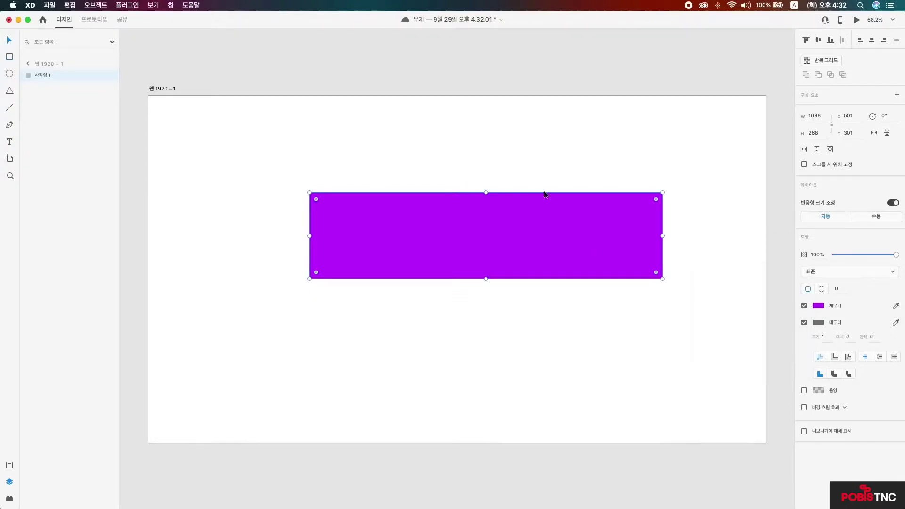
pyautogui.moveTo(540, 222); pyautogui.dragTo(512, 238)
# - Slant the rectangle into a parallelogram by shifting its two upper corner points to the right, and move the shape slightly left
pyautogui.moveTo(628, 216); pyautogui.dragTo(645, 202)
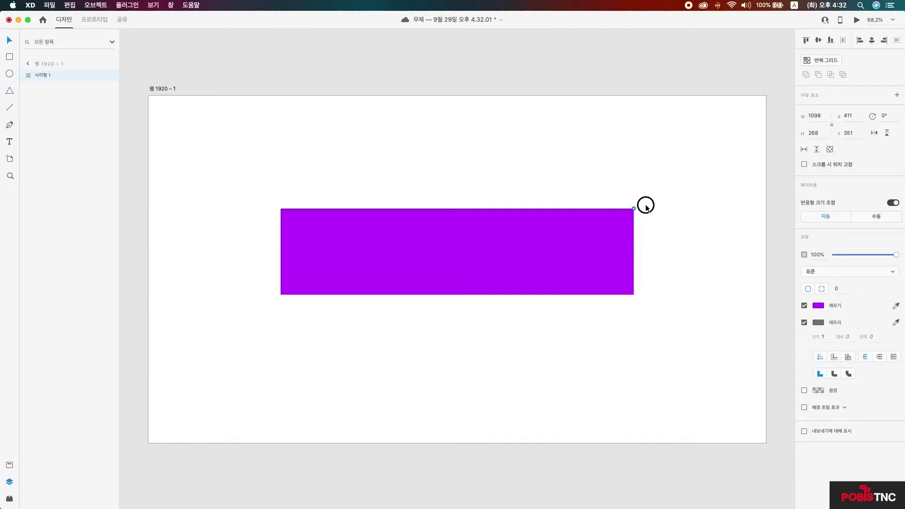
pyautogui.doubleClick(423, 234)
pyautogui.click(282, 208)
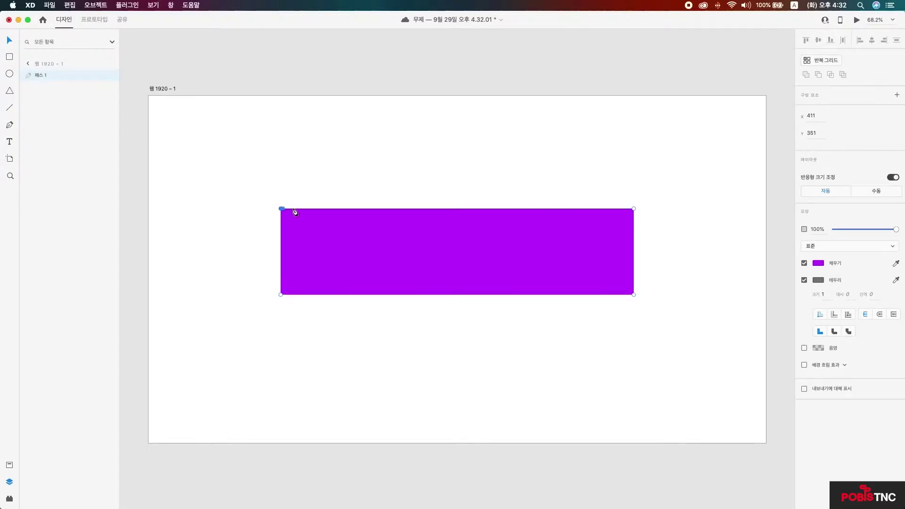
pyautogui.keyDown('shift'); pyautogui.click(634, 209); pyautogui.keyUp('shift')
pyautogui.moveTo(631, 211); pyautogui.dragTo(685, 216)
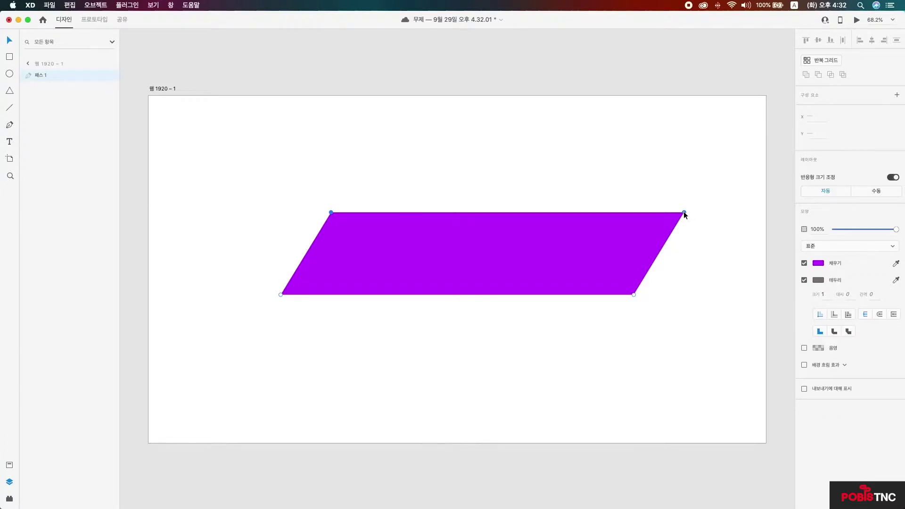
pyautogui.click(661, 213)
pyautogui.click(661, 213)
pyautogui.press('Escape')
pyautogui.moveTo(459, 257); pyautogui.dragTo(441, 261)
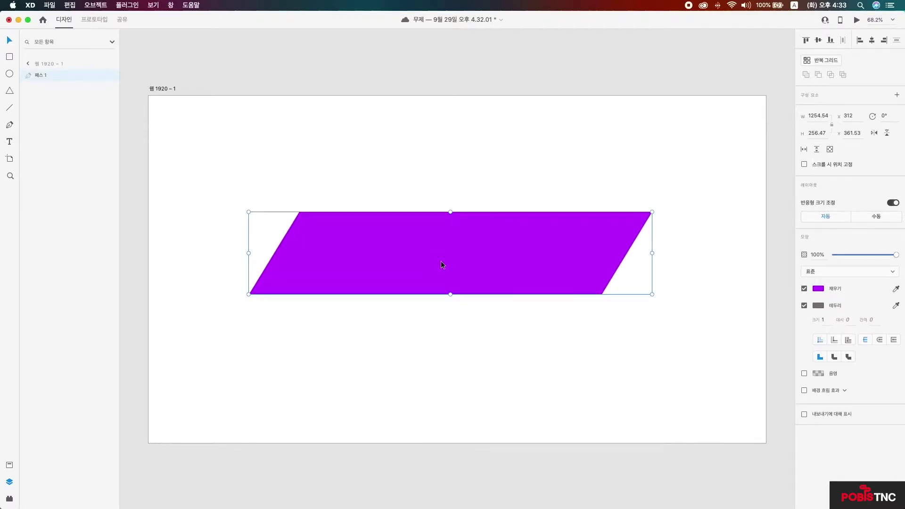
# - Duplicate the purple parallelogram and offset the copy slightly downward from the original
pyautogui.press('super+d')
pyautogui.moveTo(442, 257); pyautogui.dragTo(442, 269)
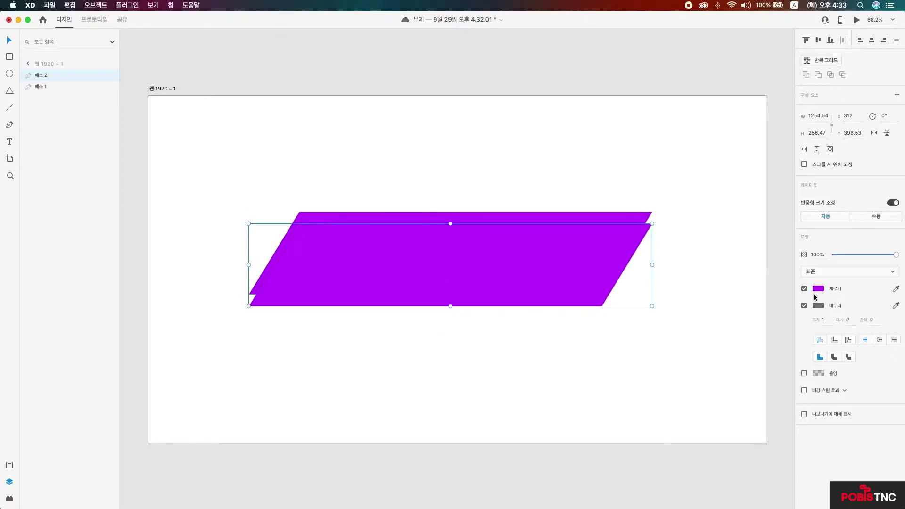
pyautogui.click(645, 220)
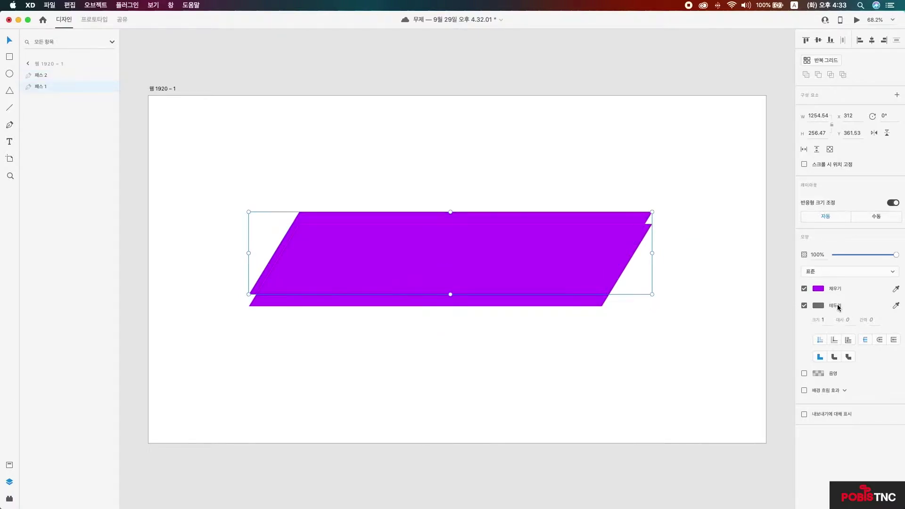
pyautogui.press('Escape')
pyautogui.click(582, 256)
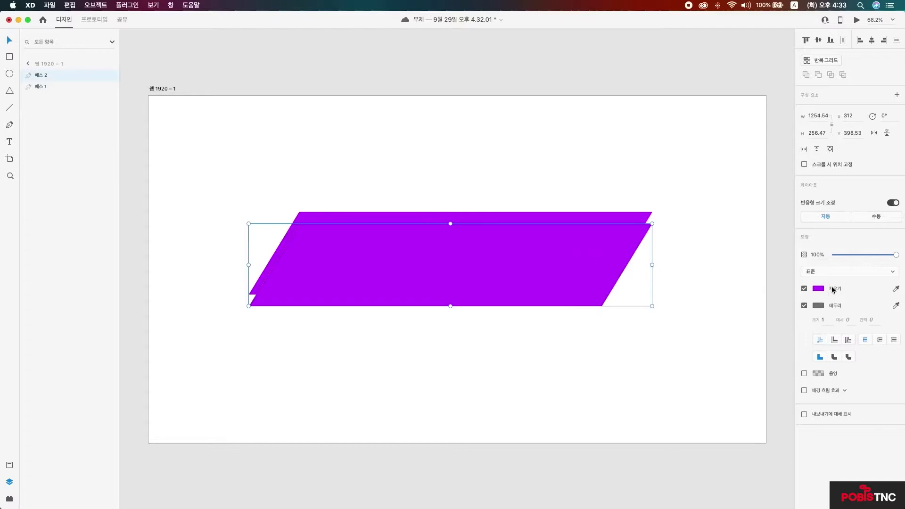
# - Turn off the copied parallelogram's fill and give it a light purple border of size 10
pyautogui.click(804, 288)
pyautogui.click(819, 305)
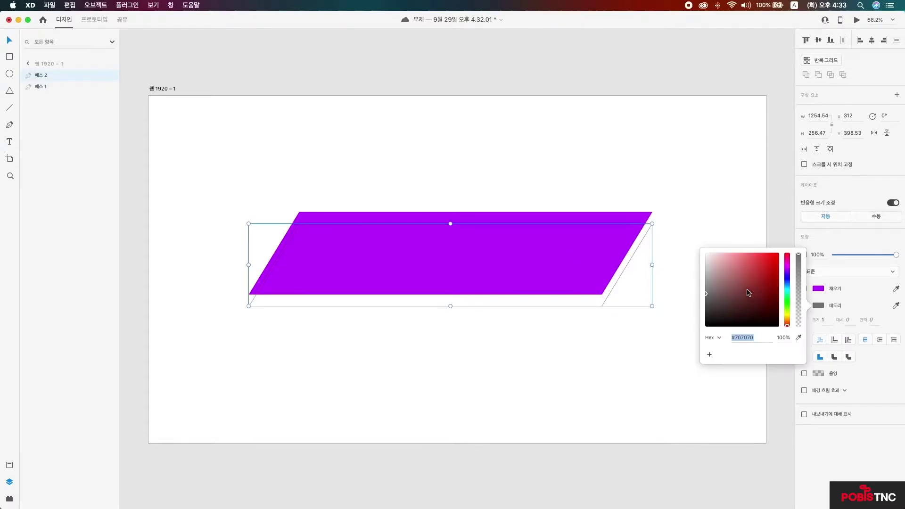
pyautogui.moveTo(787, 280); pyautogui.dragTo(787, 267)
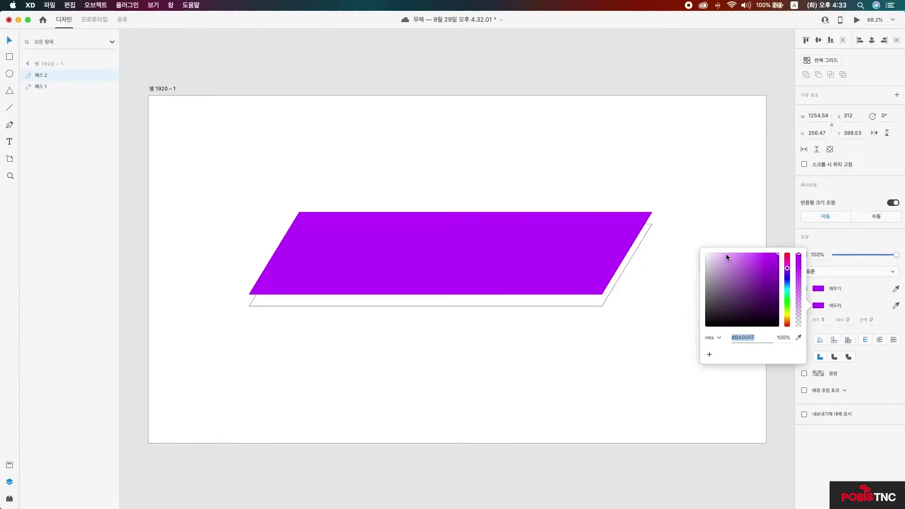
pyautogui.click(818, 320)
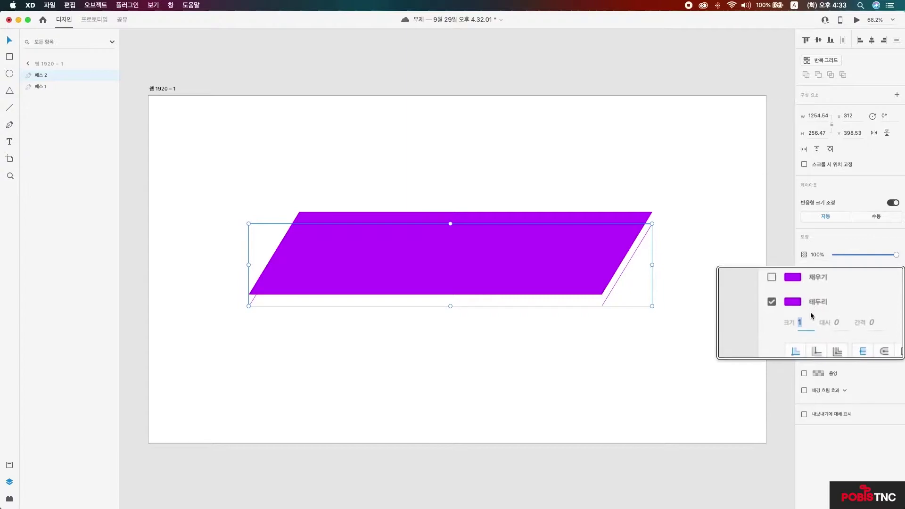
pyautogui.write('10')
pyautogui.press('Return')
pyautogui.click(818, 306)
pyautogui.moveTo(731, 255); pyautogui.dragTo(723, 254)
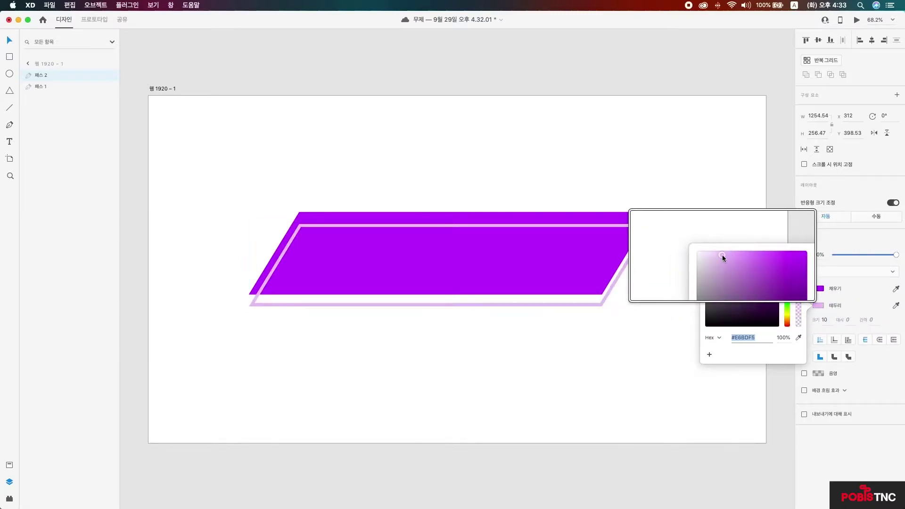
pyautogui.click(788, 369)
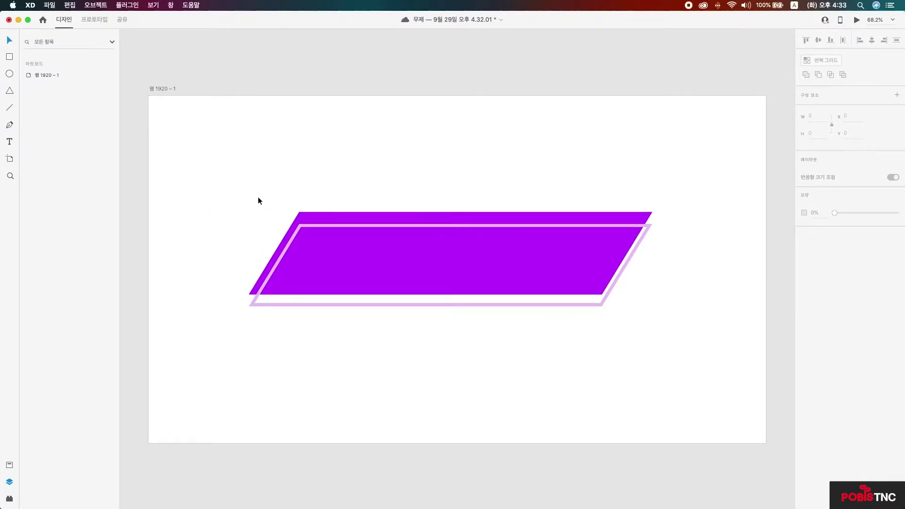
# - Narrow both parallelograms together and move them right so the banner sits near the artboard's centre
pyautogui.moveTo(212, 180); pyautogui.dragTo(665, 335)
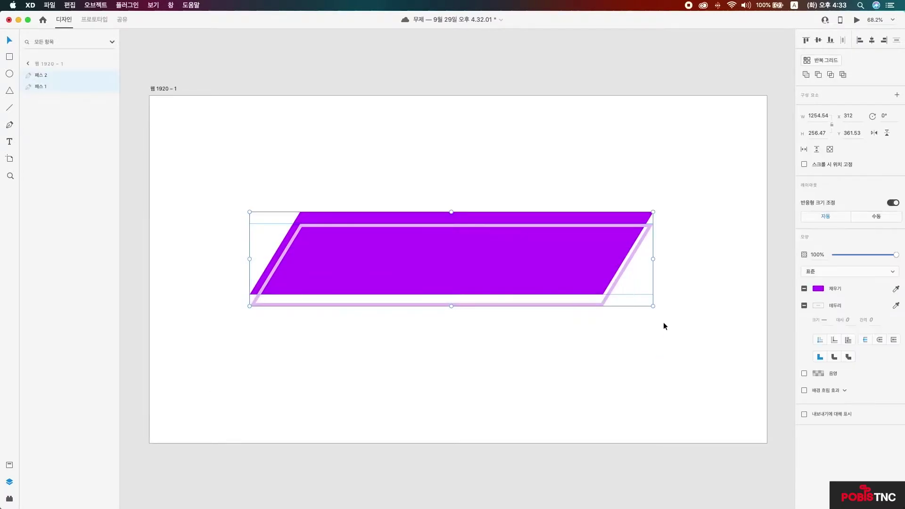
pyautogui.moveTo(652, 260); pyautogui.dragTo(589, 259)
pyautogui.moveTo(485, 250); pyautogui.dragTo(534, 245)
pyautogui.click(532, 324)
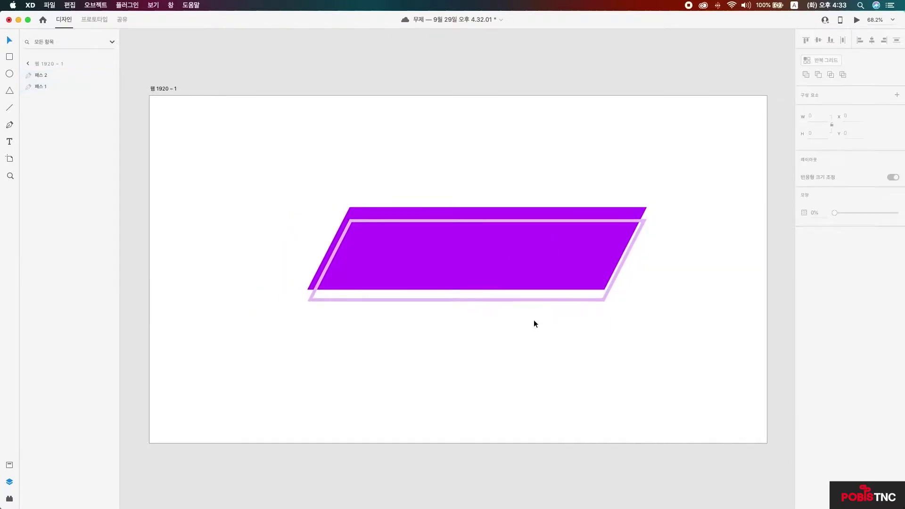
# - Add the text "한복짓는 서퍼" on the purple banner, using the Tmon몬소리OTF font at size 150
pyautogui.click(9, 142)
pyautogui.click(438, 255)
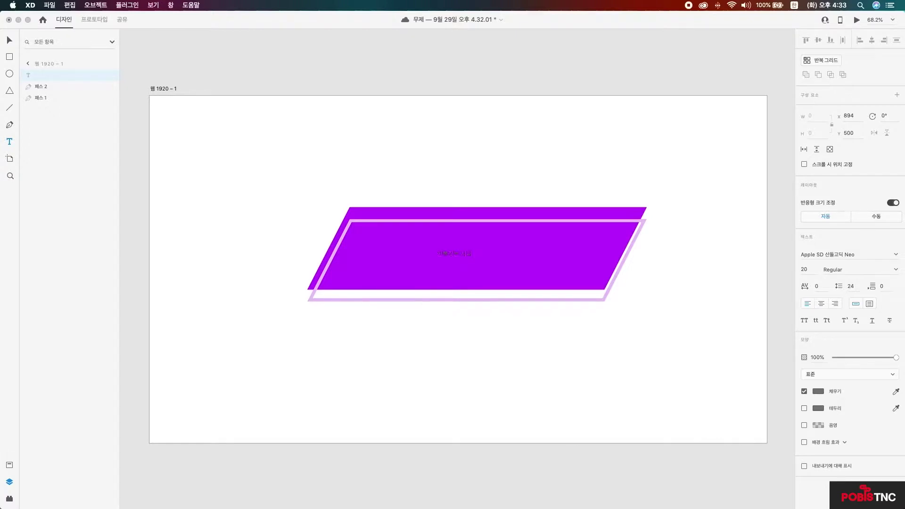
pyautogui.press('super+a')
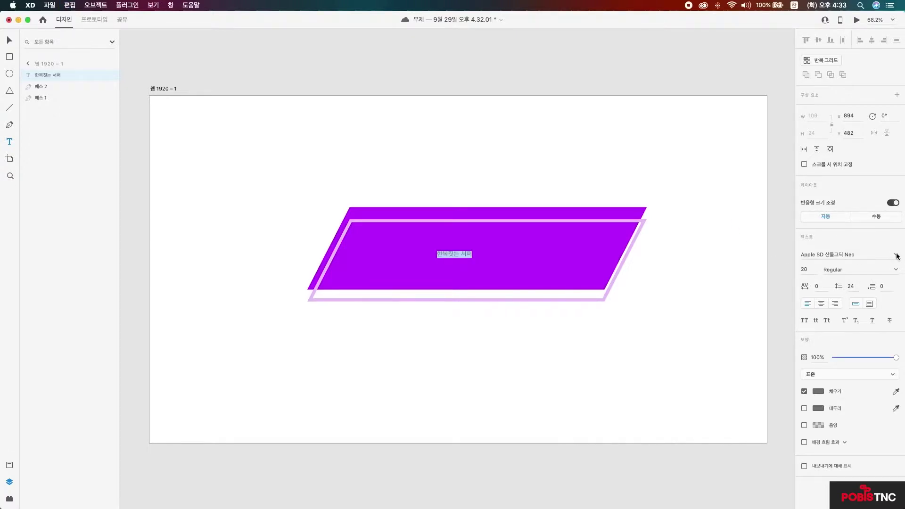
pyautogui.click(897, 256)
pyautogui.scroll(-10, 813, 334)
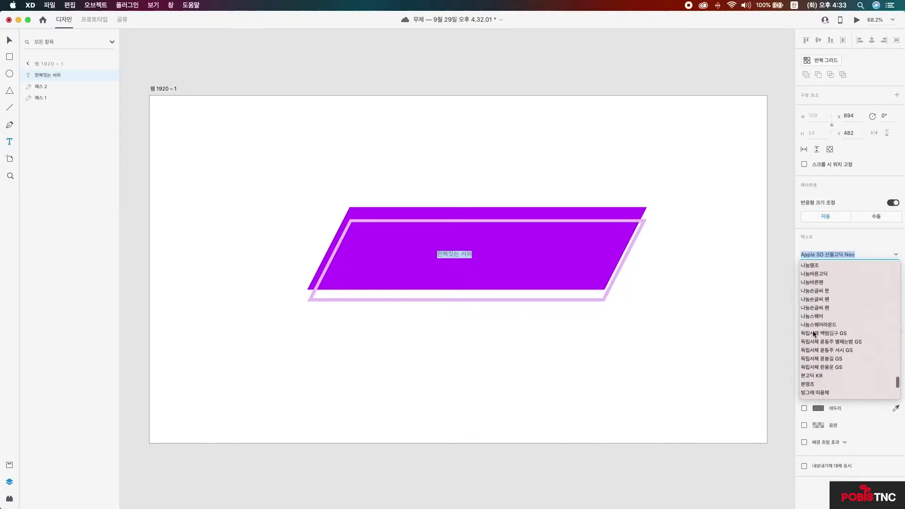
pyautogui.scroll(4, 812, 330)
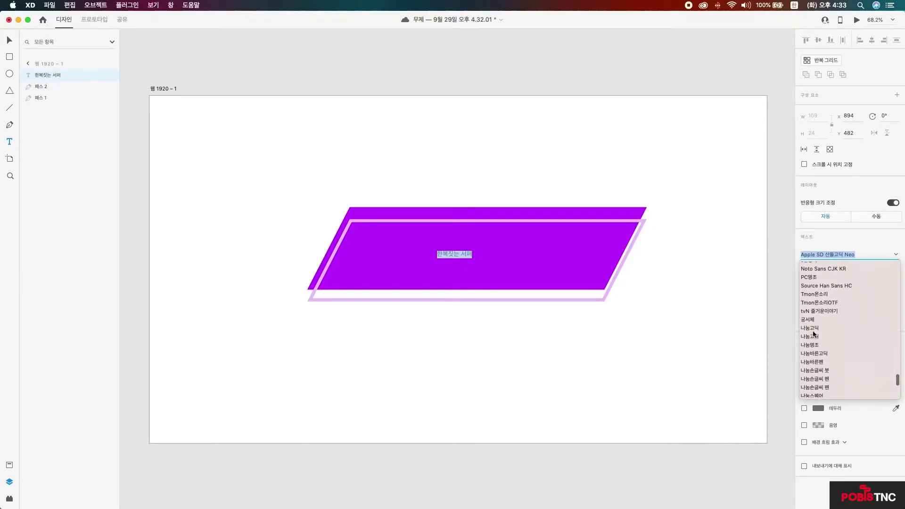
pyautogui.click(808, 304)
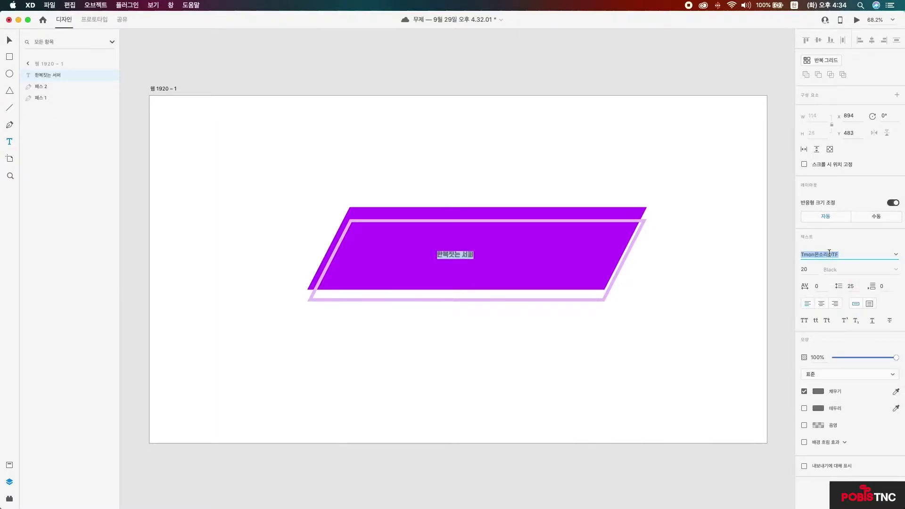
pyautogui.press('Tab')
pyautogui.write('150')
pyautogui.press('Return')
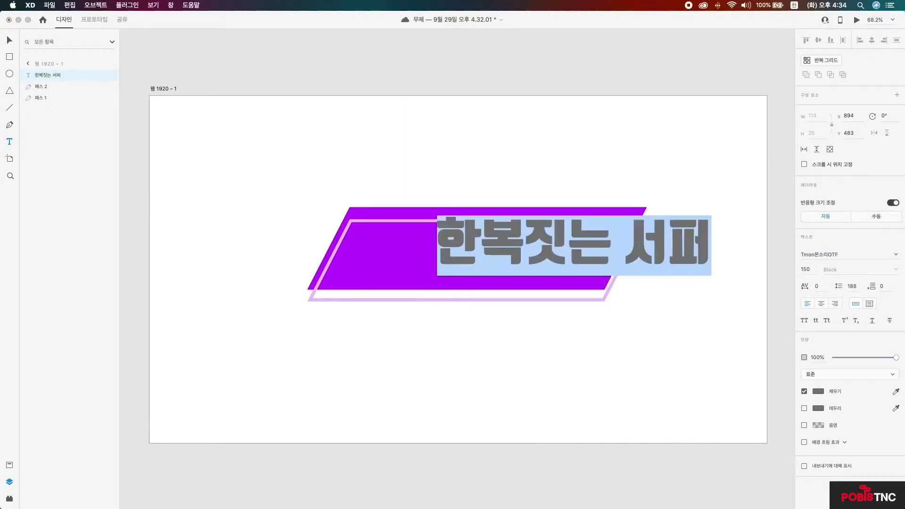
# - Set the "한복짓는 서퍼" text size to 100 and centre the text on the purple banner
pyautogui.write('100')
pyautogui.press('Return')
pyautogui.click(9, 40)
pyautogui.moveTo(503, 255); pyautogui.dragTo(455, 260)
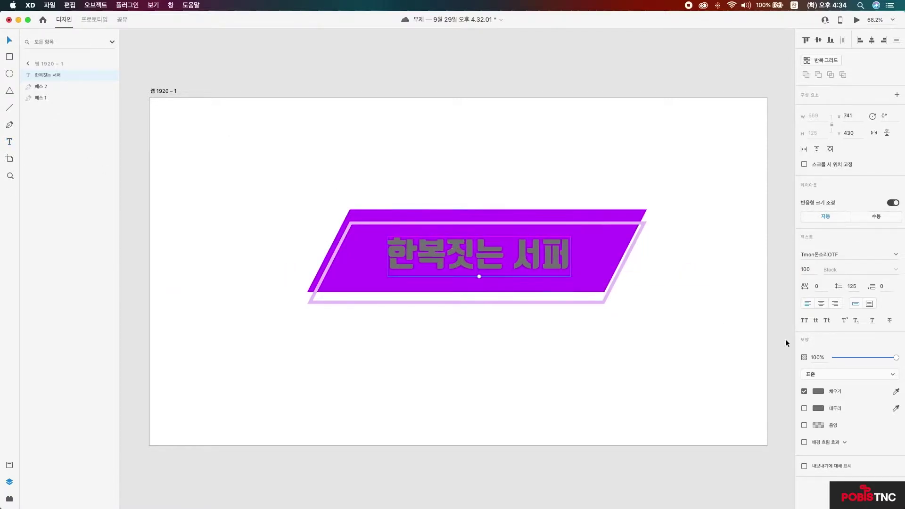
# - Change the title text's fill colour to white (#FFFFFF)
pyautogui.click(819, 392)
pyautogui.moveTo(752, 354); pyautogui.dragTo(633, 307)
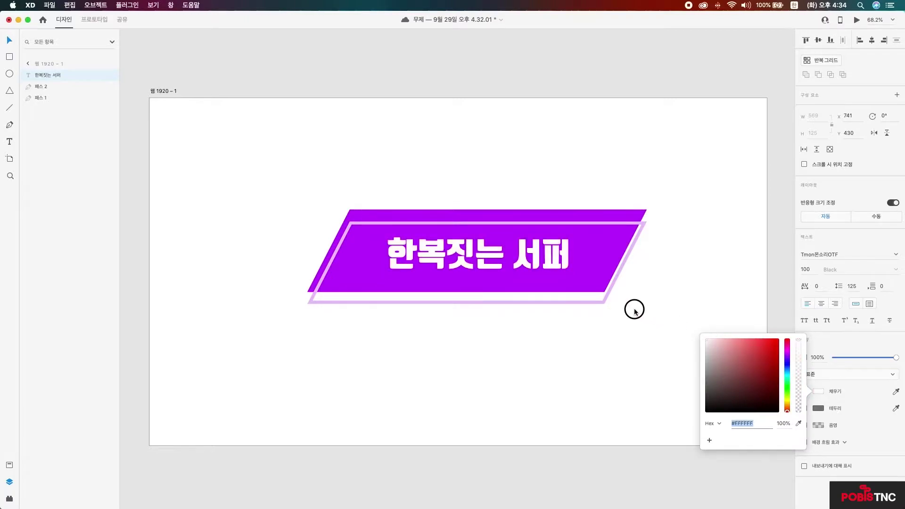
pyautogui.click(675, 275)
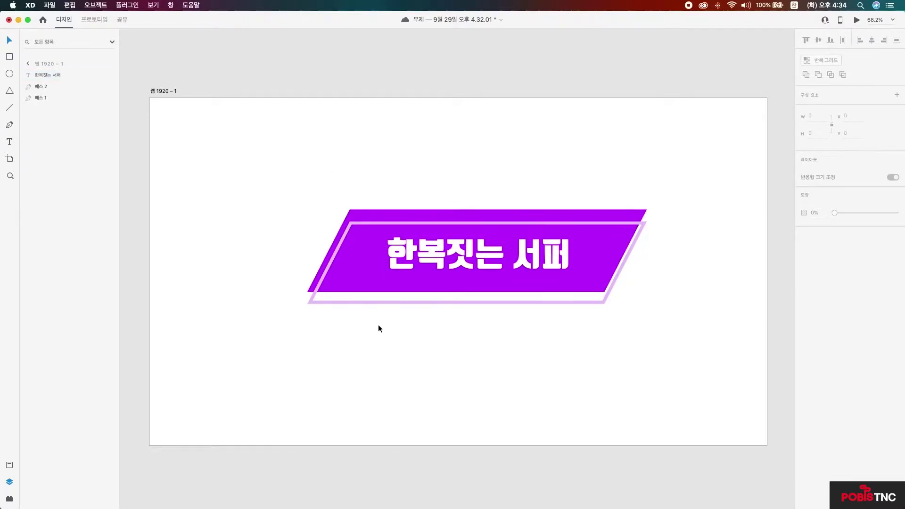
# - Group the title text and both parallelograms, and rename the group "이름"
pyautogui.moveTo(307, 200); pyautogui.dragTo(581, 347)
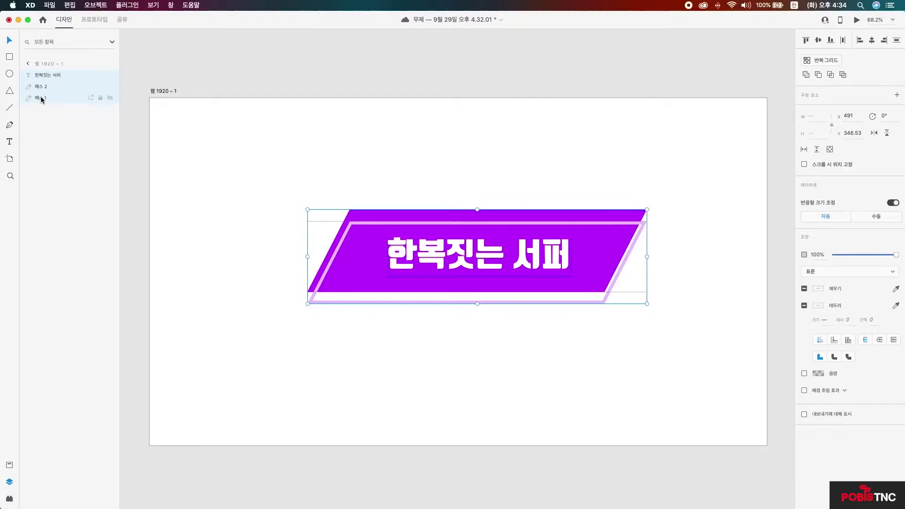
pyautogui.click(10, 498)
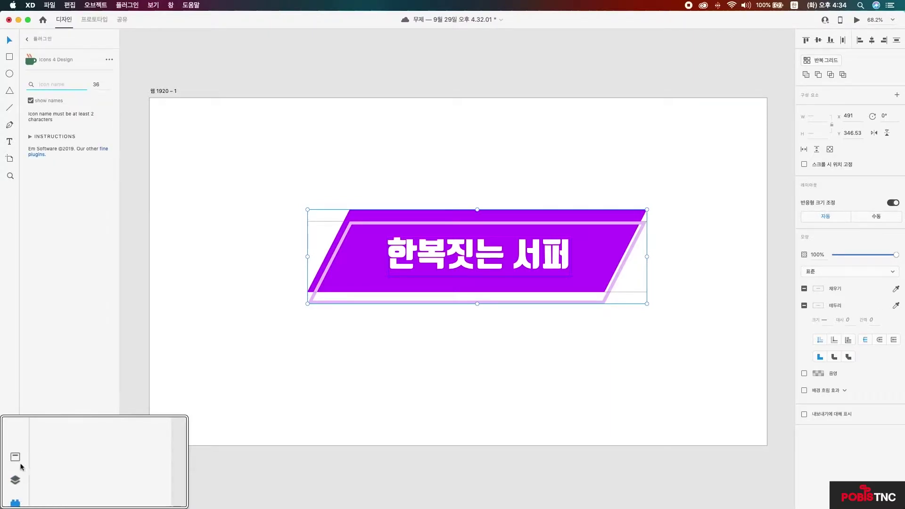
pyautogui.click(9, 482)
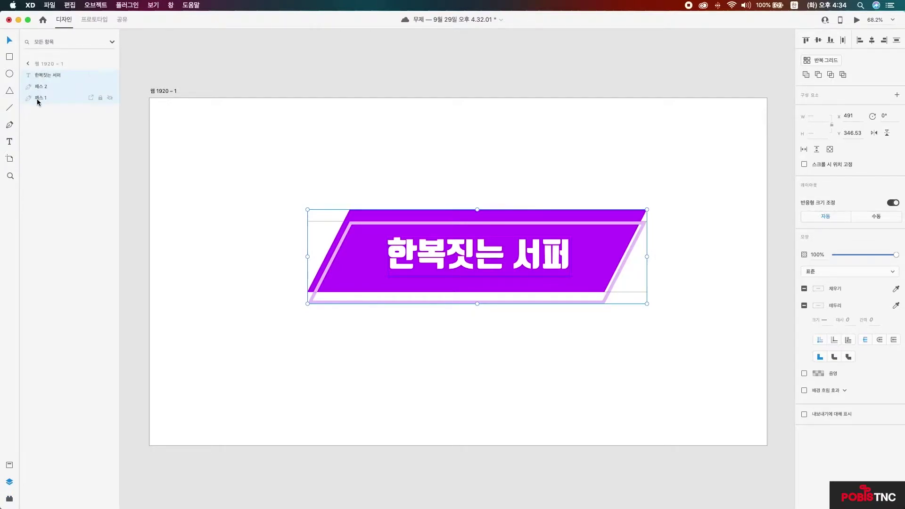
pyautogui.rightClick(44, 78)
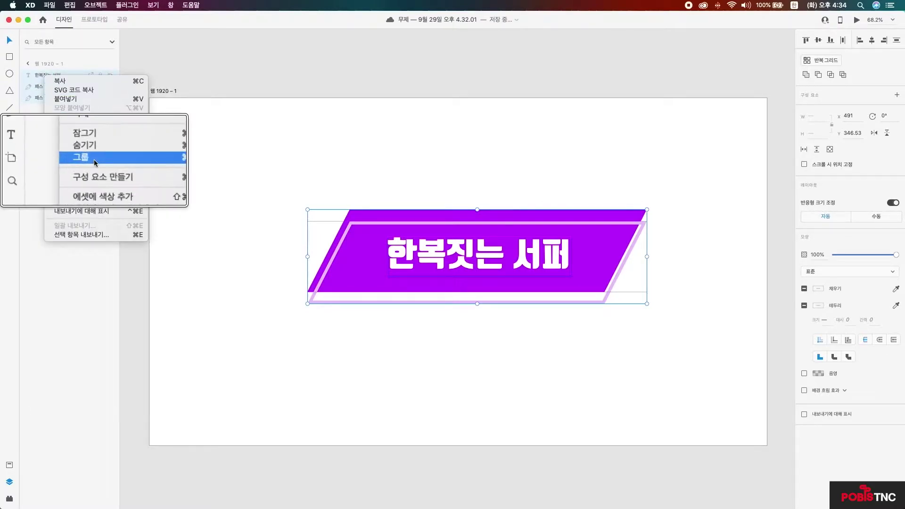
pyautogui.click(69, 159)
pyautogui.doubleClick(44, 76)
pyautogui.write('이름')
pyautogui.press('Return')
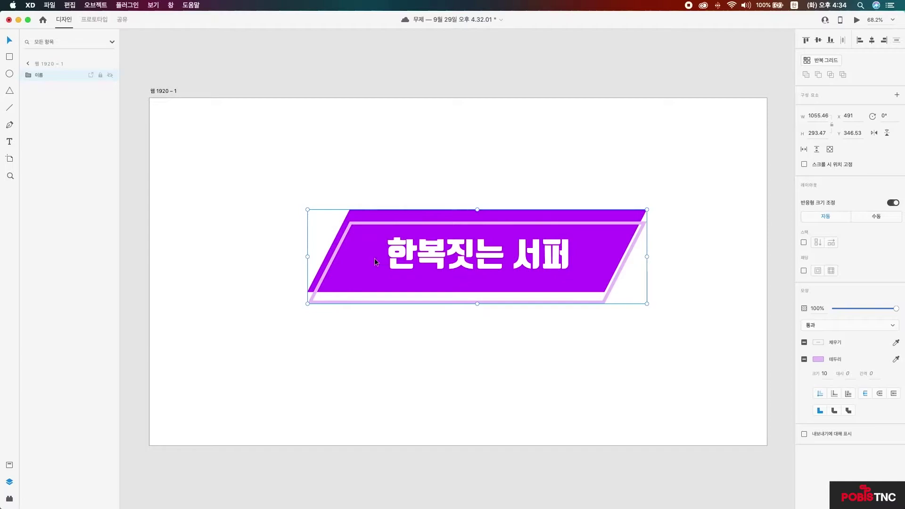
# - Duplicate the "이름" group, move the copy to the original's lower left and shrink it to about half its width
pyautogui.press('super+d')
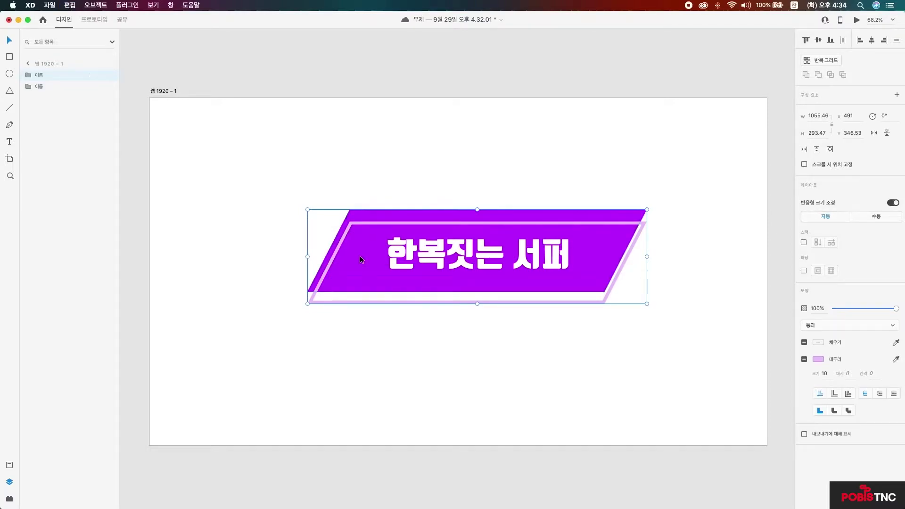
pyautogui.moveTo(360, 255); pyautogui.dragTo(246, 347)
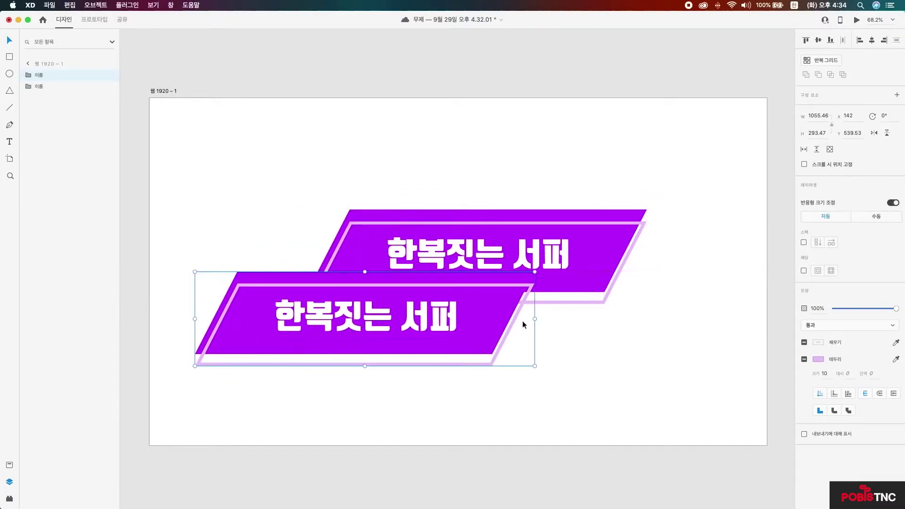
pyautogui.click(536, 365)
pyautogui.click(491, 347)
pyautogui.moveTo(535, 365); pyautogui.dragTo(321, 306)
# - Replace the text in the small banner with "무대포" and shift it toward the banner's right end
pyautogui.doubleClick(301, 321)
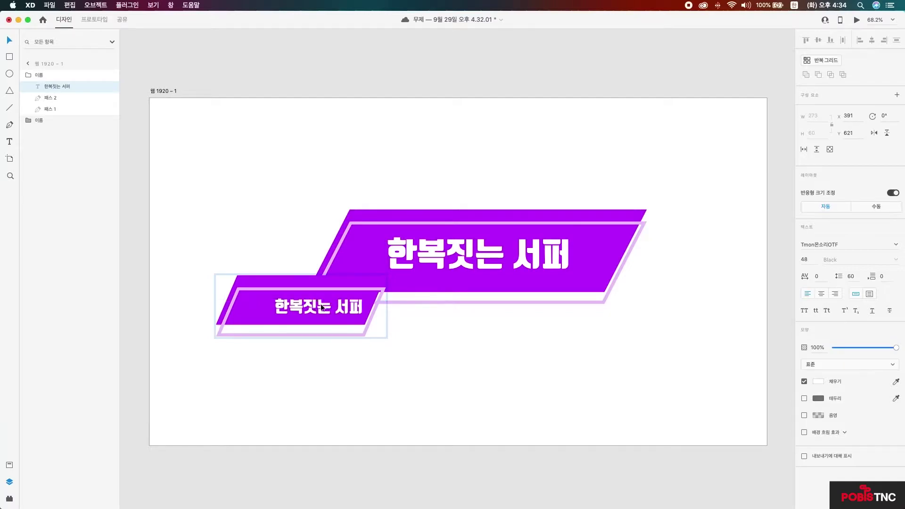
pyautogui.doubleClick(321, 308)
pyautogui.write('무')
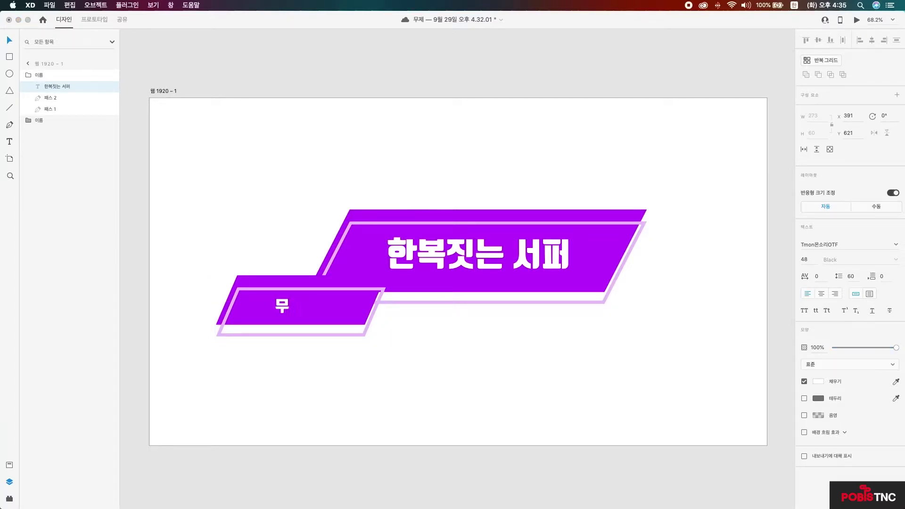
pyautogui.write('대포')
pyautogui.press('Escape')
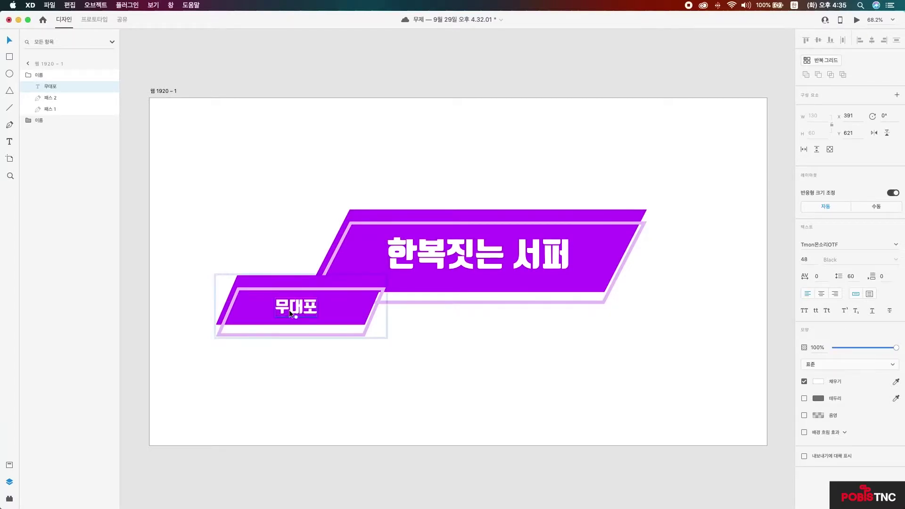
pyautogui.moveTo(298, 308); pyautogui.dragTo(329, 310)
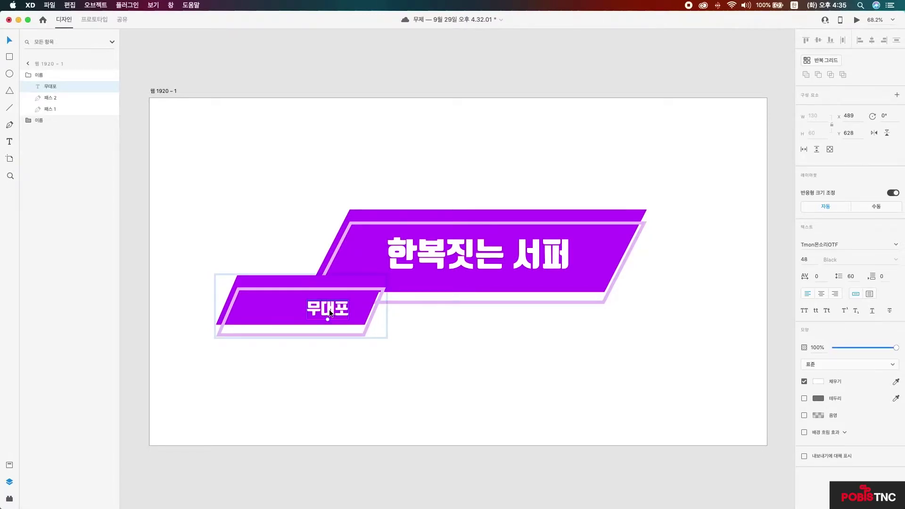
# - Change the small banner's filled parallelogram from purple to orange
pyautogui.click(291, 281)
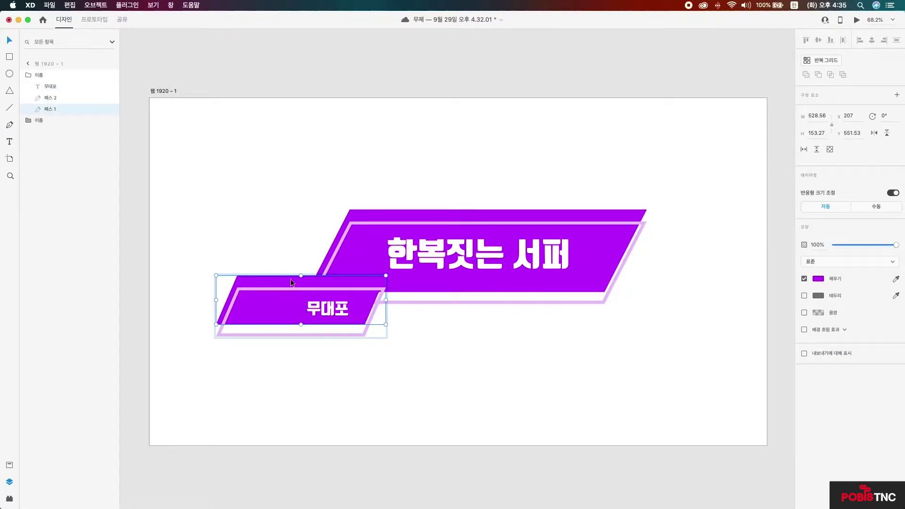
pyautogui.doubleClick(290, 278)
pyautogui.click(818, 263)
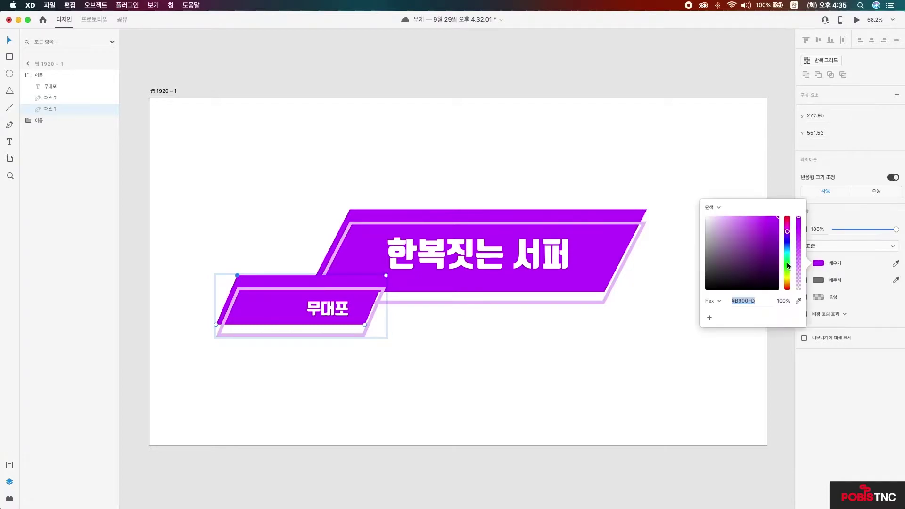
pyautogui.click(788, 250)
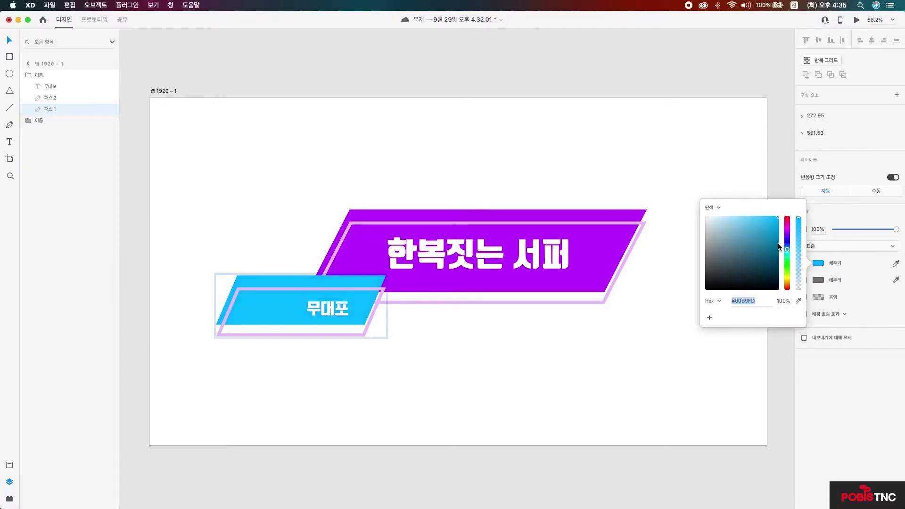
pyautogui.click(788, 284)
pyautogui.moveTo(789, 284); pyautogui.dragTo(789, 284)
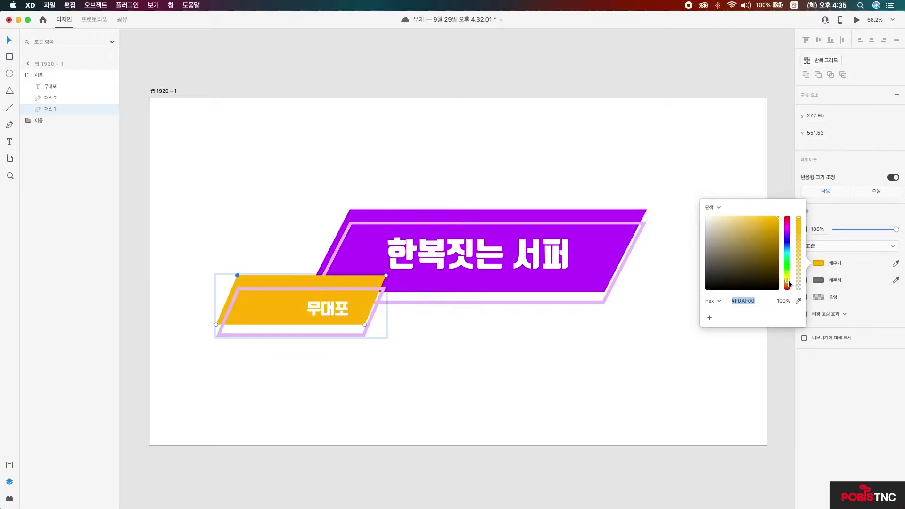
pyautogui.moveTo(789, 258); pyautogui.dragTo(789, 284)
pyautogui.click(787, 285)
pyautogui.click(289, 292)
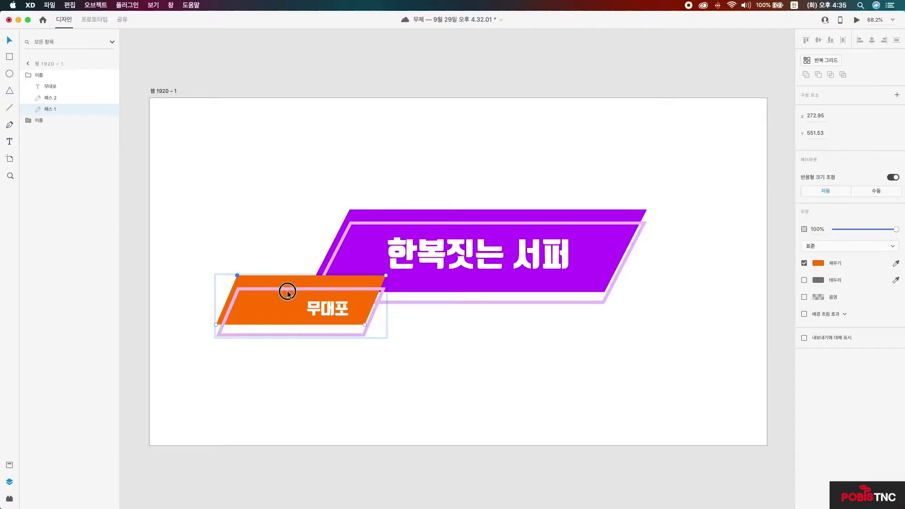
# - Change the border colour of the small banner's outlined parallelogram to pale yellow
pyautogui.click(263, 335)
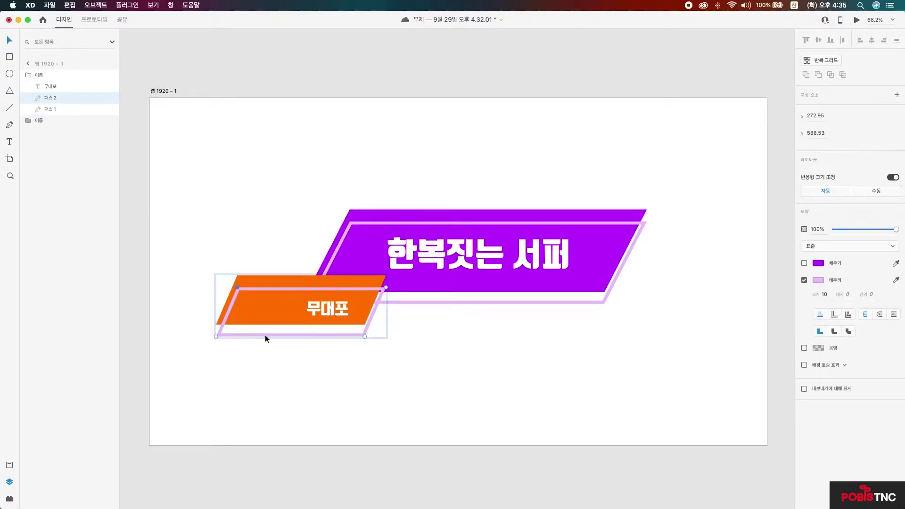
pyautogui.click(819, 280)
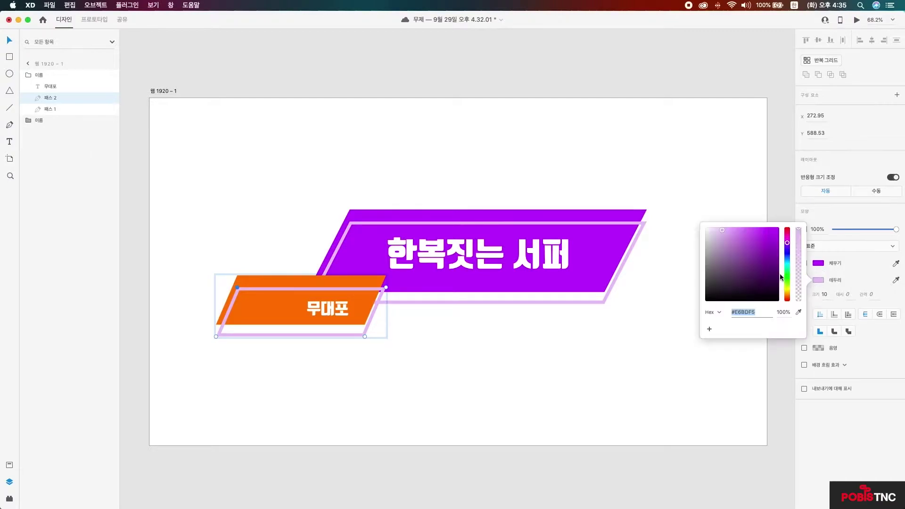
pyautogui.click(788, 295)
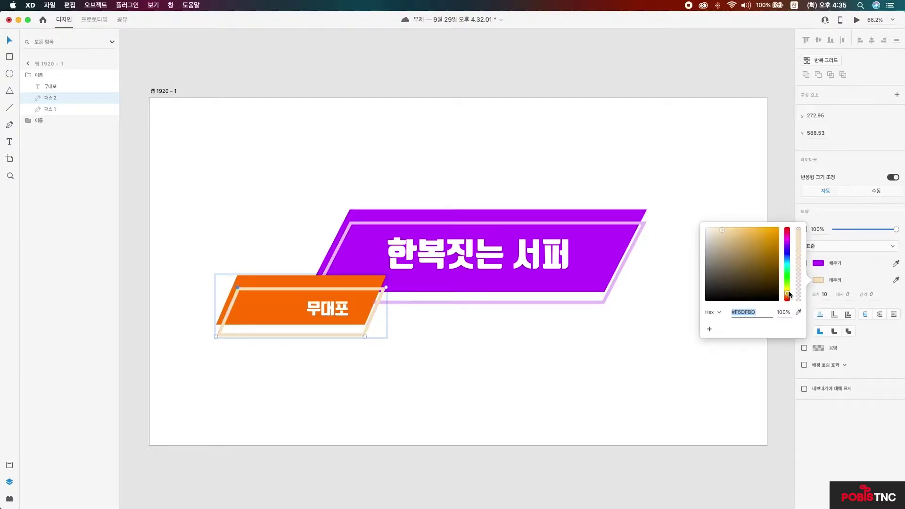
pyautogui.moveTo(790, 295); pyautogui.dragTo(789, 289)
pyautogui.click(431, 318)
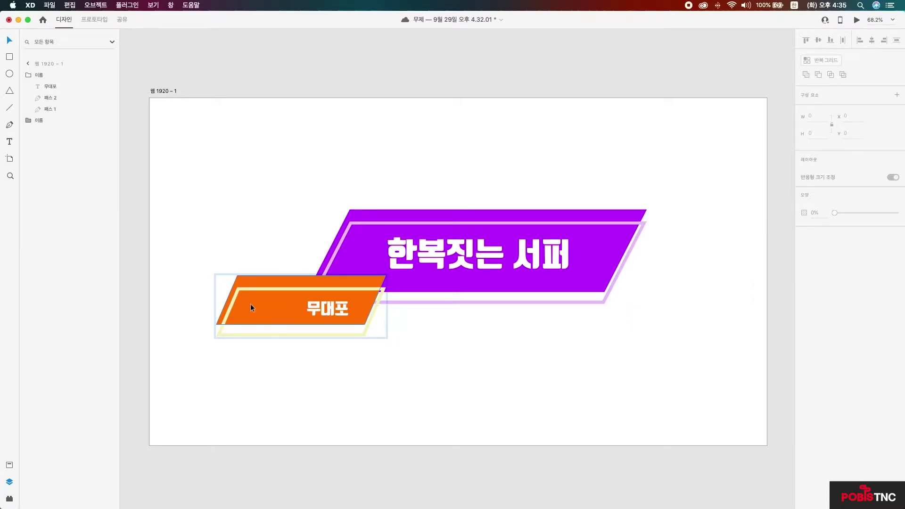
# - Open the Icons 4 Design plugin and search its icons for "surf"
pyautogui.click(9, 499)
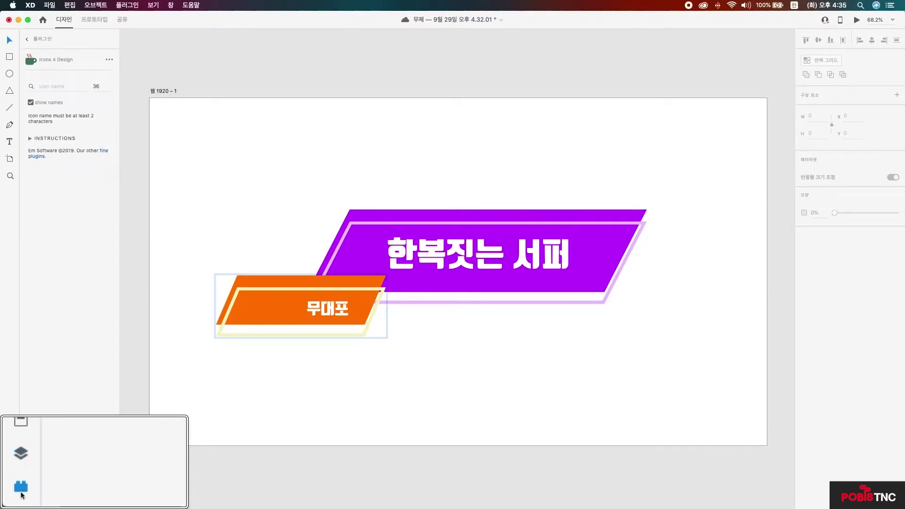
pyautogui.click(55, 88)
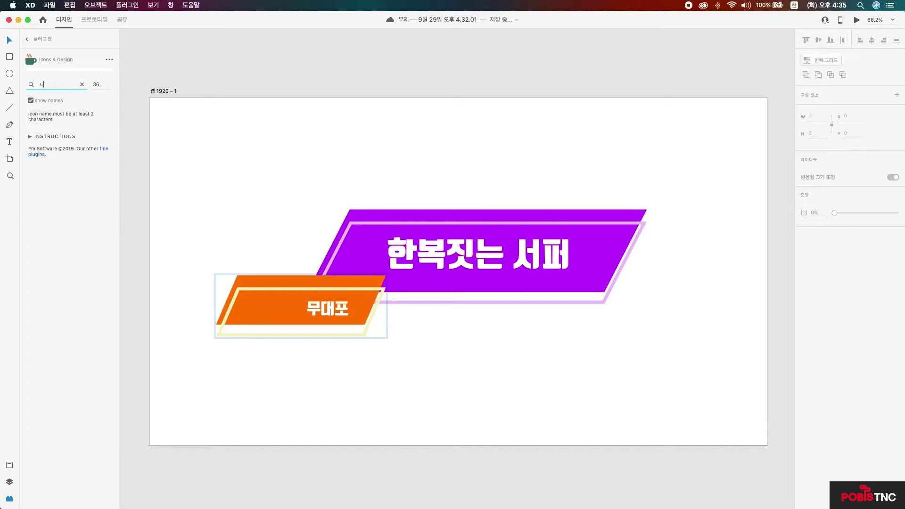
pyautogui.hotkey('ctrl', 'space')
pyautogui.write('surf')
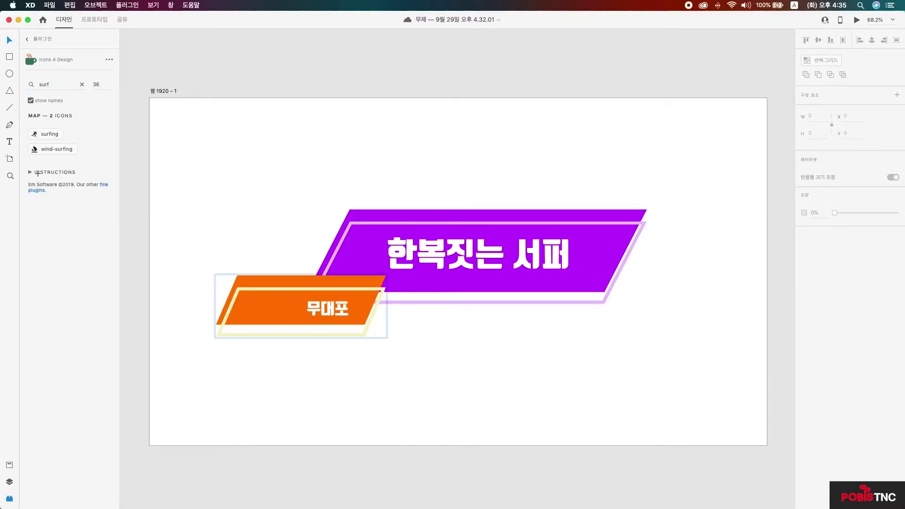
pyautogui.click(38, 134)
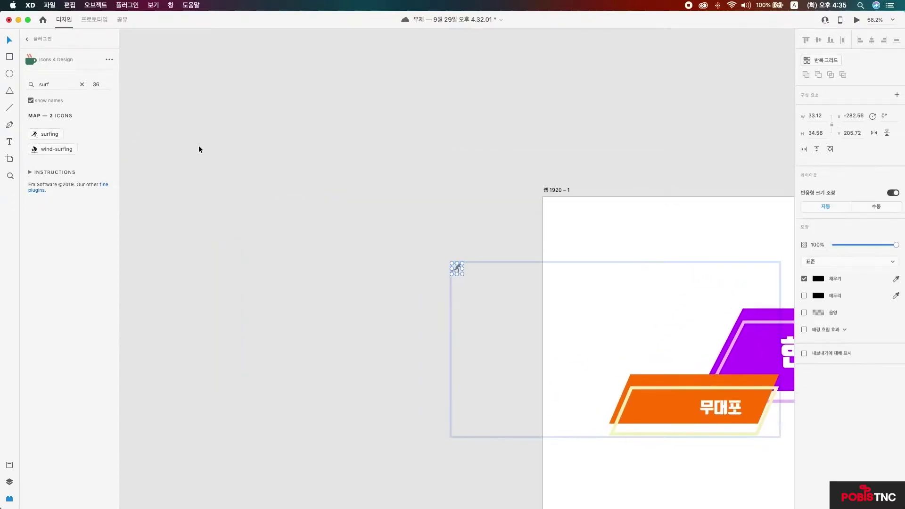
pyautogui.hotkey('ctrl', 'z')
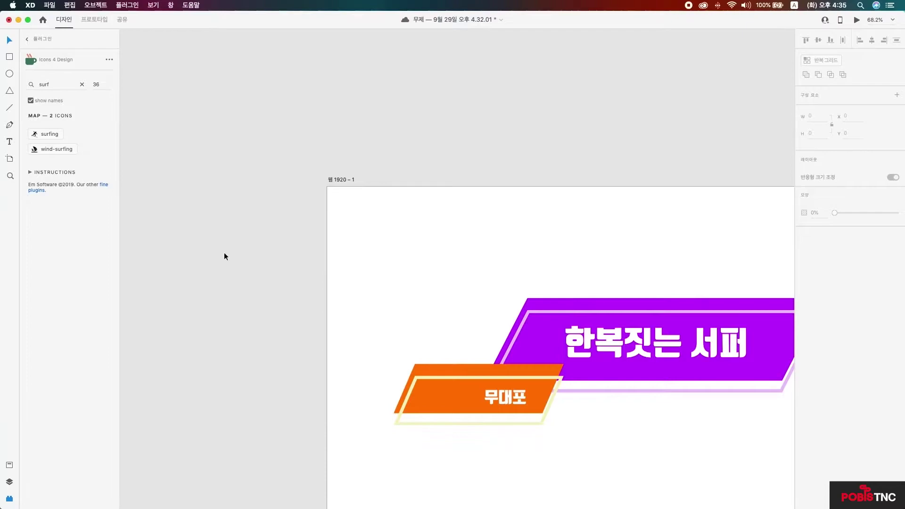
pyautogui.moveTo(194, 234); pyautogui.dragTo(321, 351)
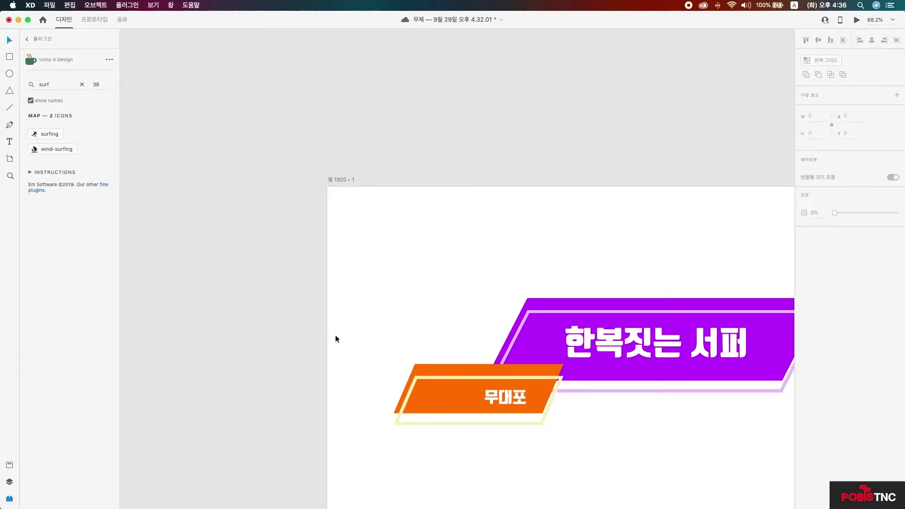
# - Insert the surfing icon, place it before the "무대포" text on the orange banner and enlarge it to about 97 by 93
pyautogui.click(35, 133)
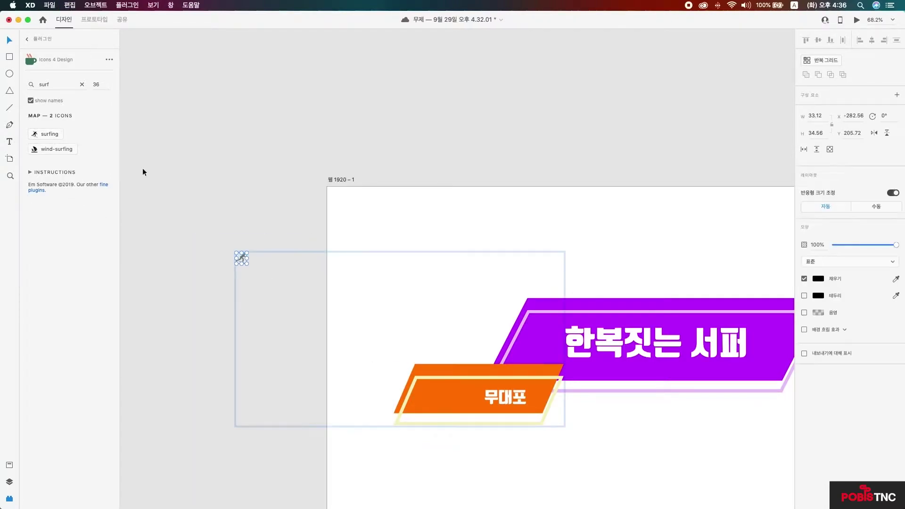
pyautogui.moveTo(244, 261); pyautogui.dragTo(451, 399)
pyautogui.click(455, 409)
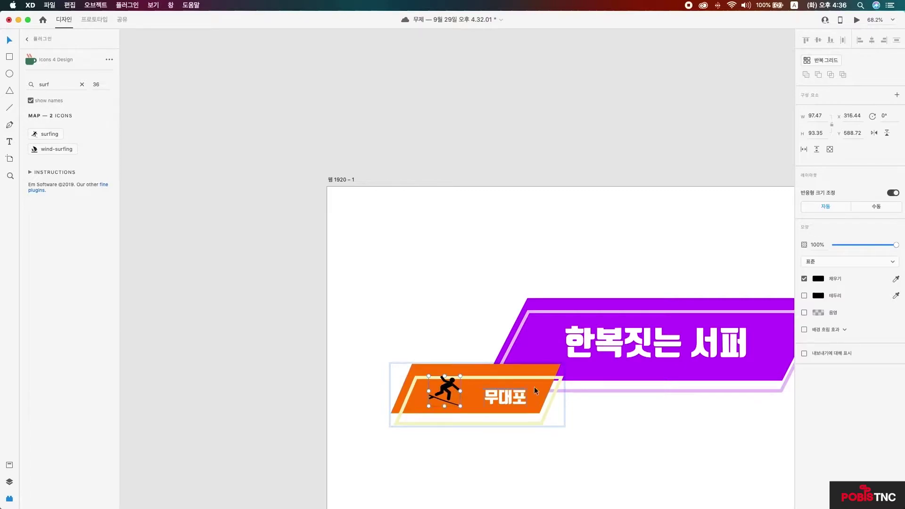
# - Change the surfing icon's fill colour to white (#FFFFFF)
pyautogui.click(817, 279)
pyautogui.moveTo(736, 257); pyautogui.dragTo(665, 218)
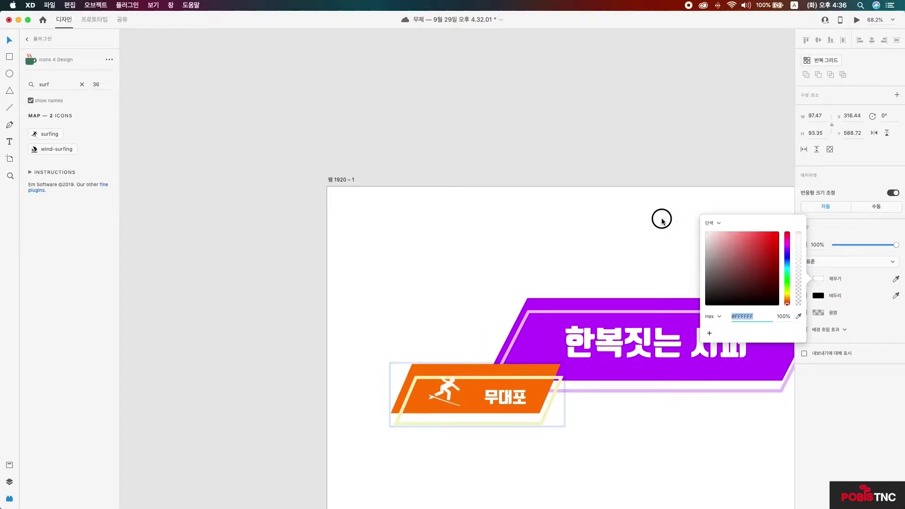
pyautogui.click(426, 311)
# - Shift the surfing icon and the "무대포" text slightly left on the small banner, and nudge its pale yellow outline up
pyautogui.click(441, 398)
pyautogui.moveTo(440, 397)
pyautogui.mouseDown()
pyautogui.moveTo(443, 389)
pyautogui.moveTo(433, 395)
pyautogui.mouseUp()
pyautogui.moveTo(497, 395); pyautogui.dragTo(481, 397)
pyautogui.click(534, 426)
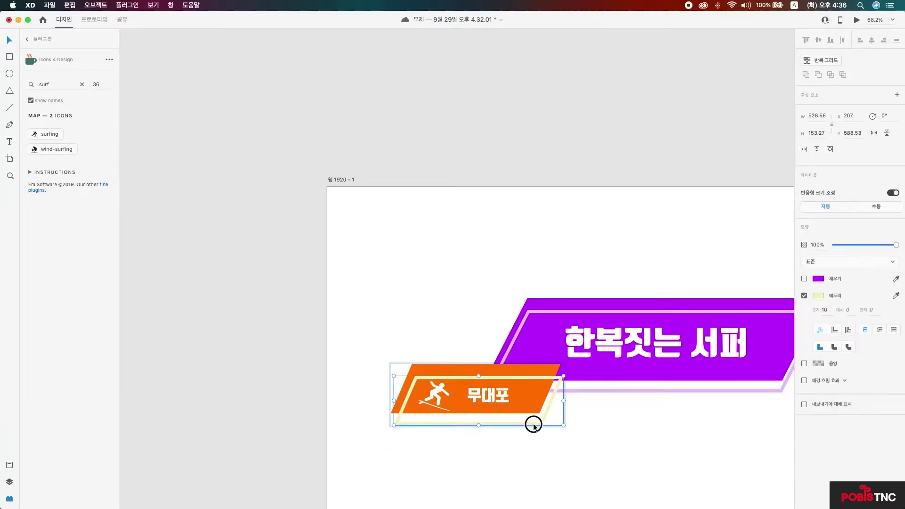
# - Change the fill of the small "무대포" banner shape from orange to bright cyan
pyautogui.doubleClick(520, 367)
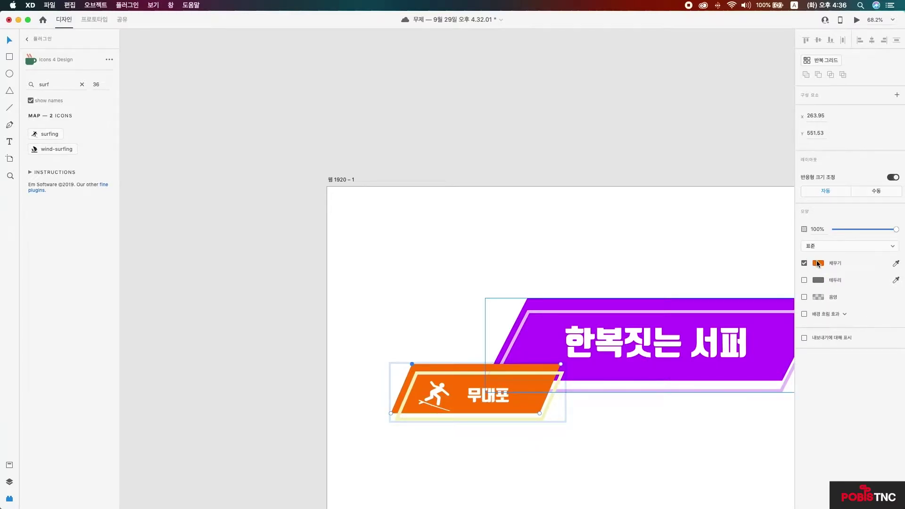
pyautogui.click(818, 263)
pyautogui.moveTo(787, 259); pyautogui.dragTo(788, 252)
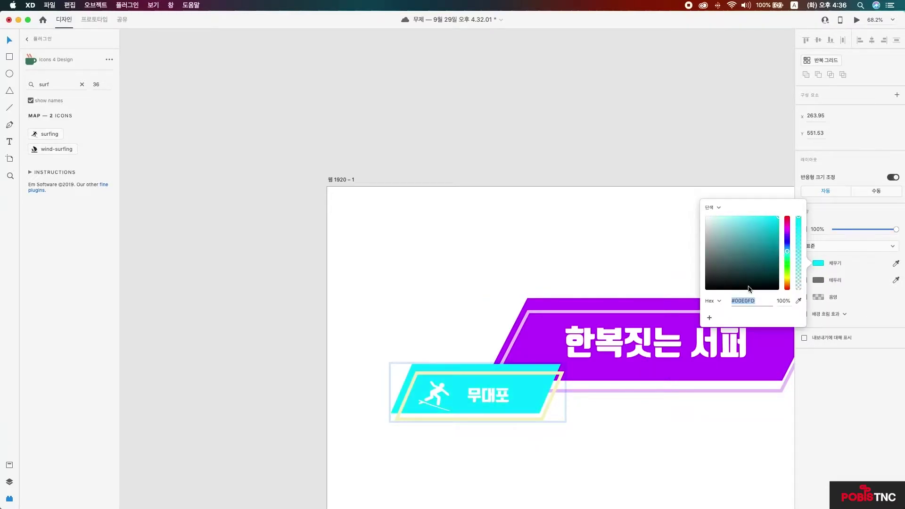
# - Recolour the outline of the "무대포" banner to a pale mint and deselect it
pyautogui.click(559, 378)
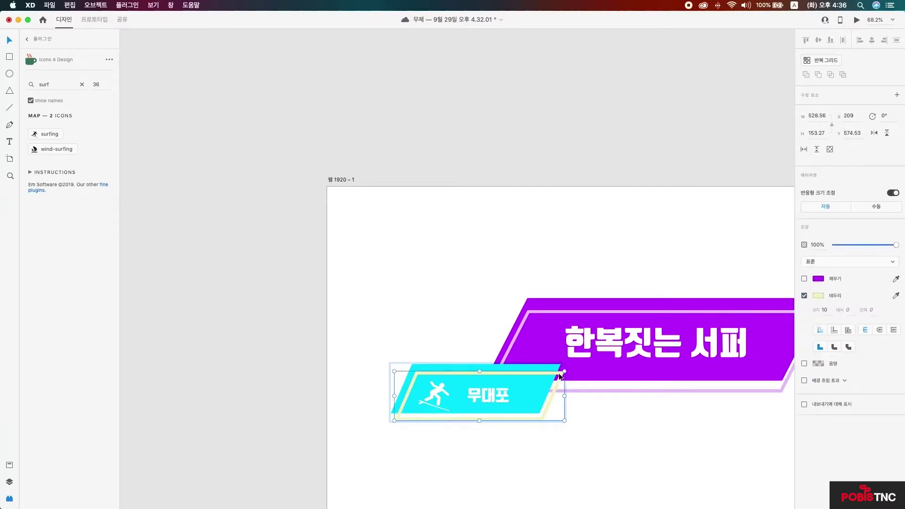
pyautogui.click(821, 297)
pyautogui.click(788, 281)
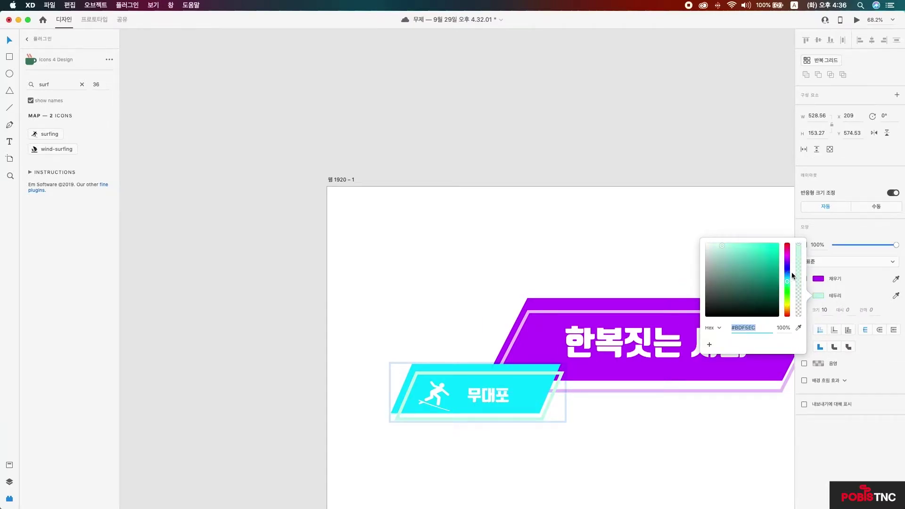
pyautogui.click(523, 279)
pyautogui.click(569, 449)
pyautogui.hscroll(5, 569, 450)
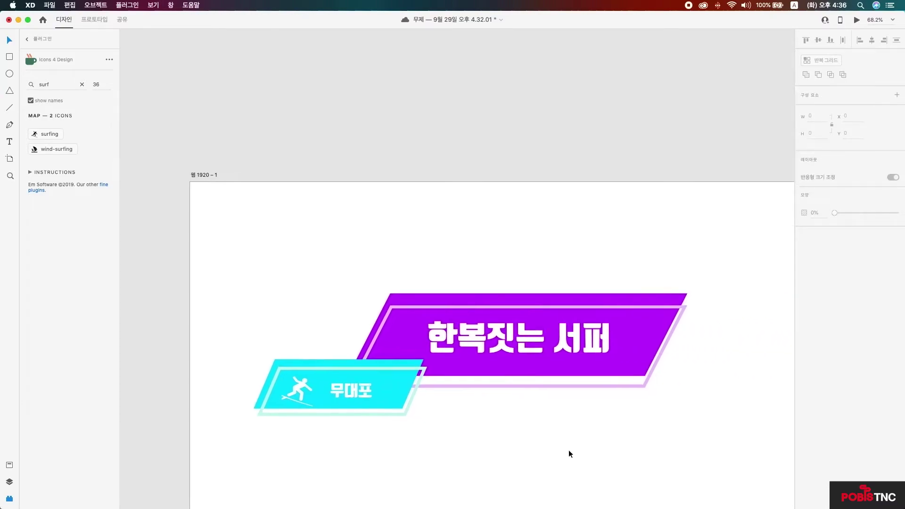
# - Show the layer list and toggle the upper "이름" group's contents and visibility to identify its banner
pyautogui.click(9, 482)
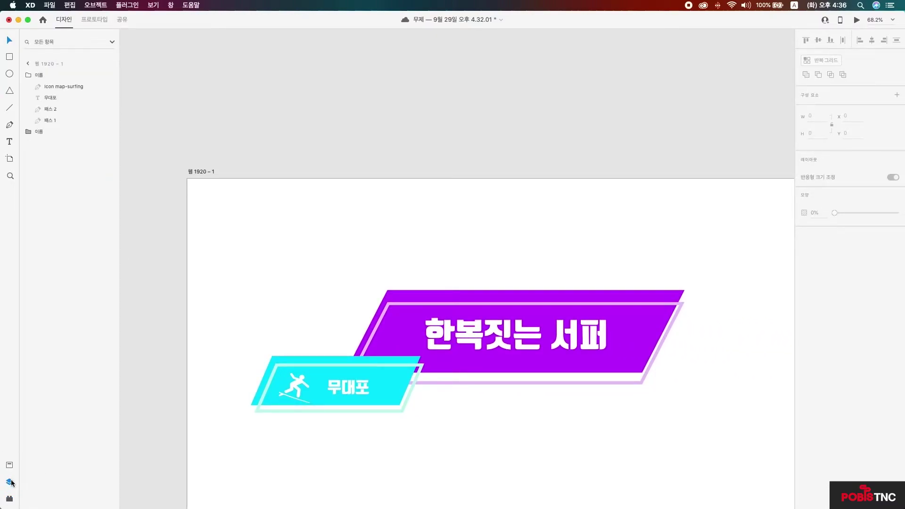
pyautogui.click(29, 75)
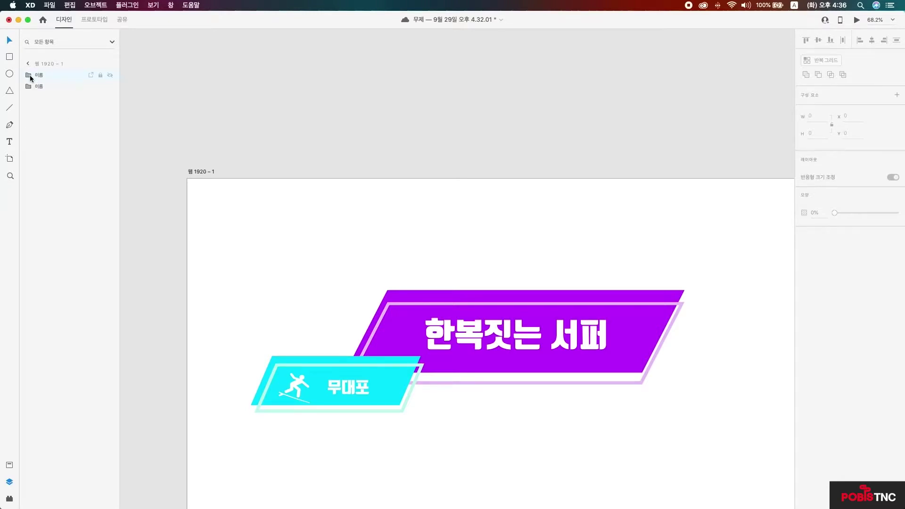
pyautogui.click(28, 75)
pyautogui.click(110, 76)
pyautogui.click(110, 76)
# - Rename the "무대포" banner's layer group as "소셜이름" and collapse it
pyautogui.click(41, 76)
pyautogui.doubleClick(41, 76)
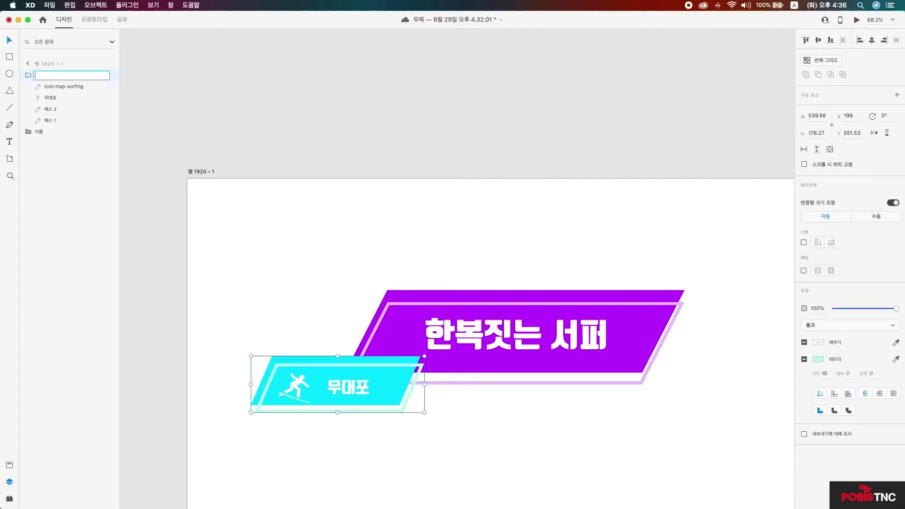
pyautogui.hotkey('ctrl', 'space')
pyautogui.write('ㄴ')
pyautogui.press('BackSpace')
pyautogui.hotkey('ctrl', 'space')
pyautogui.write('th')
pyautogui.press('BackSpace')
pyautogui.press('BackSpace')
pyautogui.hotkey('ctrl', 'space')
pyautogui.write('ㅅㅗㅅㅓㄹ이')
pyautogui.press('Return')
pyautogui.click(29, 75)
# - Draw a triangle about 117 by 95 just above the purple banner's upper-left corner, with its corners rounded to 17
pyautogui.scroll(-3, 318, 272)
pyautogui.hscroll(3, 318, 272)
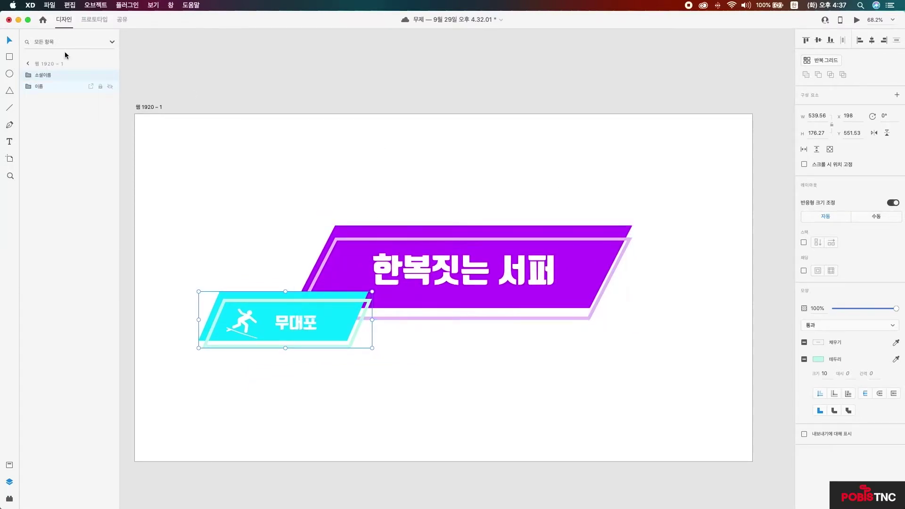
pyautogui.click(10, 93)
pyautogui.moveTo(343, 197); pyautogui.dragTo(375, 221)
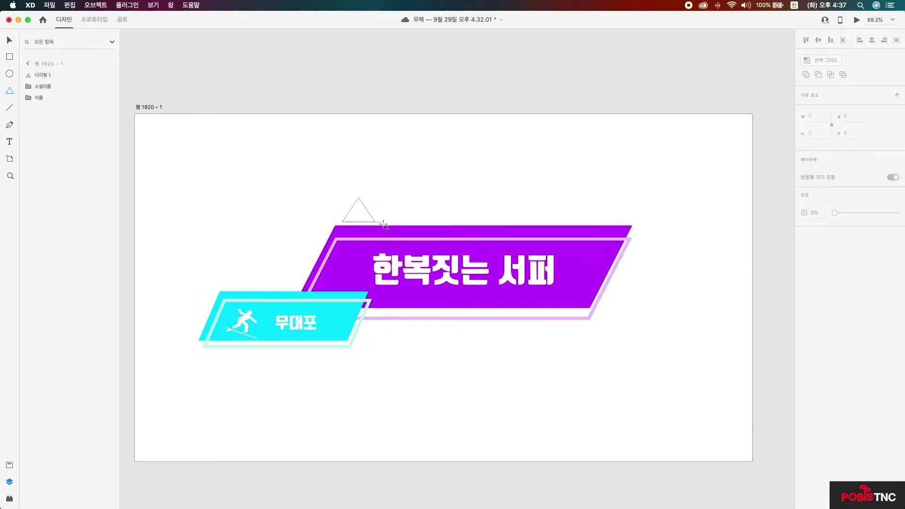
pyautogui.click(362, 211)
pyautogui.moveTo(359, 212)
pyautogui.mouseDown()
pyautogui.moveTo(374, 188)
pyautogui.moveTo(358, 212)
pyautogui.mouseUp()
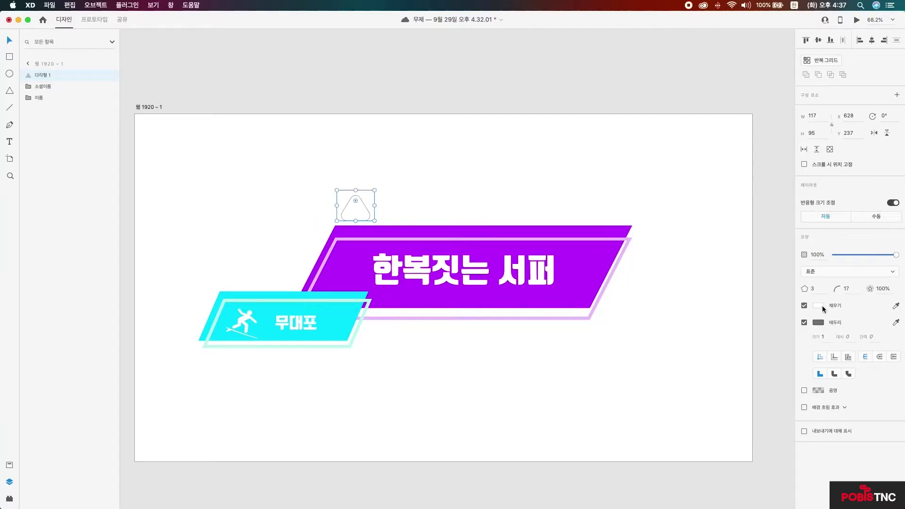
# - Fill the rounded triangle with the purple sampled from the title banner
pyautogui.click(819, 305)
pyautogui.click(896, 306)
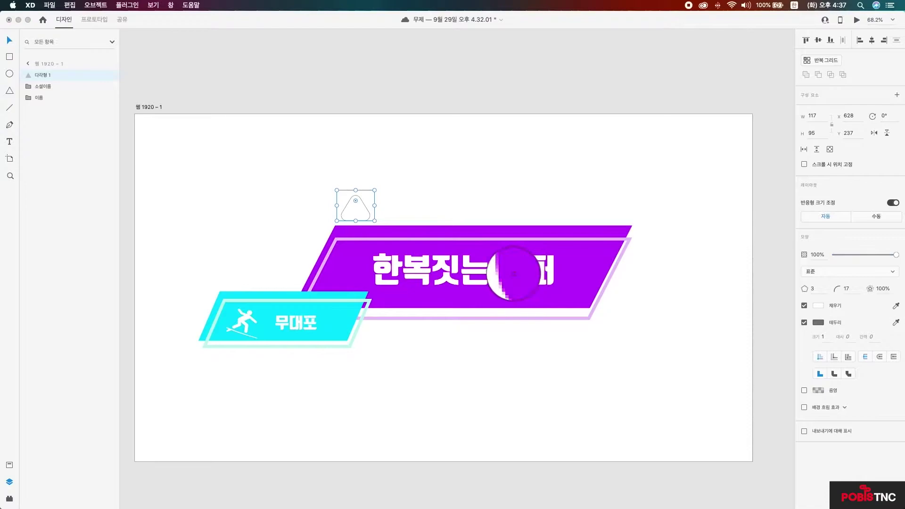
pyautogui.click(372, 233)
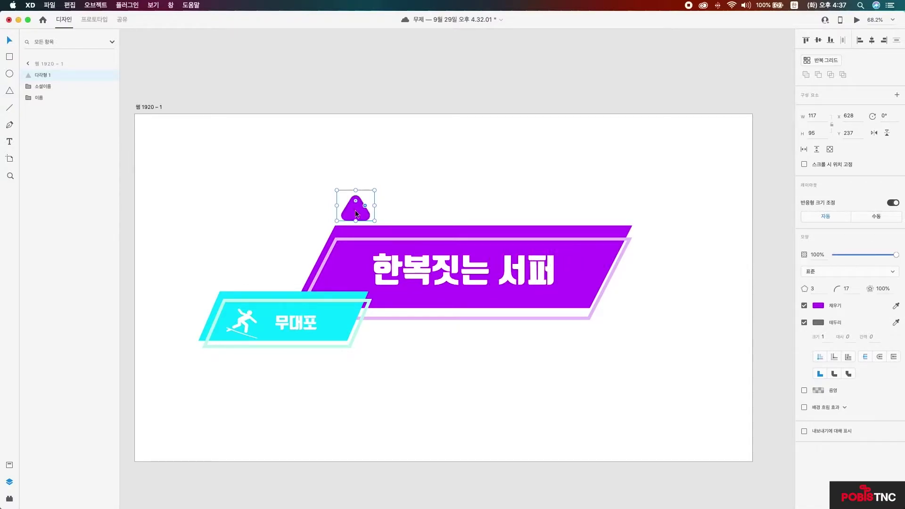
# - Duplicate the purple triangle, flip the copy vertically and fit it closely beside the original
pyautogui.press('super+d')
pyautogui.moveTo(360, 210); pyautogui.dragTo(394, 210)
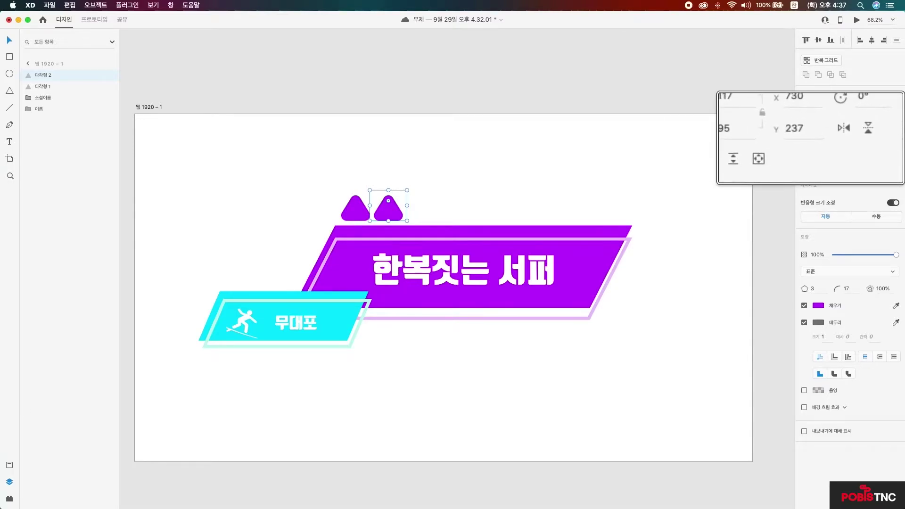
pyautogui.click(871, 137)
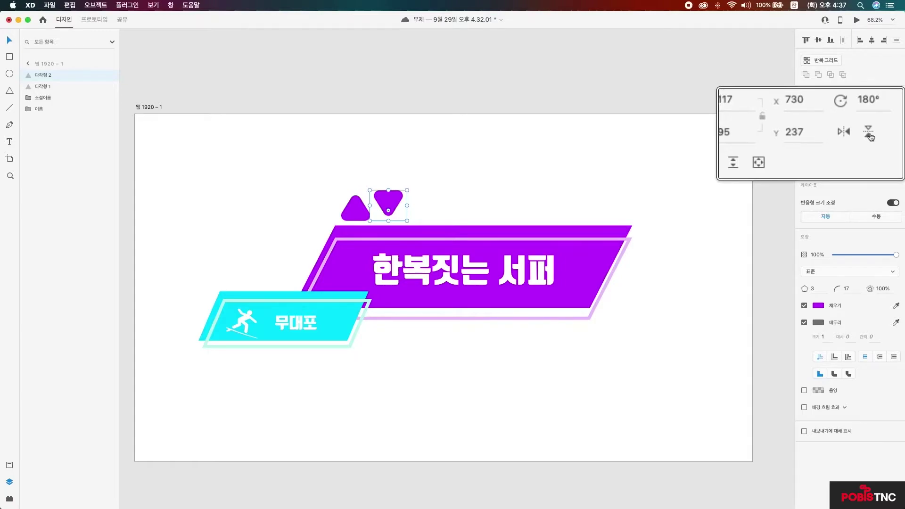
pyautogui.moveTo(392, 203); pyautogui.dragTo(384, 203)
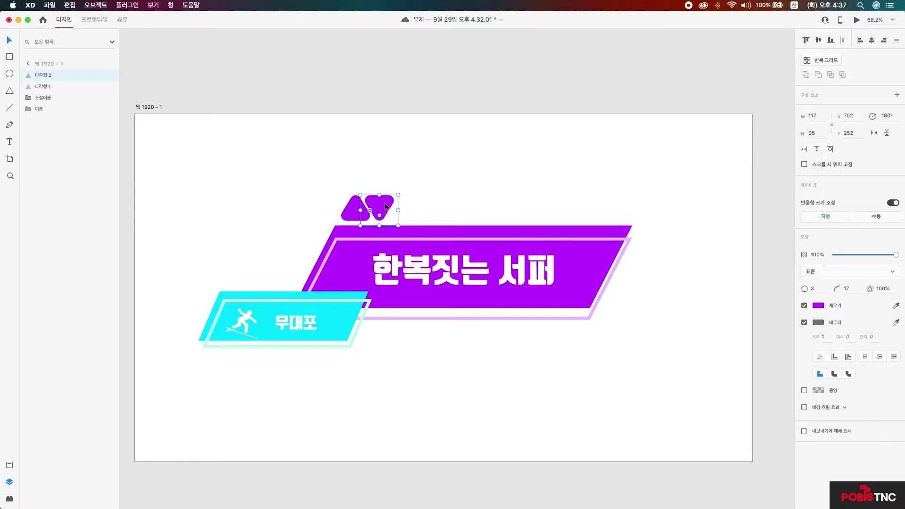
# - Fill the inverted triangle with the small banner's cyan and remove the borders from both triangles
pyautogui.click(297, 310)
pyautogui.keyDown('shift'); pyautogui.click(356, 212); pyautogui.keyUp('shift')
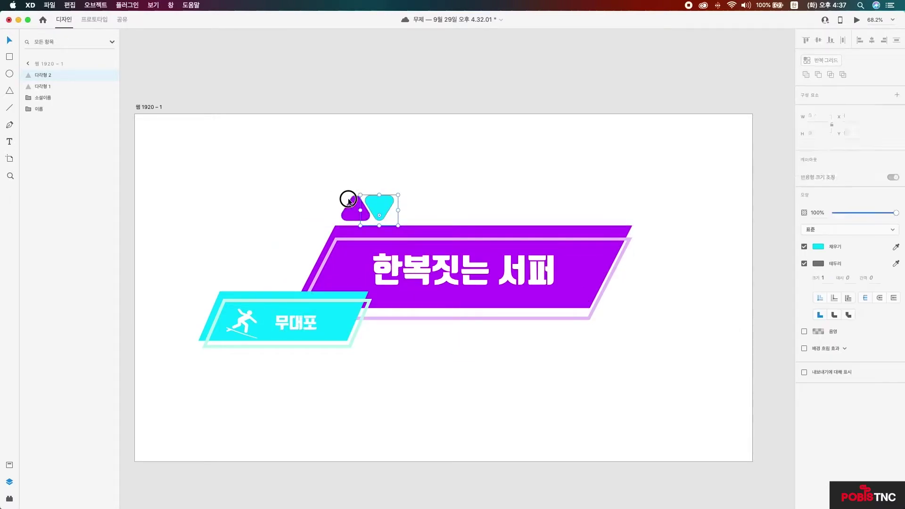
pyautogui.click(805, 323)
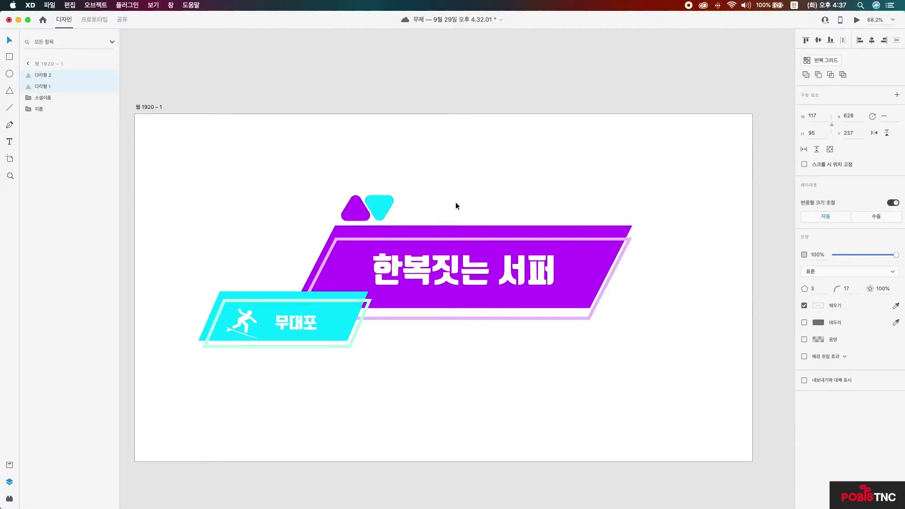
# - Copy the triangle pair above the purple banner's right end and add another inverted cyan triangle on the pair's left side
pyautogui.moveTo(339, 185); pyautogui.dragTo(621, 211)
pyautogui.press('super+d')
pyautogui.click(620, 205)
pyautogui.press('super+d')
pyautogui.moveTo(620, 203); pyautogui.dragTo(495, 204)
# - Duplicate a cyan triangle, flip it upright above the banner's centre and enlarge it to about 199 by 170
pyautogui.press('super+d')
pyautogui.click(887, 133)
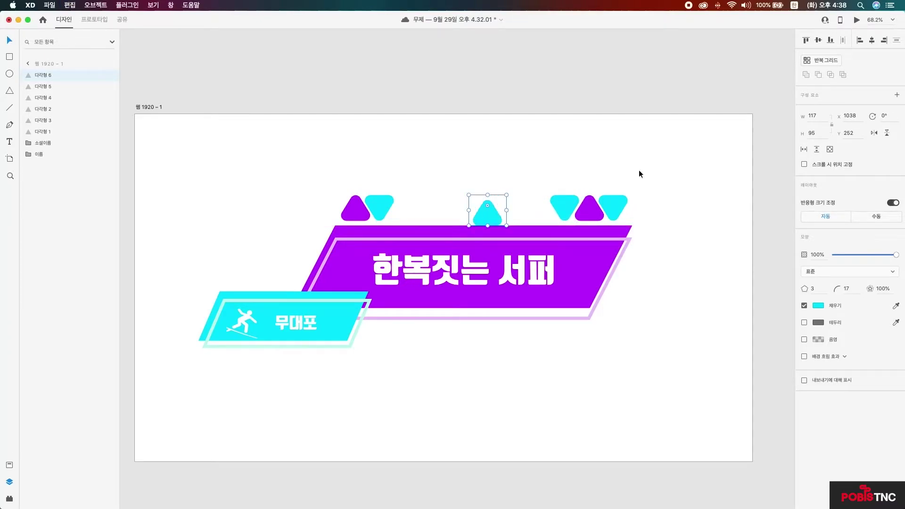
pyautogui.moveTo(507, 194); pyautogui.dragTo(480, 207)
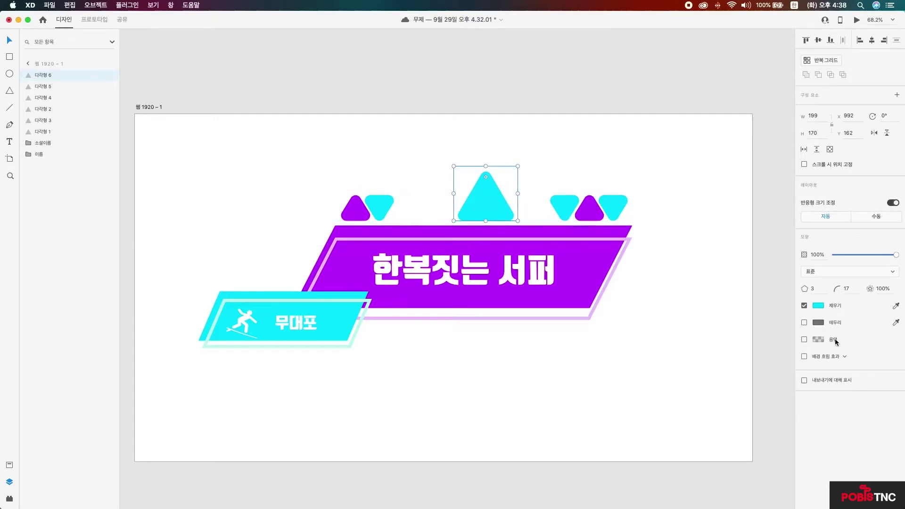
# - Change the large central triangle's fill colour to magenta pink
pyautogui.click(818, 306)
pyautogui.click(788, 273)
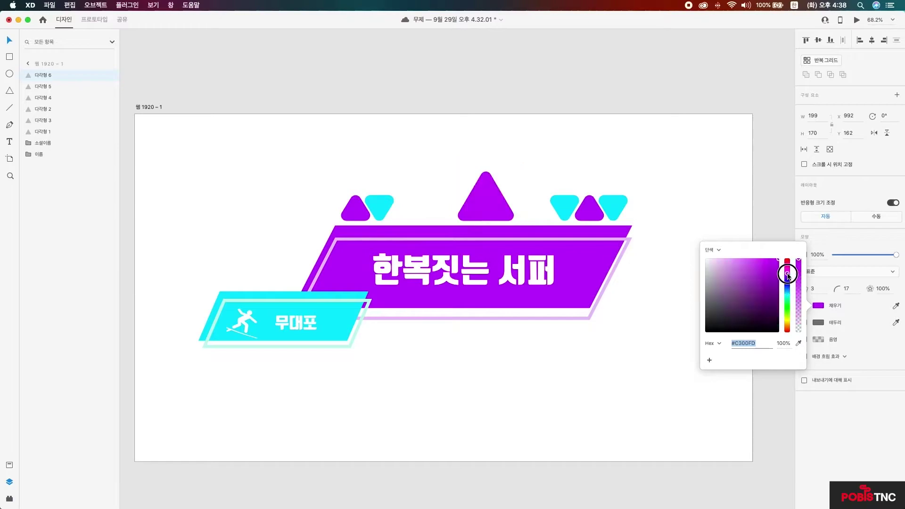
pyautogui.moveTo(789, 274); pyautogui.dragTo(790, 269)
pyautogui.click(579, 355)
# - Place a vertically flipped copy of the pink triangle below the banner's lower-right end, resized to about 165 by 123
pyautogui.click(487, 200)
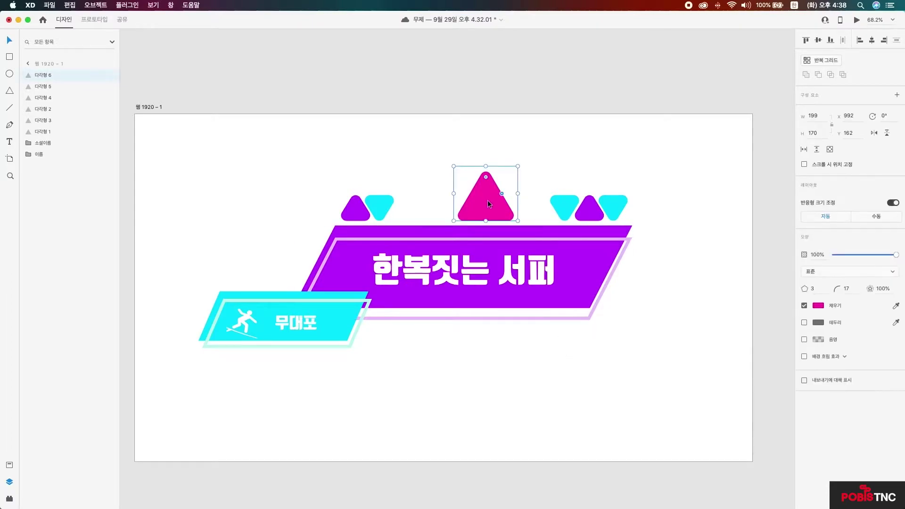
pyautogui.press('super+d')
pyautogui.moveTo(489, 200); pyautogui.dragTo(578, 339)
pyautogui.click(887, 133)
pyautogui.moveTo(594, 380); pyautogui.dragTo(565, 340)
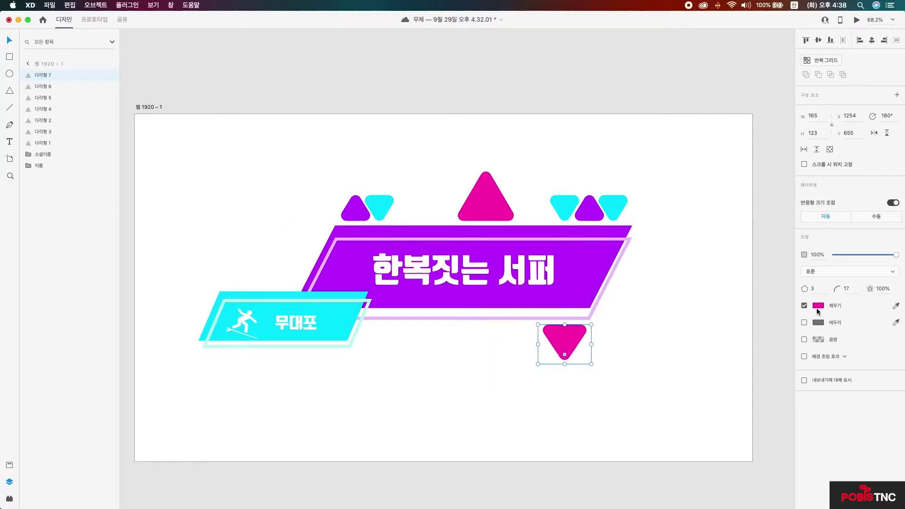
# - Change the fill of the inverted triangle below the banner to bright green
pyautogui.click(819, 308)
pyautogui.moveTo(789, 303); pyautogui.dragTo(777, 275)
pyautogui.click(619, 377)
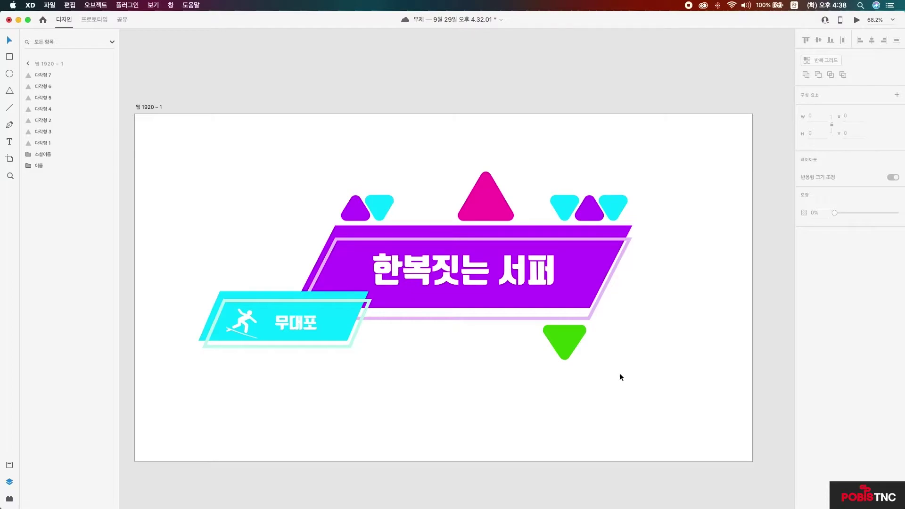
# - Group all seven triangle layers and rename the group as "다각"
pyautogui.click(44, 143)
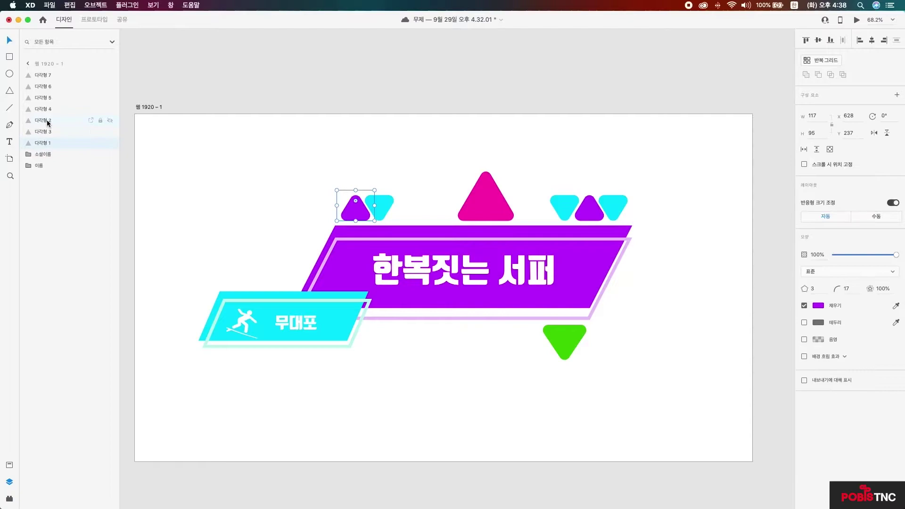
pyautogui.keyDown('shift'); pyautogui.click(39, 75); pyautogui.keyUp('shift')
pyautogui.rightClick(40, 75)
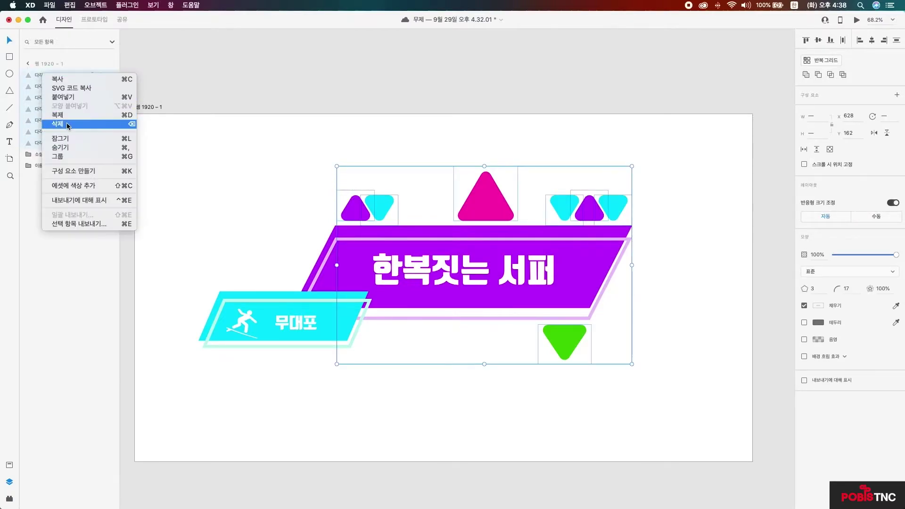
pyautogui.click(69, 157)
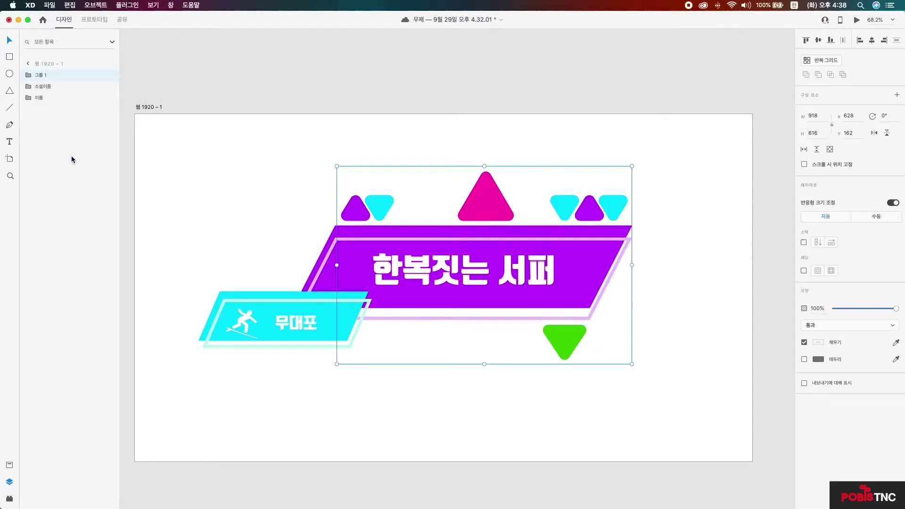
pyautogui.doubleClick(47, 75)
pyautogui.write('대가ㄱ')
pyautogui.press('Return')
pyautogui.click(278, 202)
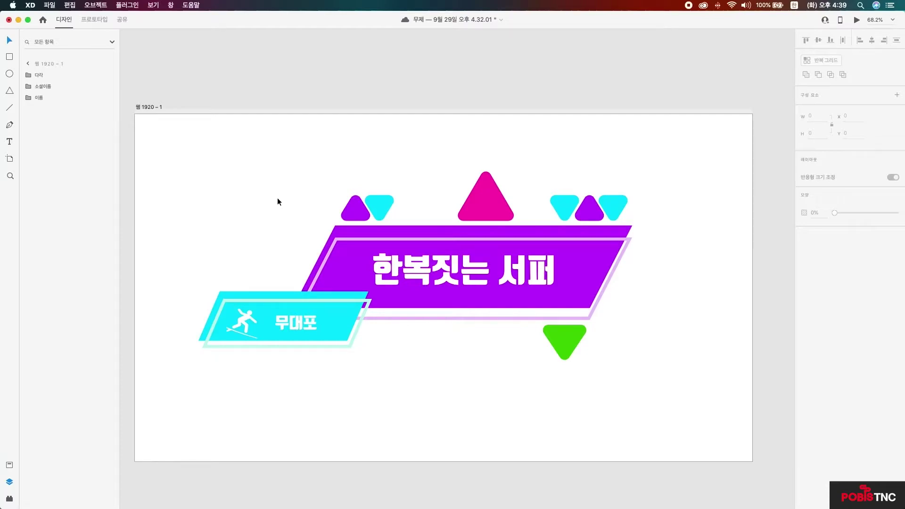
# - Duplicate the purple background shape inside the "이름" group of the title banner
pyautogui.click(29, 98)
pyautogui.click(42, 97)
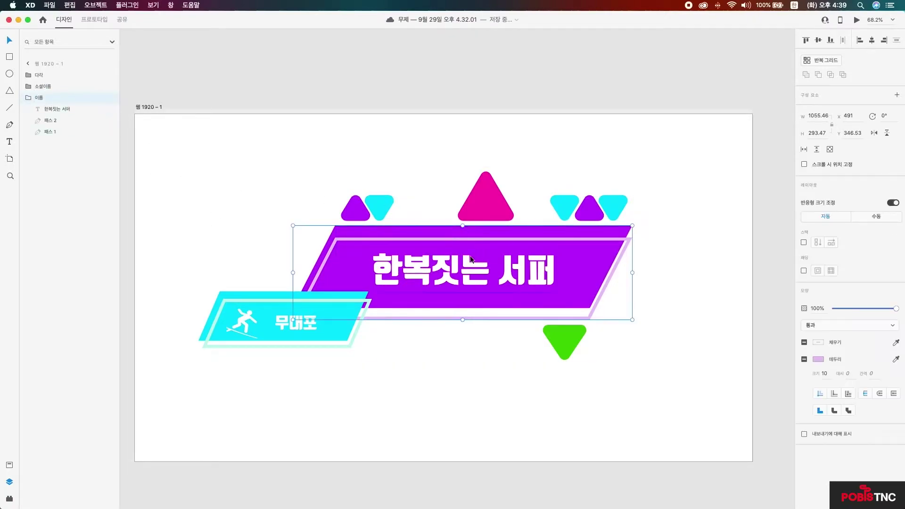
pyautogui.click(43, 133)
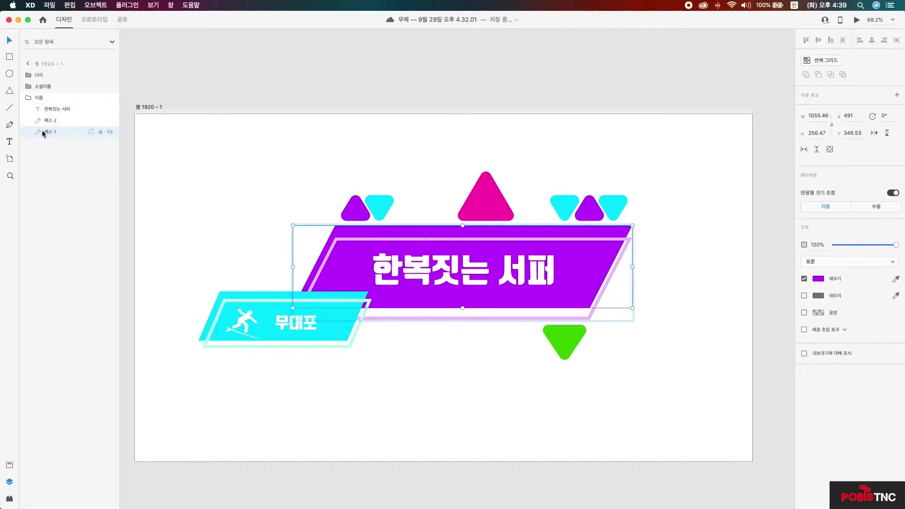
pyautogui.doubleClick(352, 231)
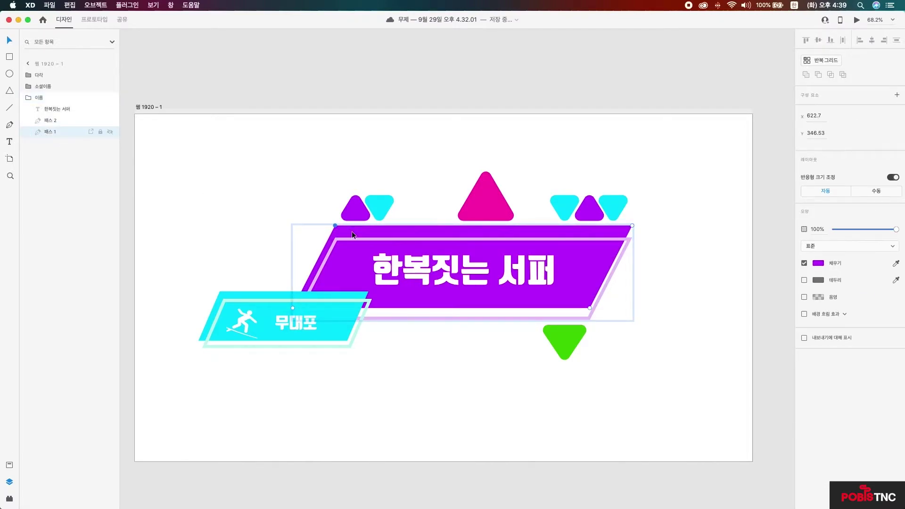
pyautogui.press('super+d')
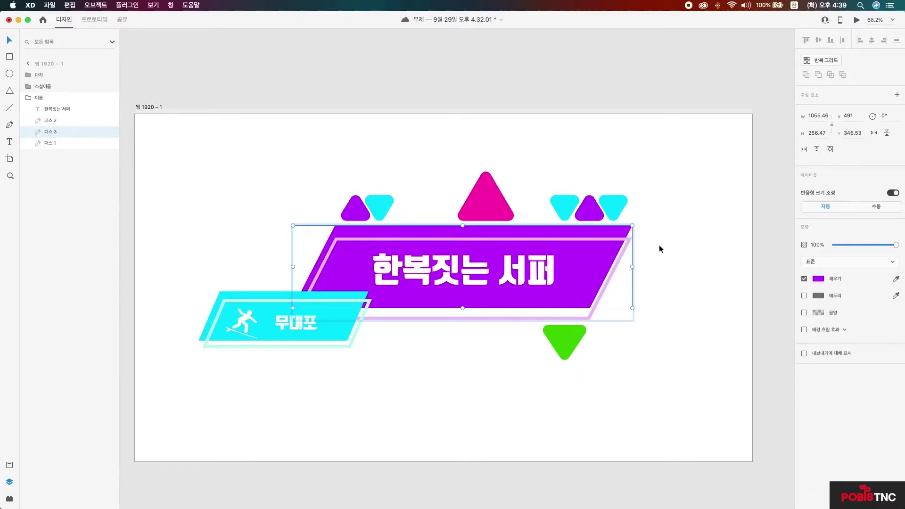
# - Set the fill of the duplicated banner shape to white (FFFFFF) and enlarge it to about 1196 by 358
pyautogui.click(818, 279)
pyautogui.write('ffffff')
pyautogui.press('Return')
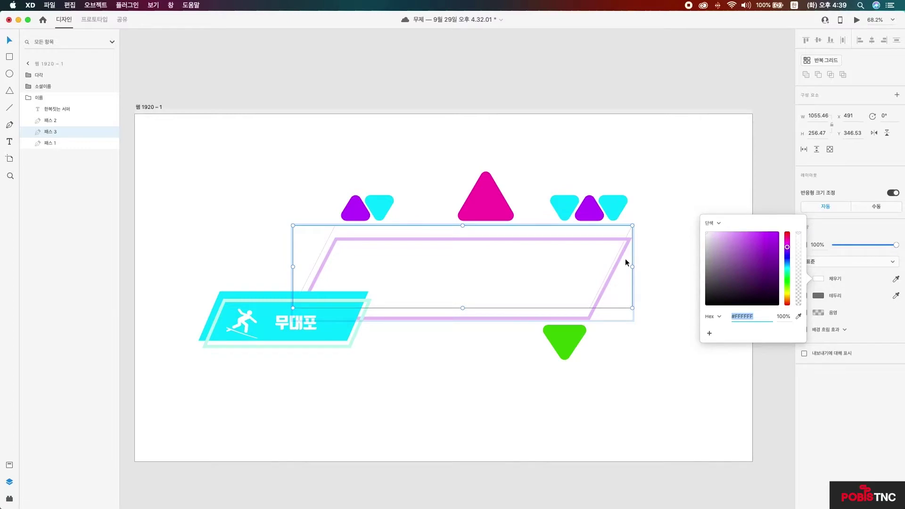
pyautogui.moveTo(633, 309); pyautogui.dragTo(677, 340)
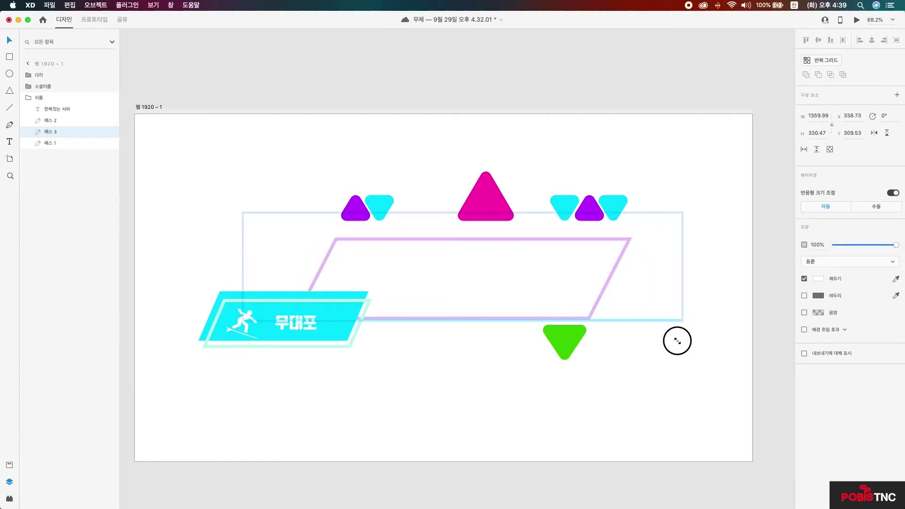
pyautogui.moveTo(641, 309); pyautogui.dragTo(623, 307)
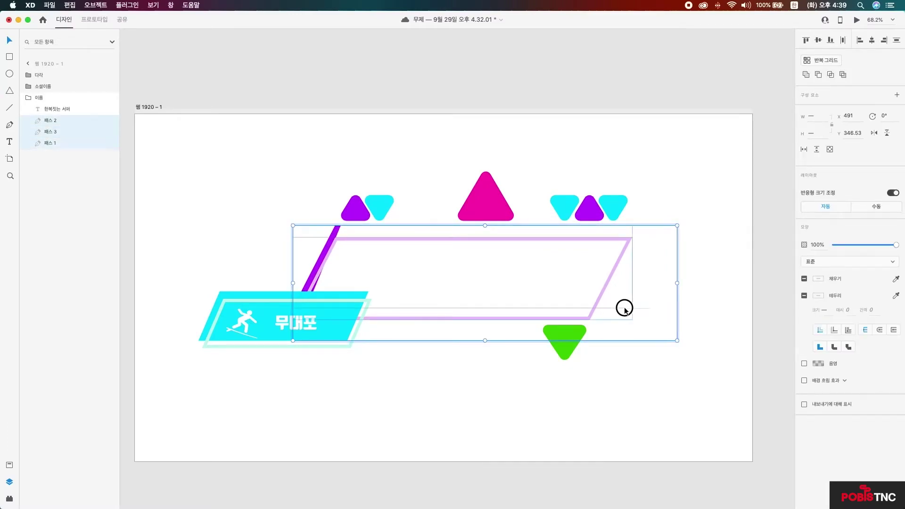
pyautogui.click(667, 312)
pyautogui.click(597, 233)
pyautogui.moveTo(596, 233); pyautogui.dragTo(596, 234)
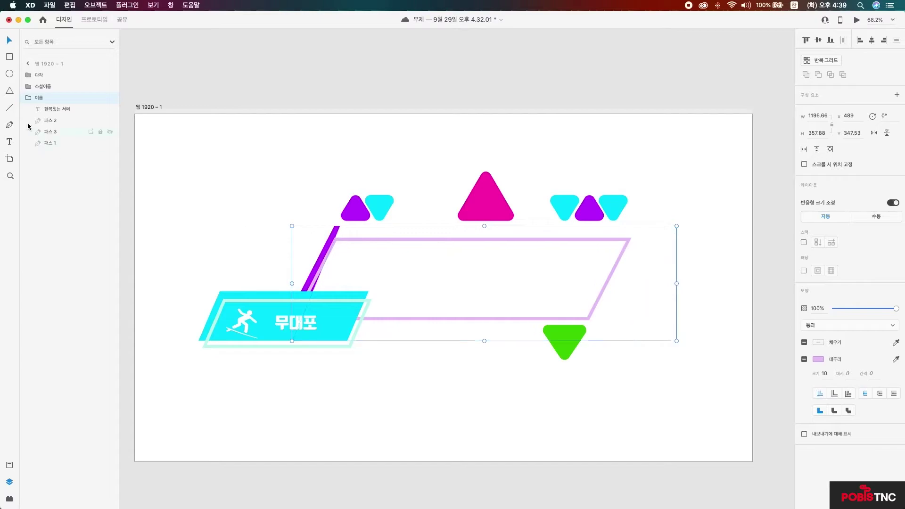
# - Move the white shape's layer out of the "이름" group to directly above it and position the shape over the title banner at about X 391, Y 340
pyautogui.click(47, 132)
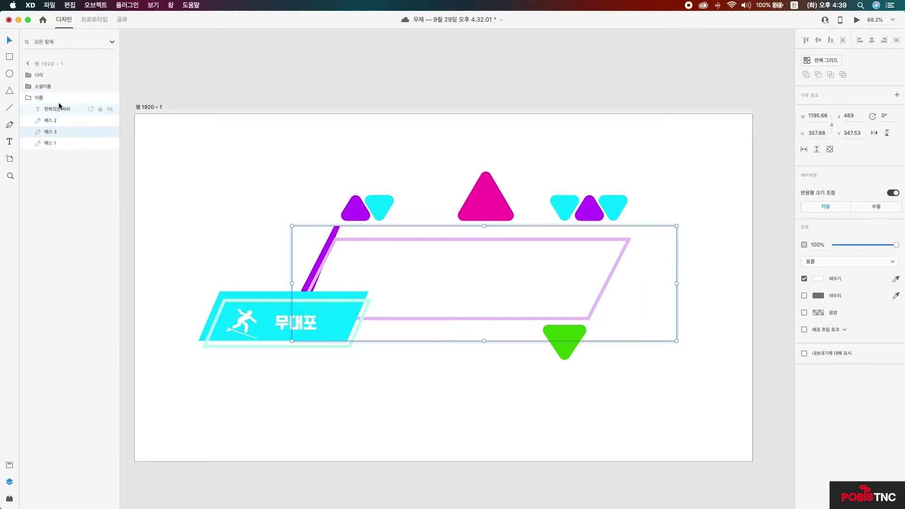
pyautogui.moveTo(41, 132); pyautogui.dragTo(28, 96)
pyautogui.moveTo(443, 281); pyautogui.dragTo(414, 280)
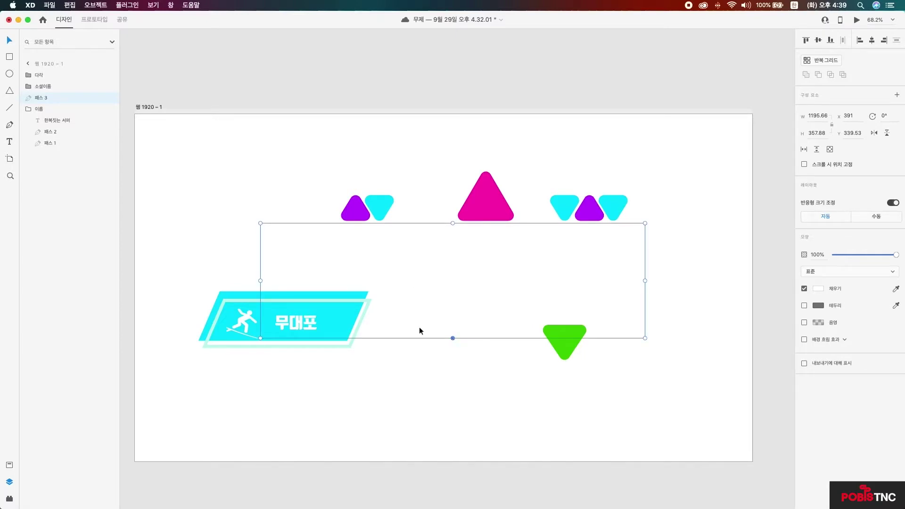
pyautogui.click(27, 109)
pyautogui.click(29, 109)
pyautogui.click(97, 5)
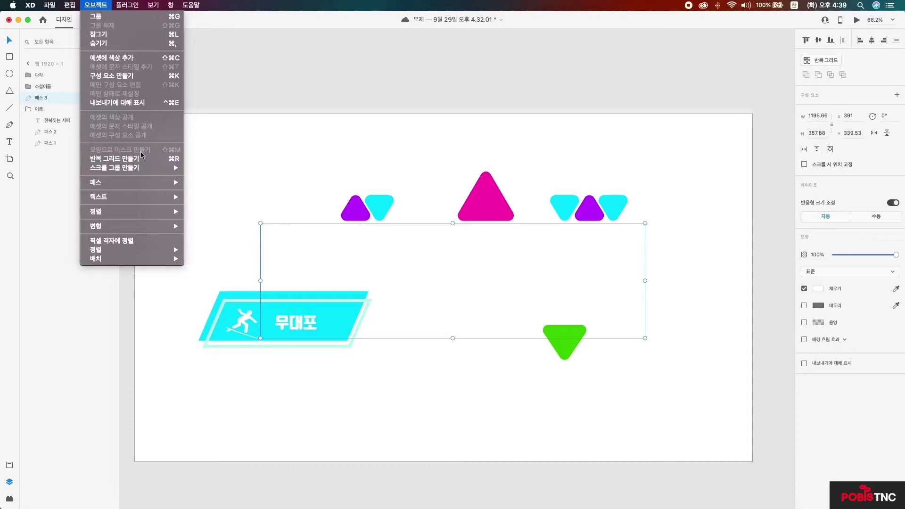
pyautogui.click(213, 154)
# - Mask the "이름" group with the white shape covering the title banner
pyautogui.keyDown('shift'); pyautogui.click(38, 109); pyautogui.keyUp('shift')
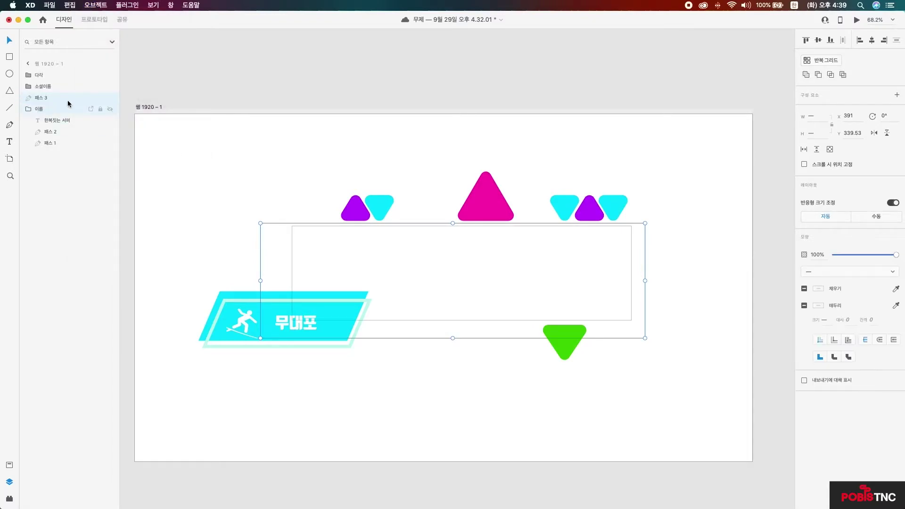
pyautogui.click(97, 5)
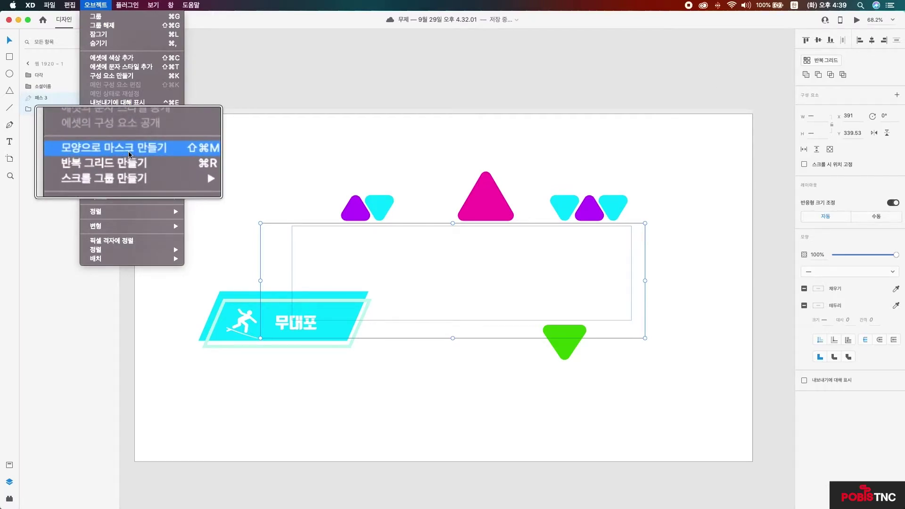
pyautogui.click(128, 151)
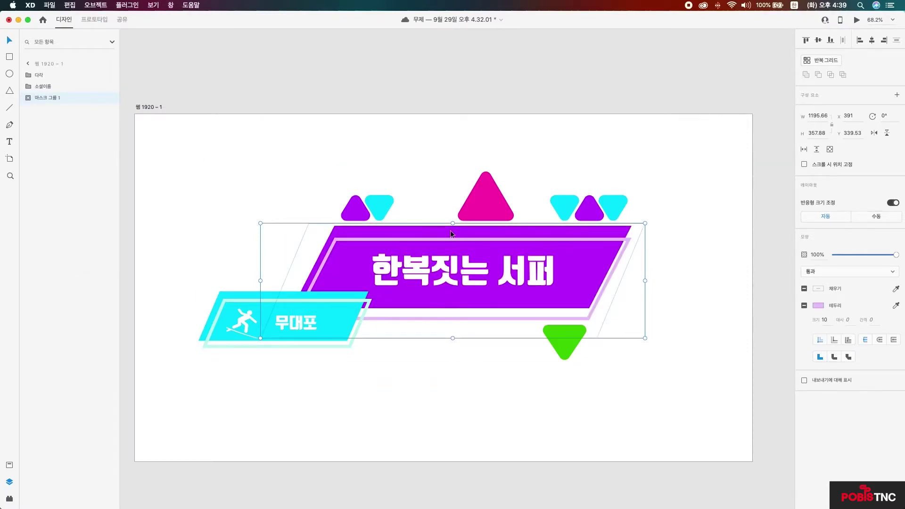
# - Duplicate the cyan background shape inside the "소셜이름" group and fill the copy with white
pyautogui.click(29, 86)
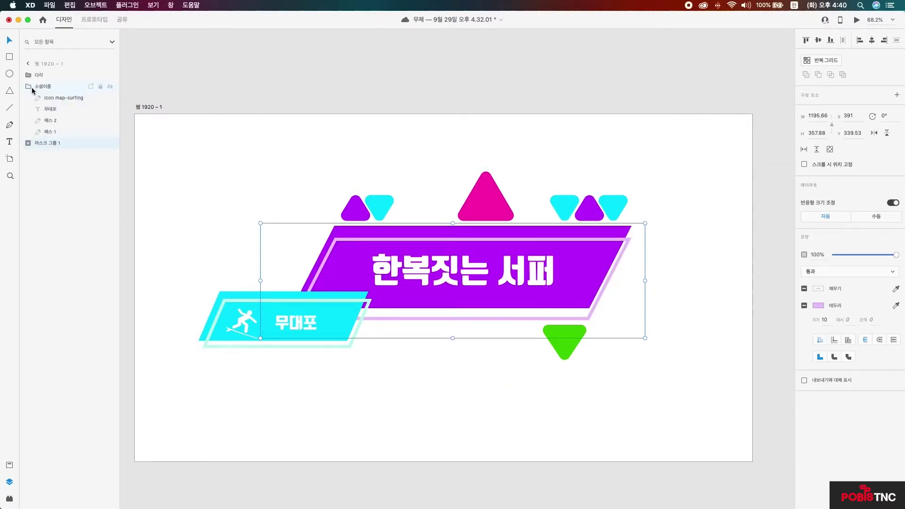
pyautogui.click(47, 131)
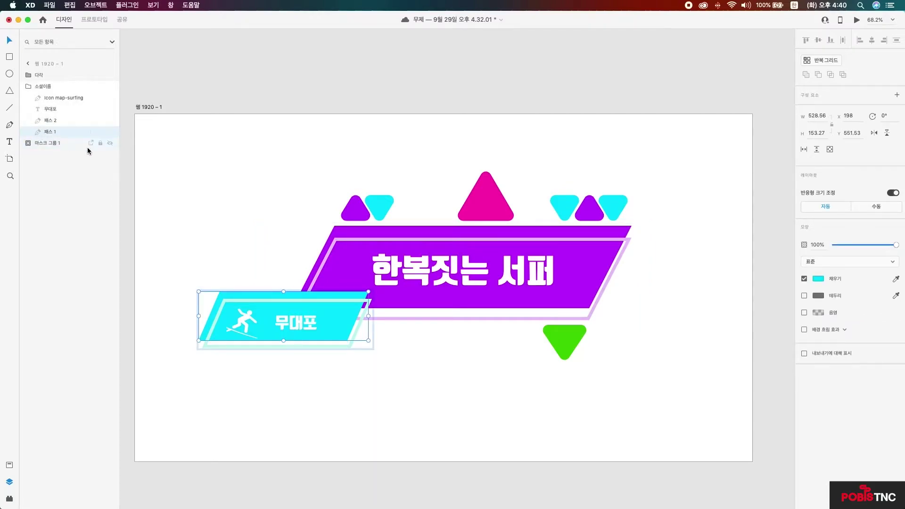
pyautogui.doubleClick(238, 294)
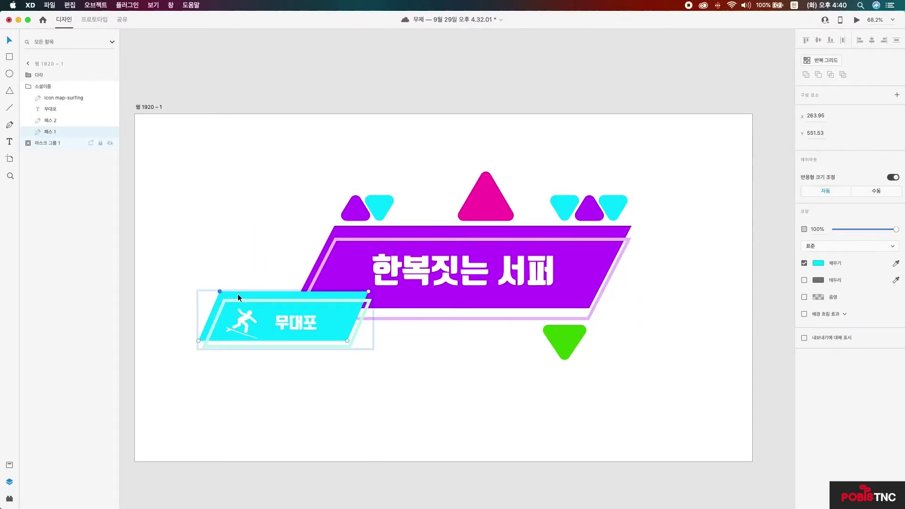
pyautogui.click(72, 6)
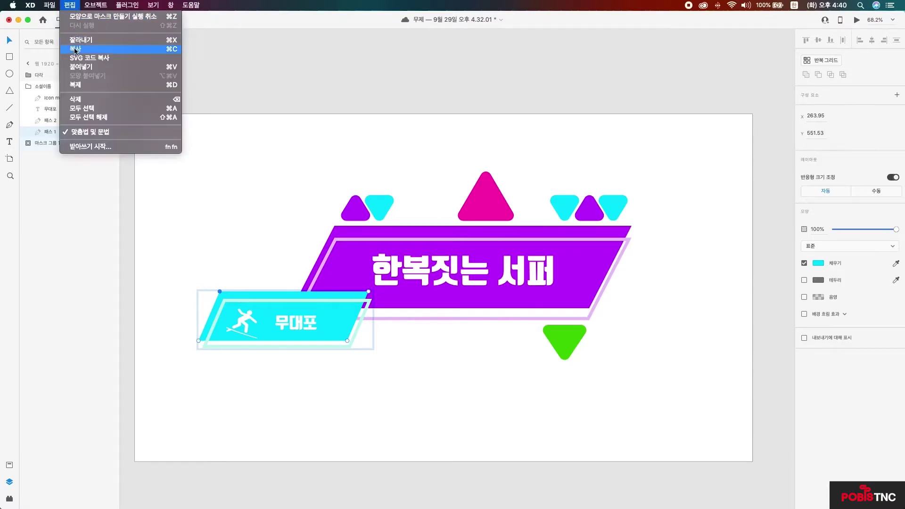
pyautogui.click(77, 85)
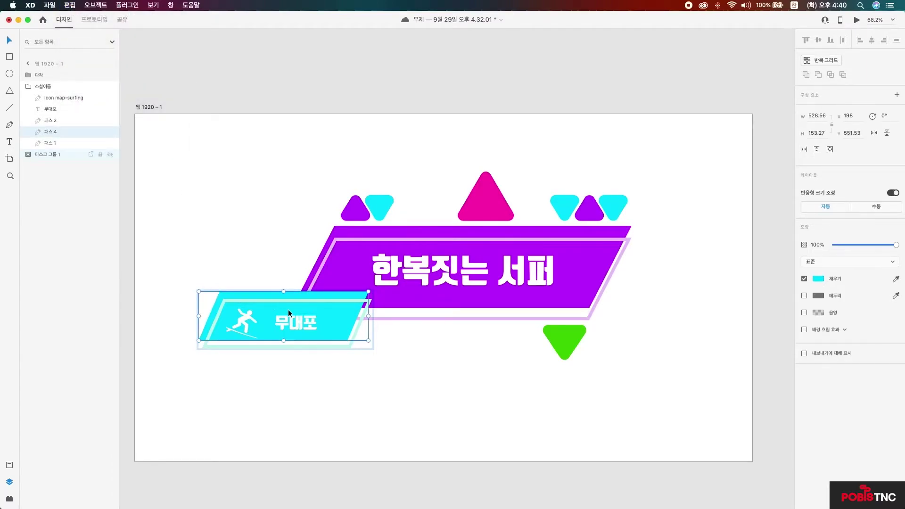
pyautogui.click(818, 279)
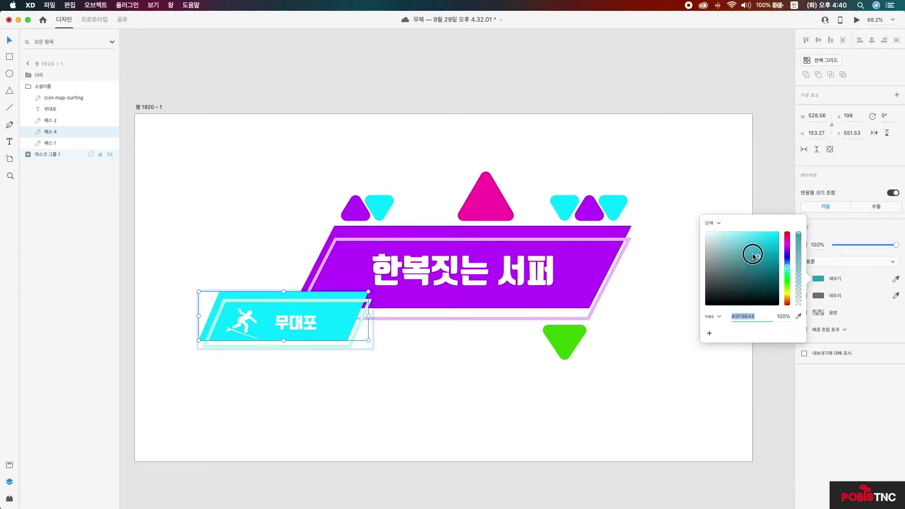
pyautogui.moveTo(754, 255); pyautogui.dragTo(662, 222)
# - Move the white copy's layer above the "소셜이름" group and enlarge it to about 612 by 212, covering the cyan banner
pyautogui.moveTo(39, 132); pyautogui.dragTo(32, 83)
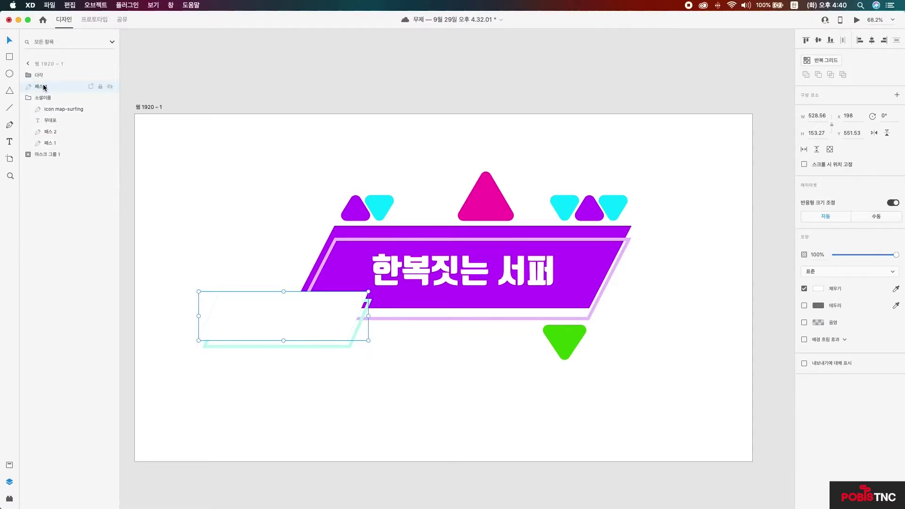
pyautogui.click(368, 340)
pyautogui.moveTo(368, 341); pyautogui.dragTo(331, 333)
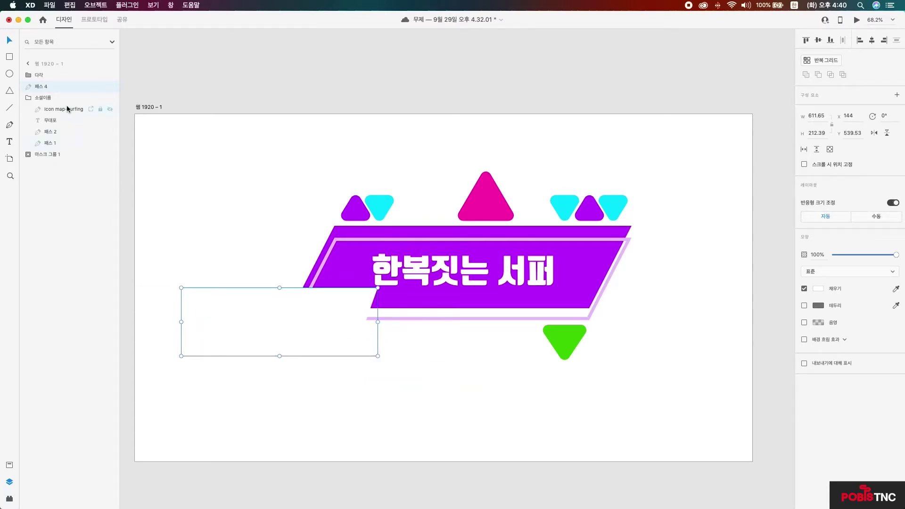
# - Mask the "소셜이름" group with the white shape covering the cyan banner
pyautogui.click(29, 99)
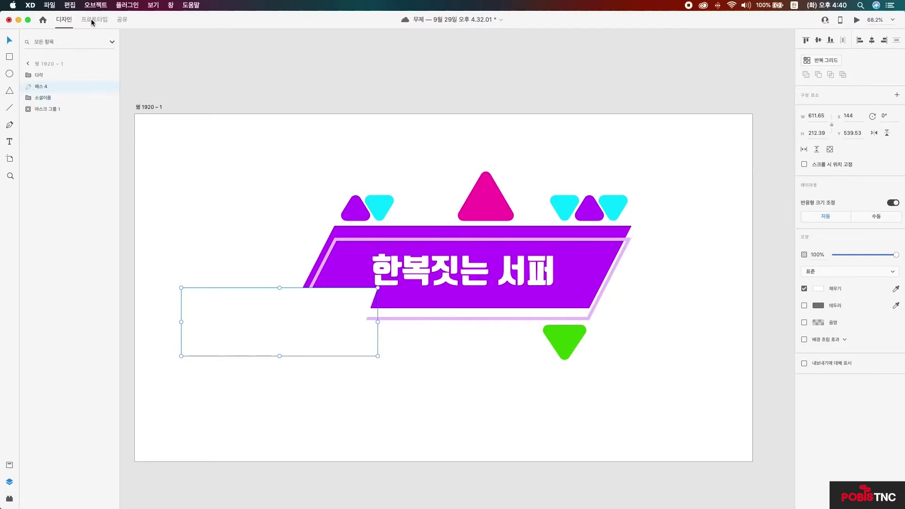
pyautogui.click(97, 5)
pyautogui.click(49, 98)
pyautogui.keyDown('shift'); pyautogui.click(51, 100); pyautogui.keyUp('shift')
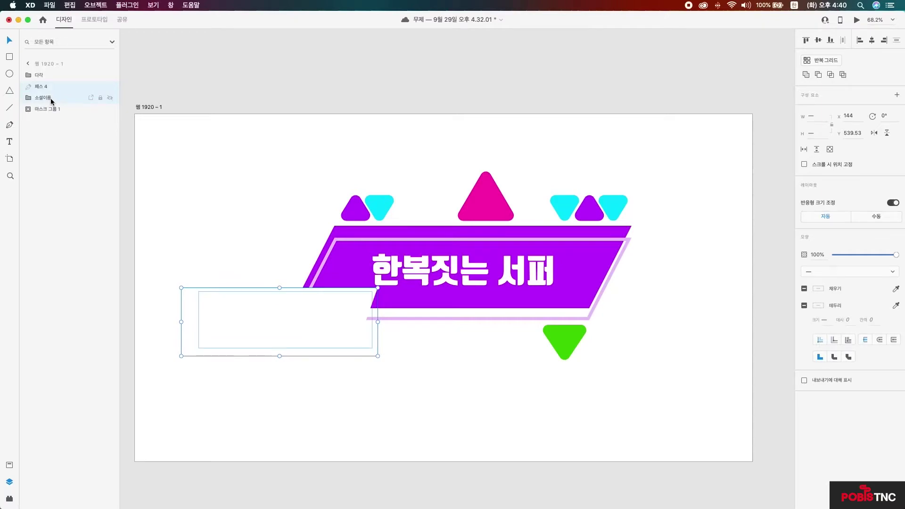
pyautogui.click(96, 6)
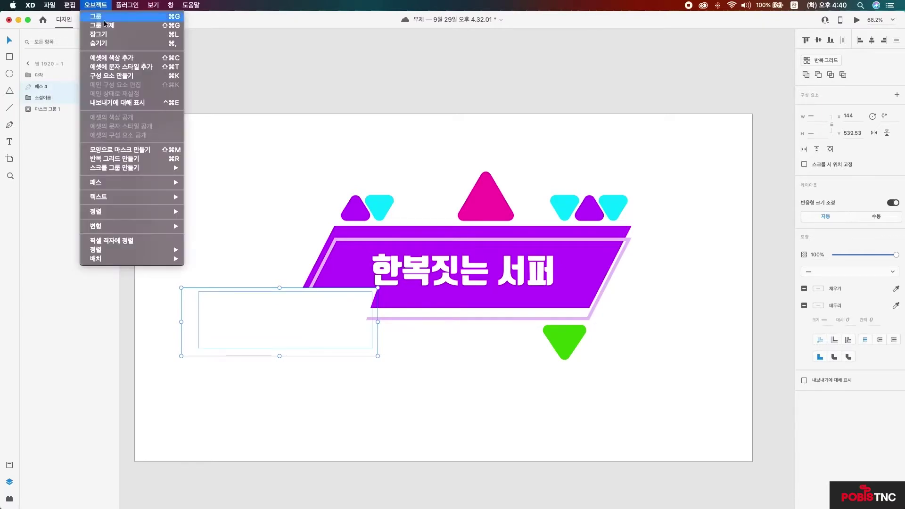
pyautogui.click(112, 151)
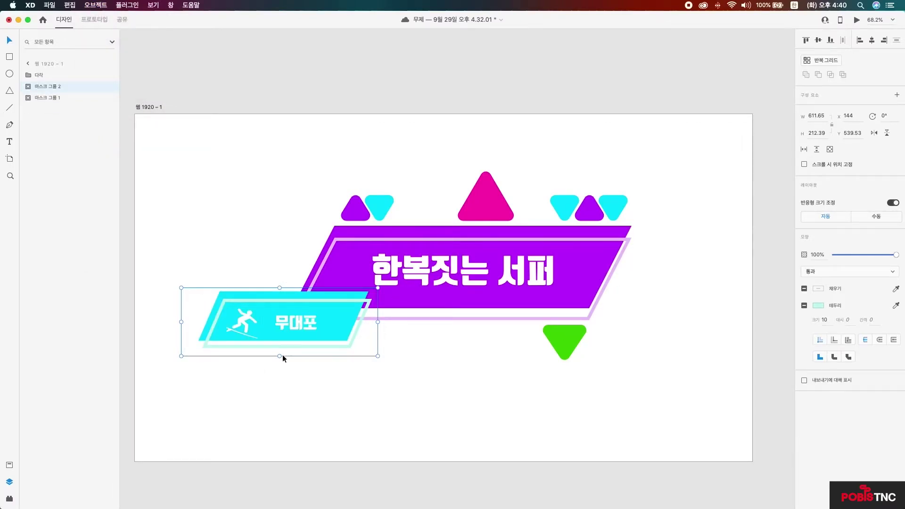
# - Draw a white rectangle of about 982 by 734 covering all the triangles and remove its border
pyautogui.click(28, 76)
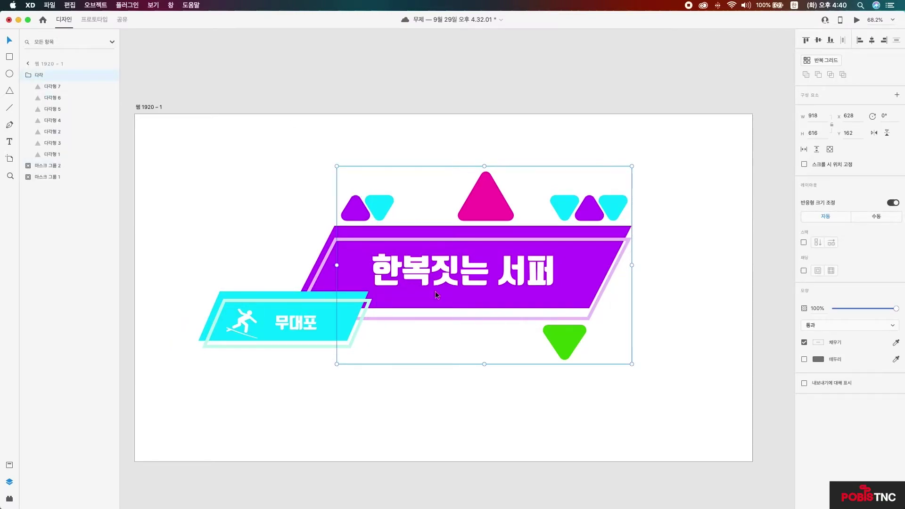
pyautogui.click(13, 59)
pyautogui.moveTo(330, 157); pyautogui.dragTo(645, 393)
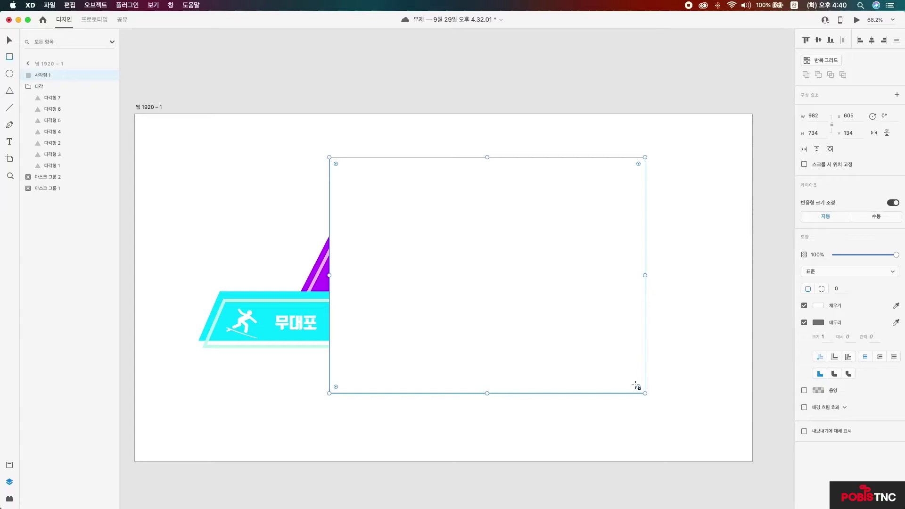
pyautogui.click(805, 323)
pyautogui.click(10, 40)
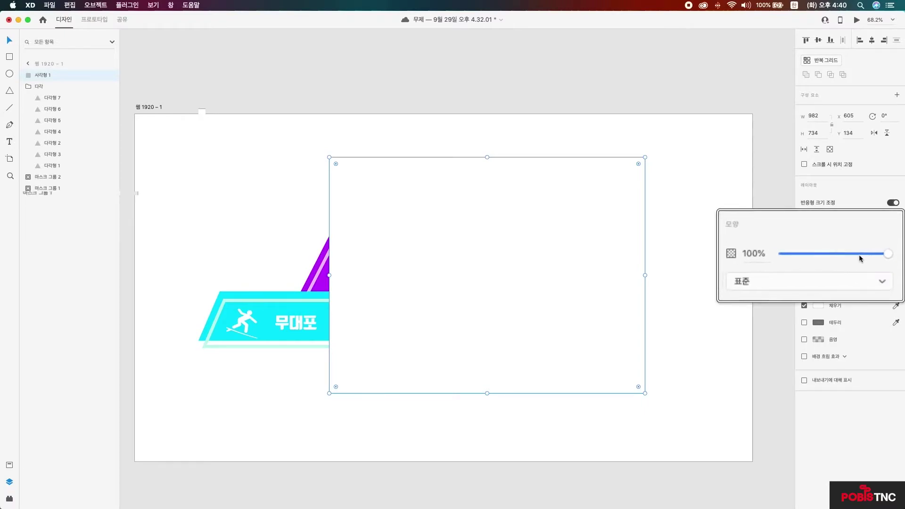
pyautogui.moveTo(896, 259)
pyautogui.mouseDown()
pyautogui.moveTo(875, 258)
pyautogui.moveTo(897, 259)
pyautogui.mouseUp()
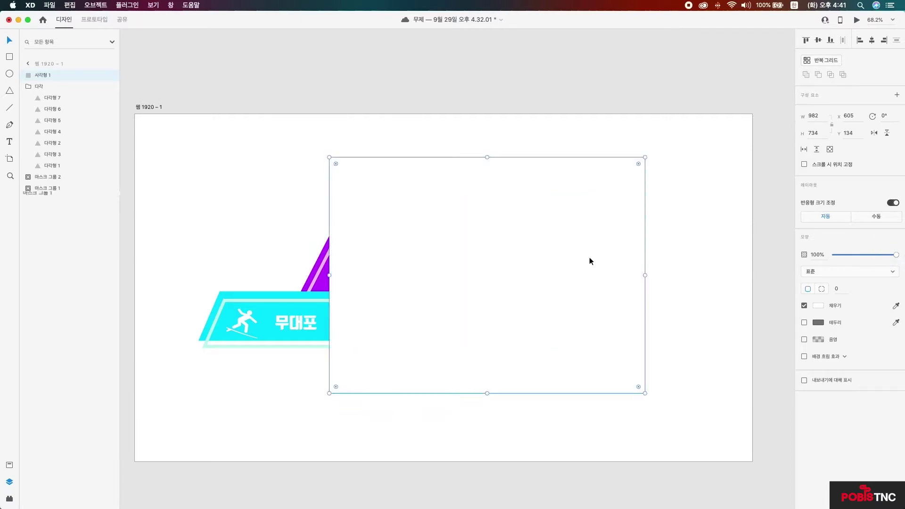
pyautogui.click(30, 88)
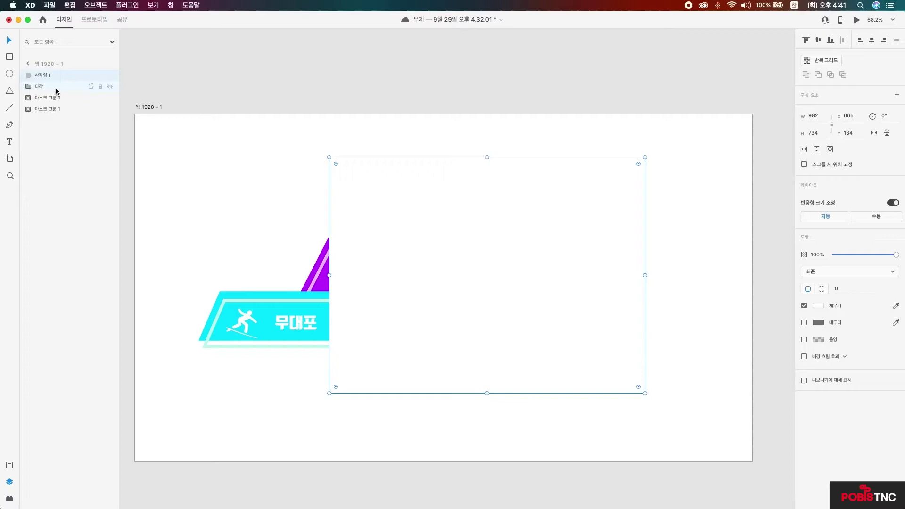
pyautogui.click(97, 6)
pyautogui.click(31, 88)
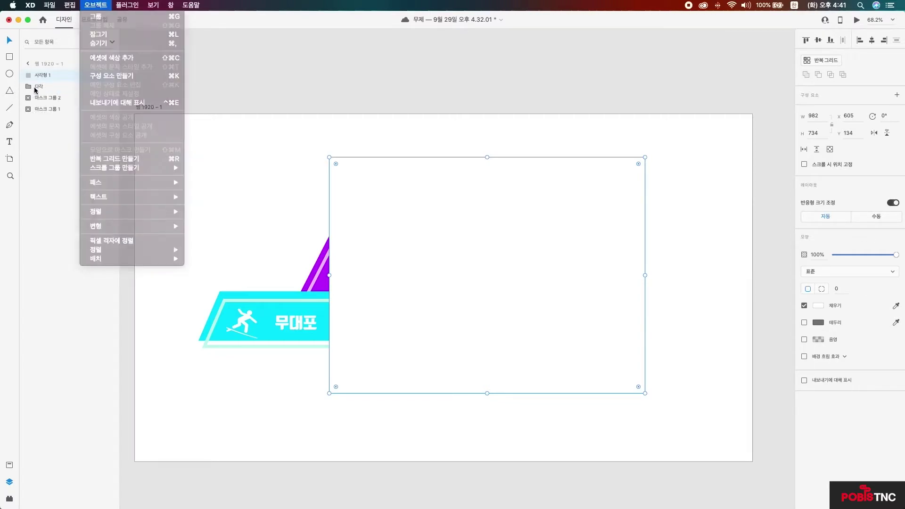
pyautogui.click(30, 87)
pyautogui.click(111, 7)
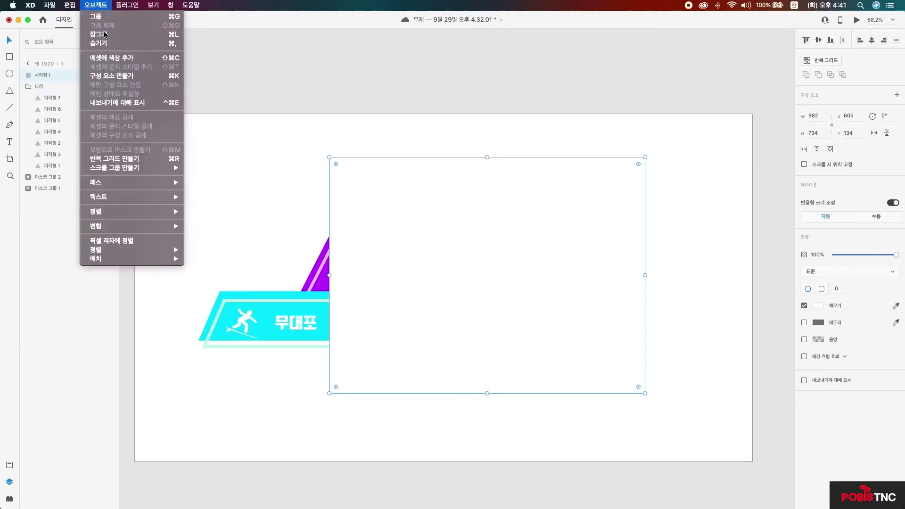
pyautogui.click(29, 88)
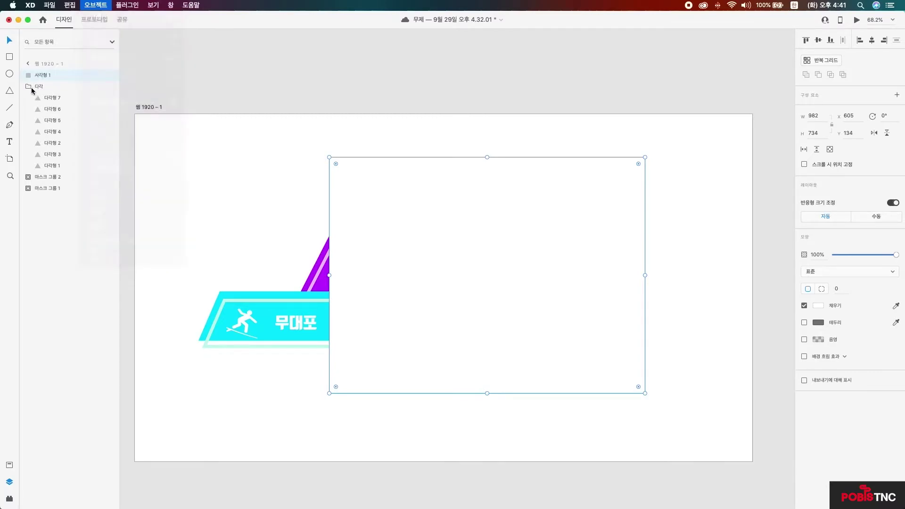
pyautogui.click(30, 88)
pyautogui.click(102, 6)
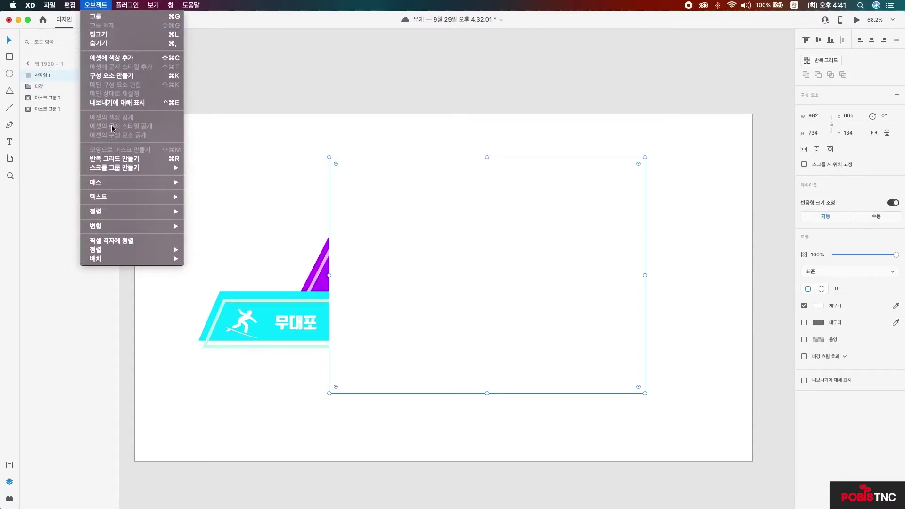
# - Mask the "다각" triangle group with the white rectangle and deselect the result
pyautogui.click(64, 91)
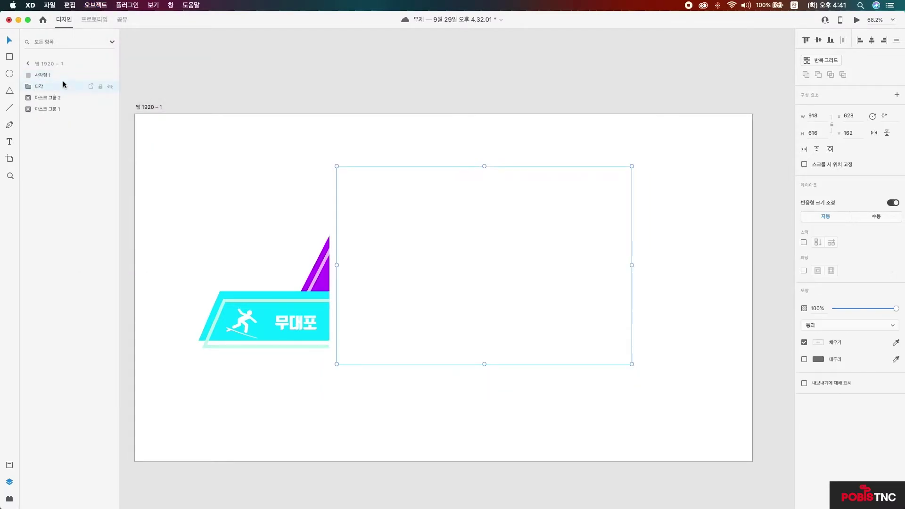
pyautogui.keyDown('shift'); pyautogui.click(63, 87); pyautogui.keyUp('shift')
pyautogui.click(96, 5)
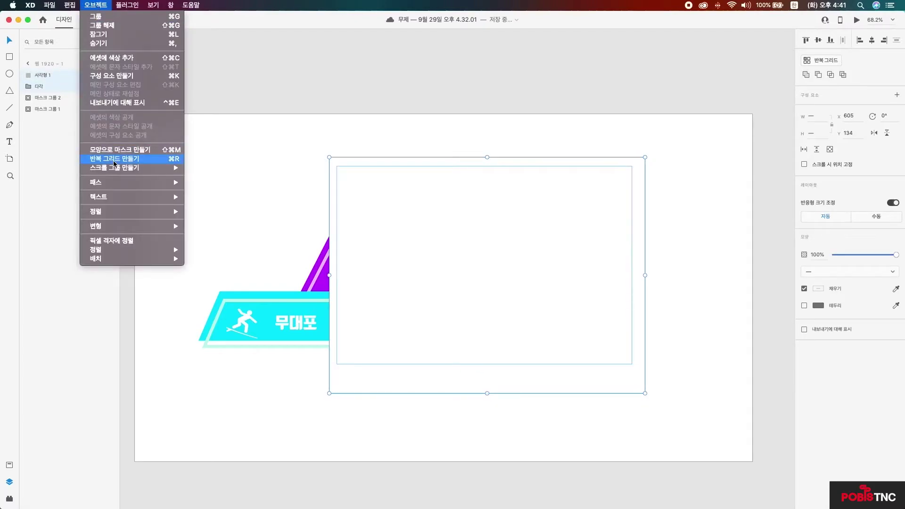
pyautogui.click(115, 150)
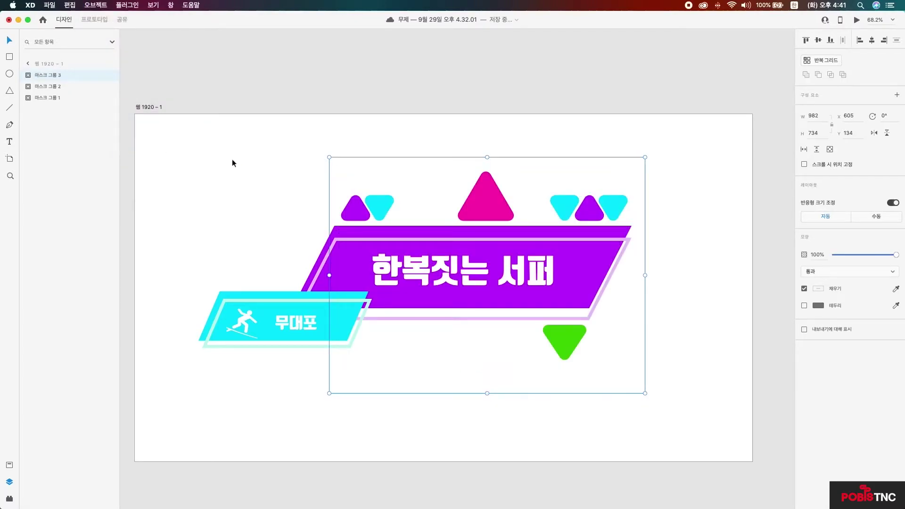
pyautogui.click(231, 160)
pyautogui.scroll(-3, 231, 161)
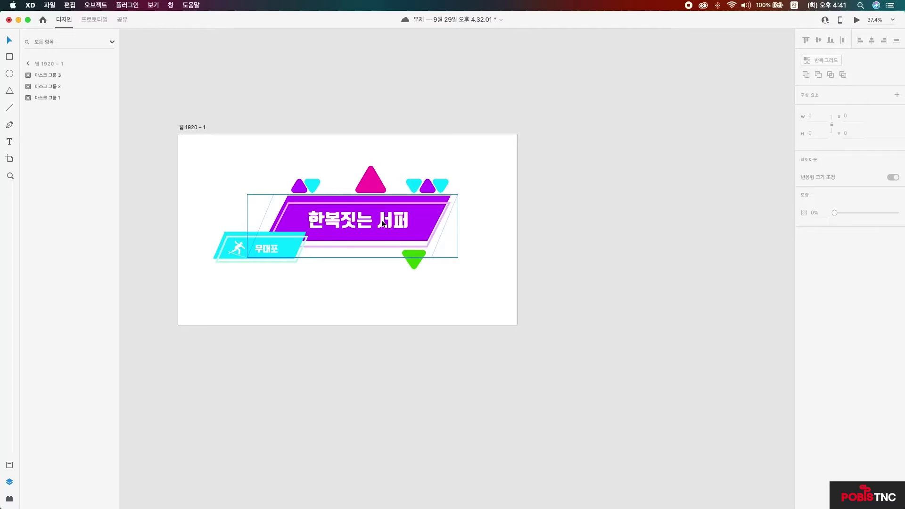
# - Duplicate the "웹 1920 – 1" artboard and place the copy directly below the original at X 0, Y 1363
pyautogui.hscroll(2, 381, 220)
pyautogui.click(172, 126)
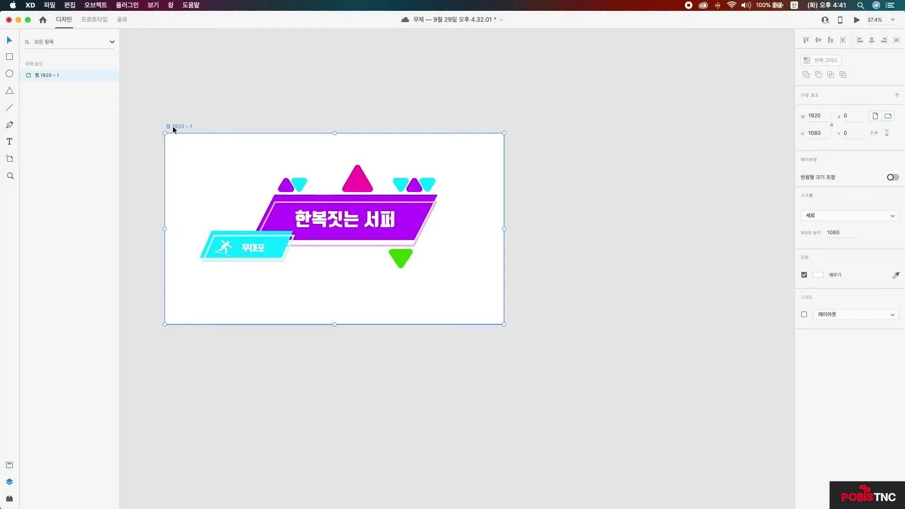
pyautogui.press('super+d')
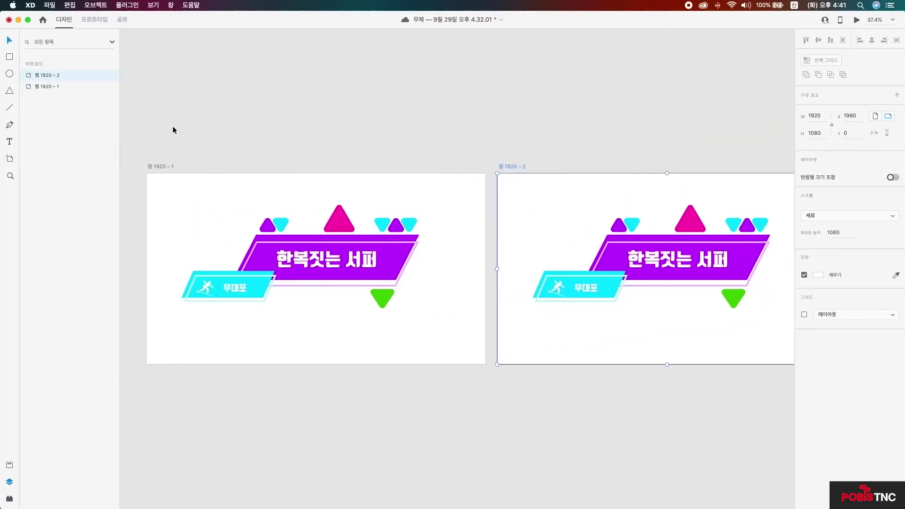
pyautogui.press('super+minus')
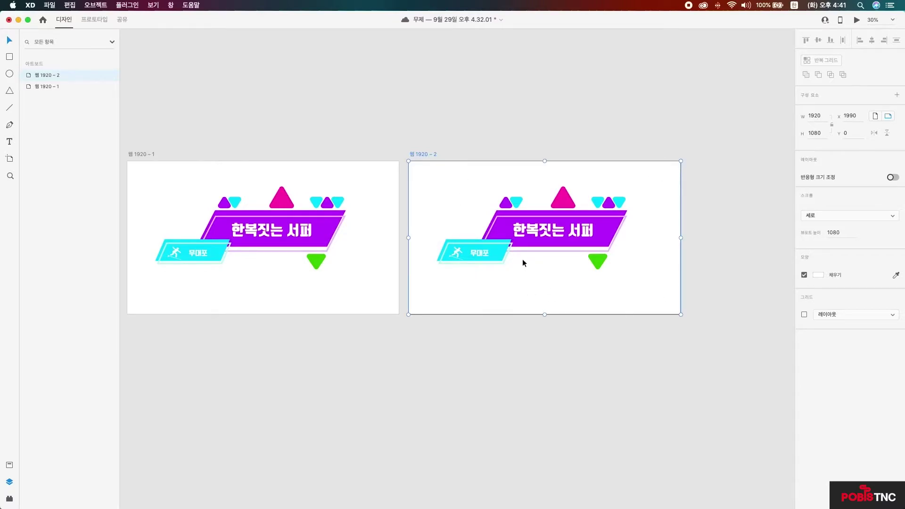
pyautogui.hscroll(1, 522, 260)
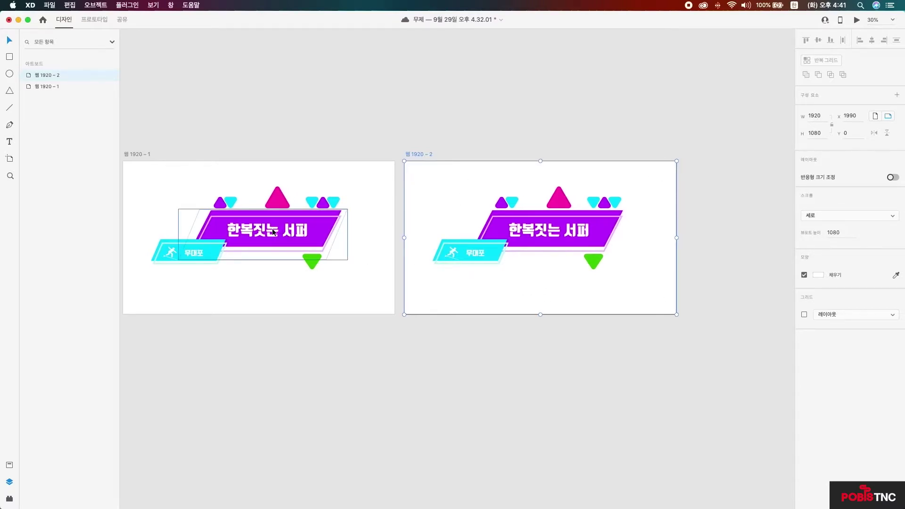
pyautogui.hscroll(-5, 272, 232)
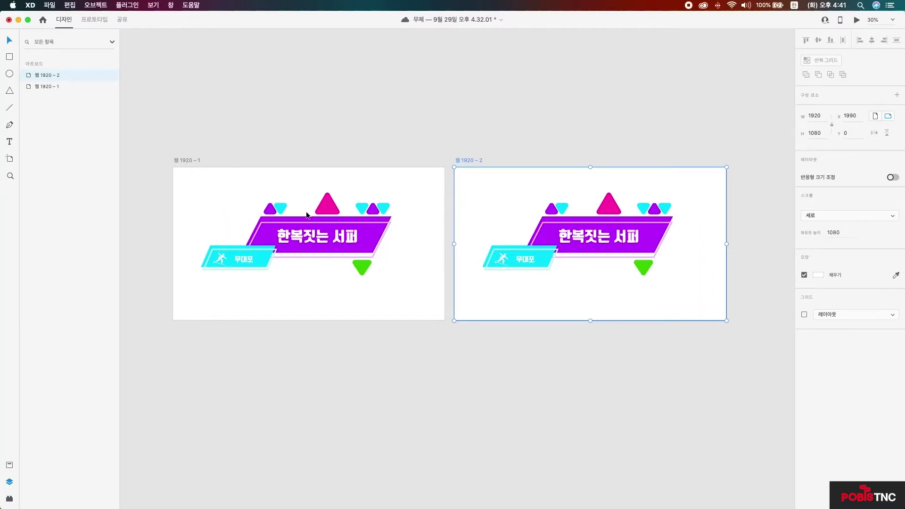
pyautogui.click(273, 226)
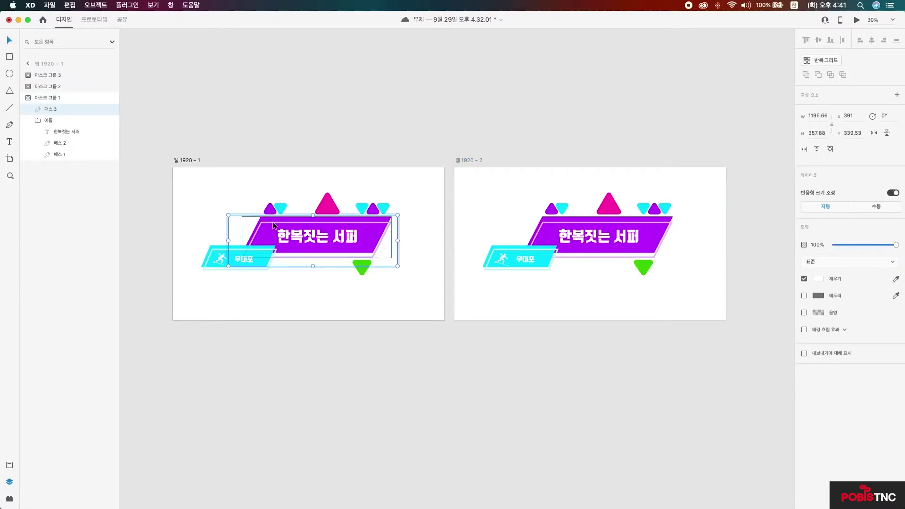
pyautogui.moveTo(462, 160); pyautogui.dragTo(168, 354)
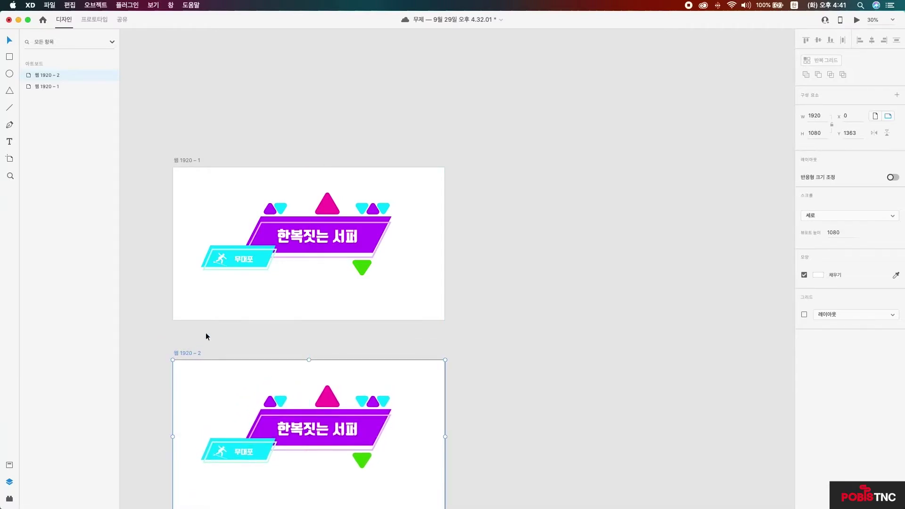
# - On the original artboard, move the purple "이름" group out of its mask, past the artboard's right edge
pyautogui.click(298, 221)
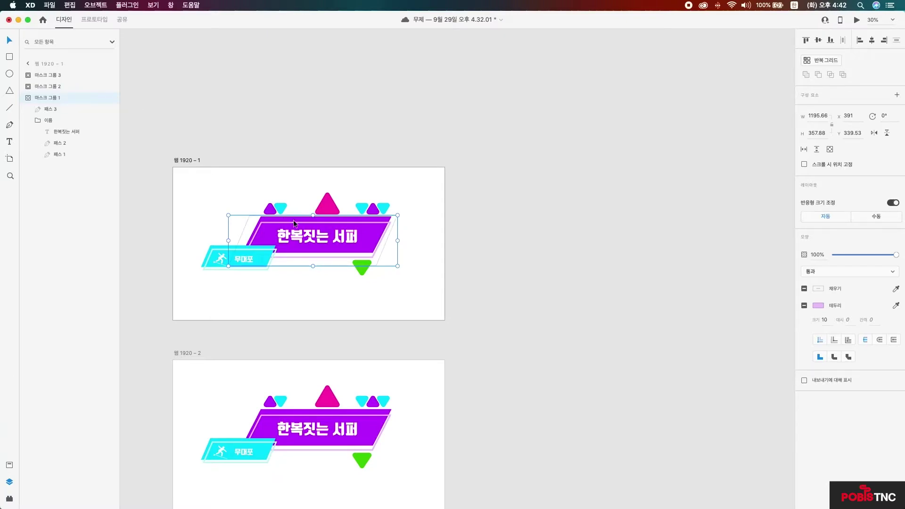
pyautogui.doubleClick(294, 220)
pyautogui.moveTo(293, 220); pyautogui.dragTo(435, 220)
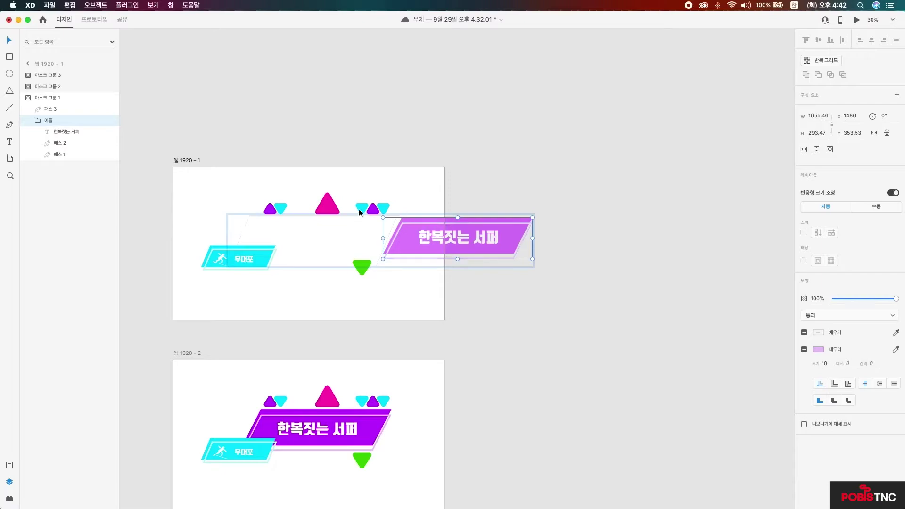
pyautogui.click(503, 225)
pyautogui.moveTo(503, 225)
pyautogui.mouseDown()
pyautogui.moveTo(542, 222)
pyautogui.moveTo(518, 225)
pyautogui.mouseUp()
# - Spread the "이름" group's parts apart, moving its outline beyond the purple shape and the "한복짓는 서퍼" text to about X 3656
pyautogui.doubleClick(503, 225)
pyautogui.click(405, 222)
pyautogui.moveTo(409, 223)
pyautogui.mouseDown()
pyautogui.moveTo(536, 226)
pyautogui.moveTo(561, 218)
pyautogui.mouseUp()
pyautogui.click(466, 237)
pyautogui.moveTo(456, 237); pyautogui.dragTo(744, 235)
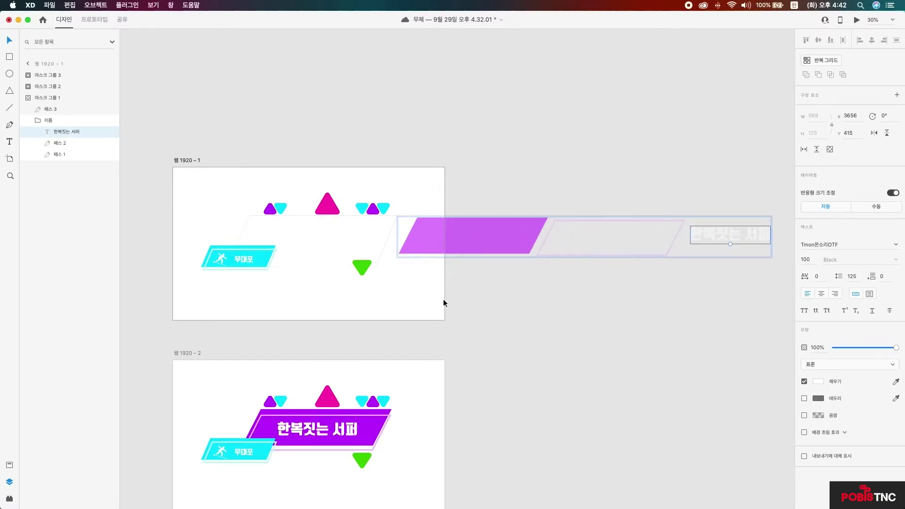
pyautogui.click(242, 256)
pyautogui.hscroll(-3, 245, 257)
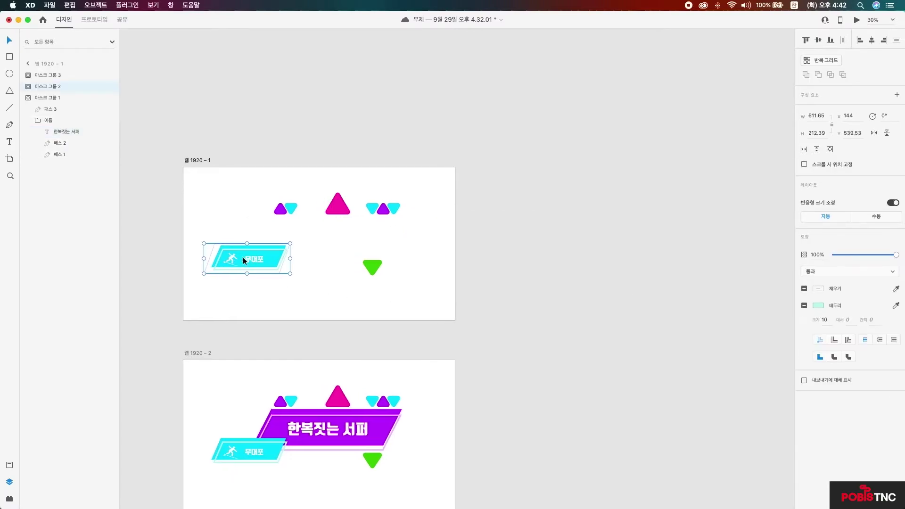
pyautogui.doubleClick(308, 255)
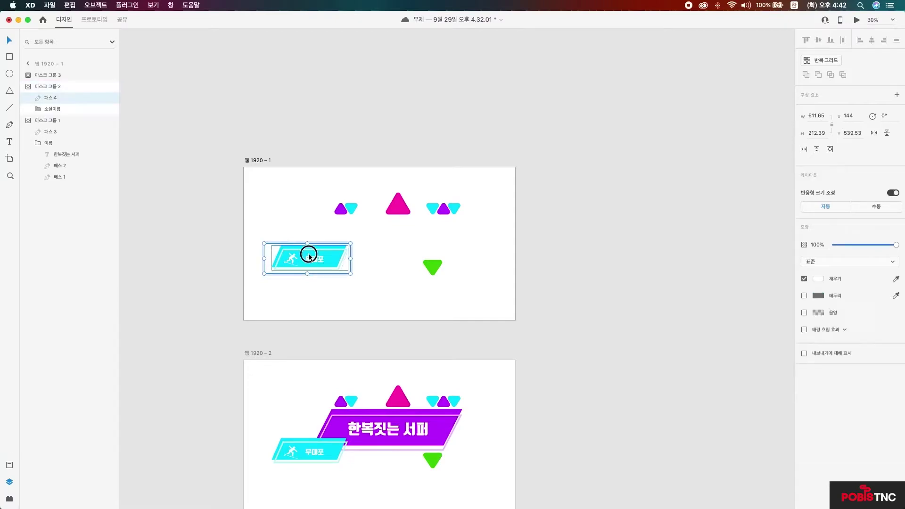
pyautogui.moveTo(328, 256); pyautogui.dragTo(236, 263)
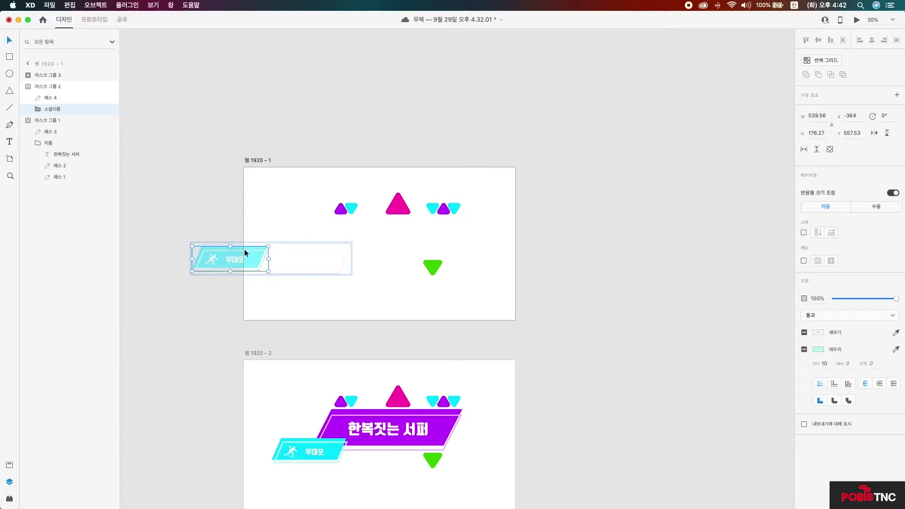
pyautogui.click(259, 270)
pyautogui.click(221, 255)
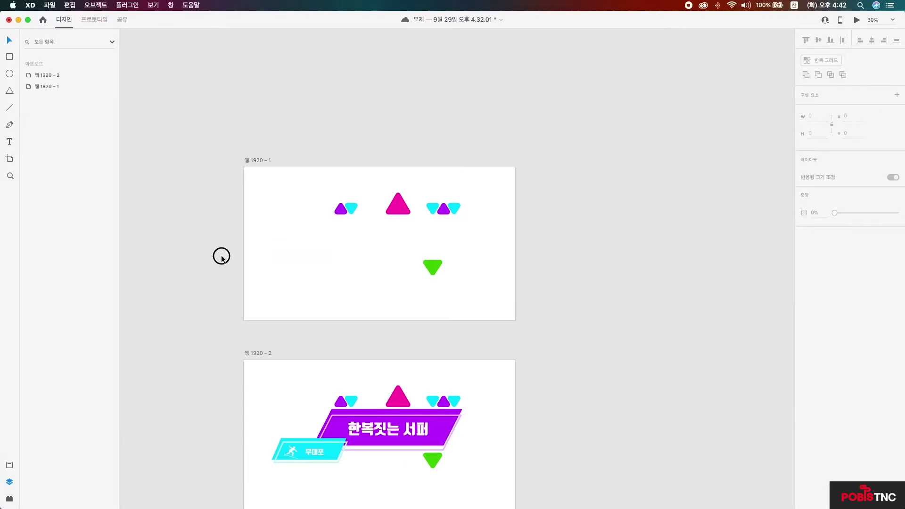
# - Move the "소셜이름" group out of its mask to about X -337, then shift its outline and text farther left and its surfing icon up
pyautogui.doubleClick(291, 270)
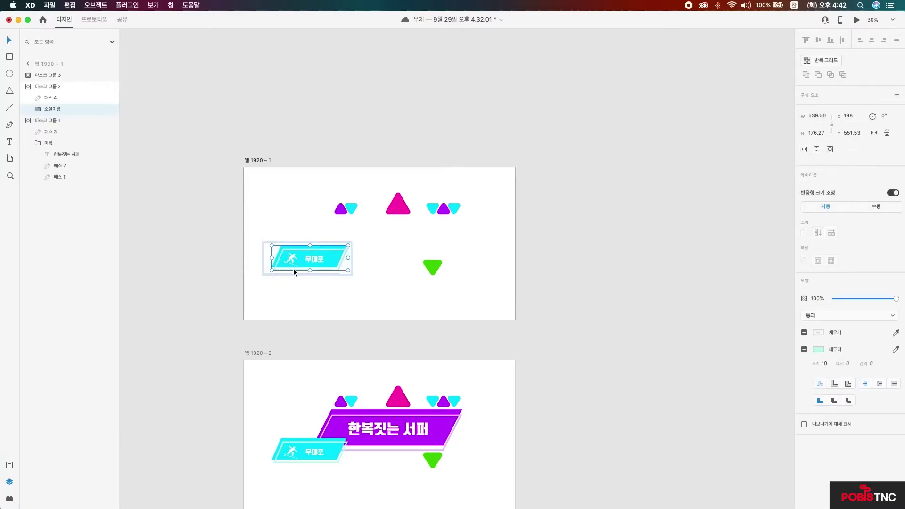
pyautogui.moveTo(290, 264); pyautogui.dragTo(225, 253)
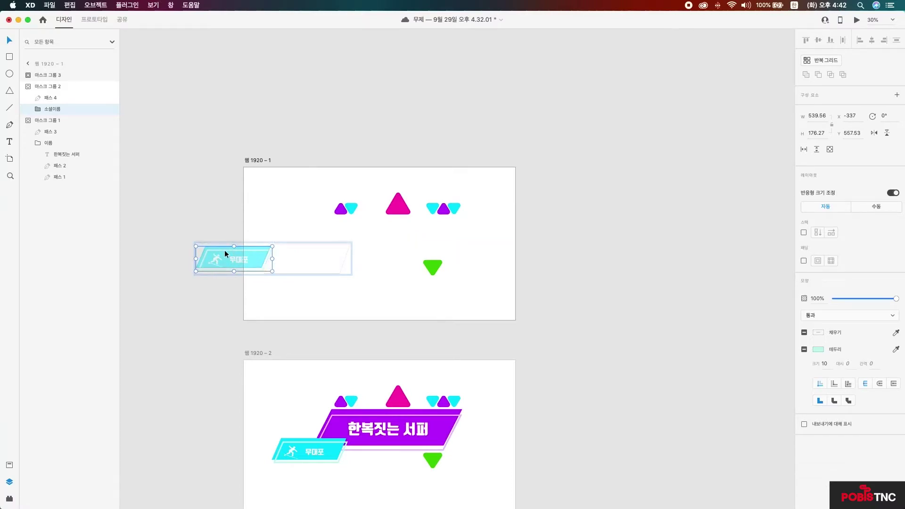
pyautogui.doubleClick(225, 250)
pyautogui.moveTo(226, 250); pyautogui.dragTo(162, 252)
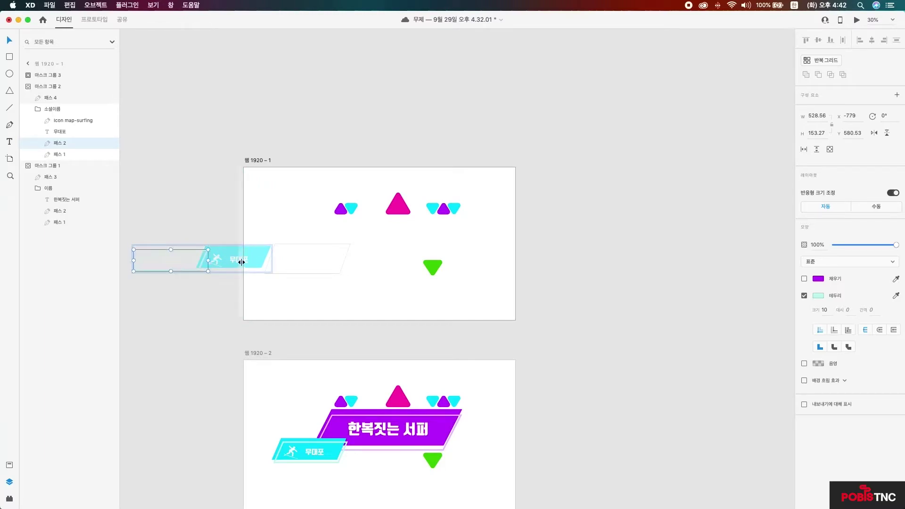
pyautogui.moveTo(237, 262); pyautogui.dragTo(229, 238)
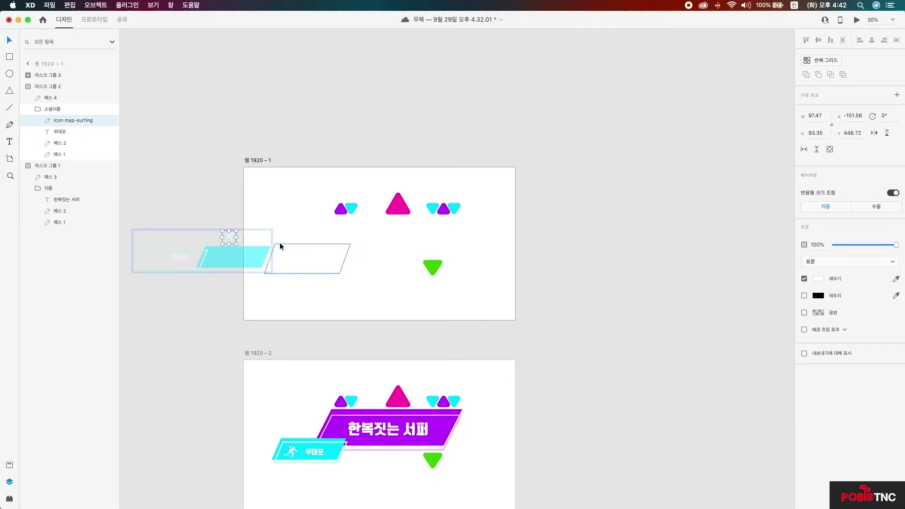
# - Move the "다각" group's six upper triangles above their mask and the green triangle below it to about X 1243, Y 897
pyautogui.click(344, 214)
pyautogui.doubleClick(344, 214)
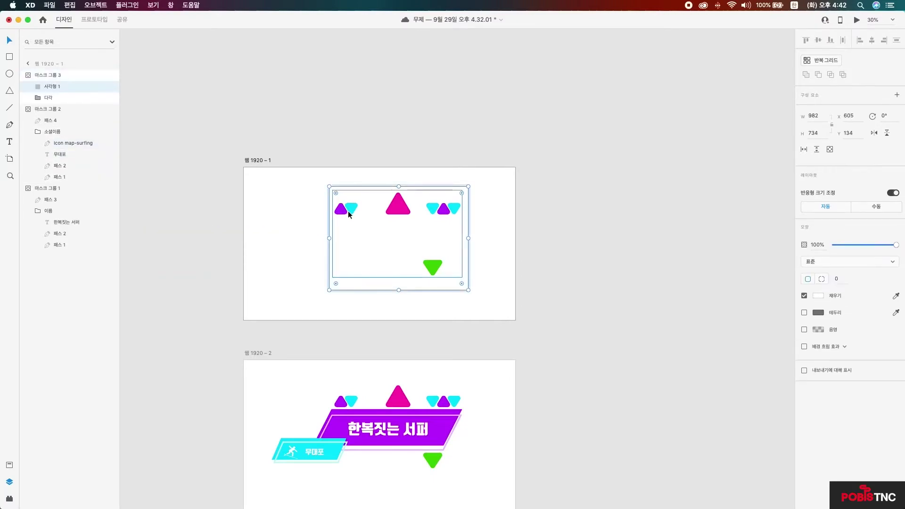
pyautogui.doubleClick(343, 214)
pyautogui.moveTo(344, 214); pyautogui.dragTo(355, 166)
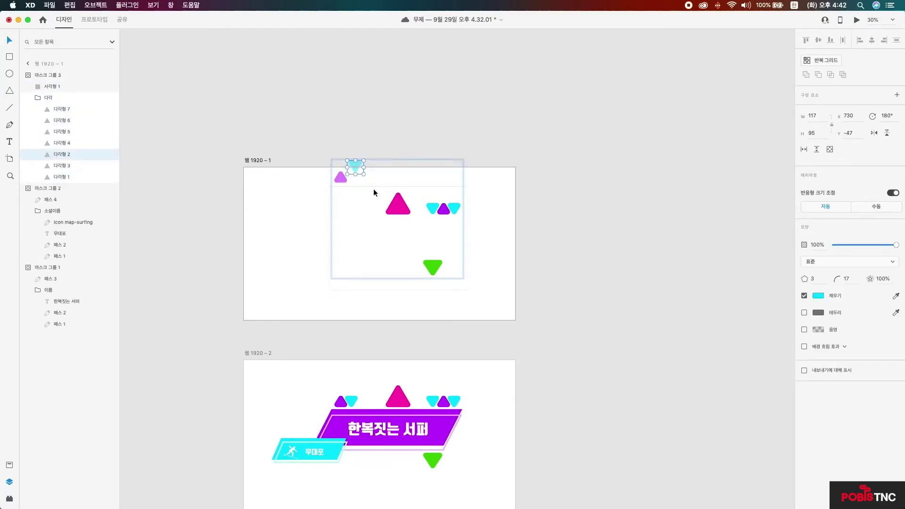
pyautogui.moveTo(398, 204); pyautogui.dragTo(398, 173)
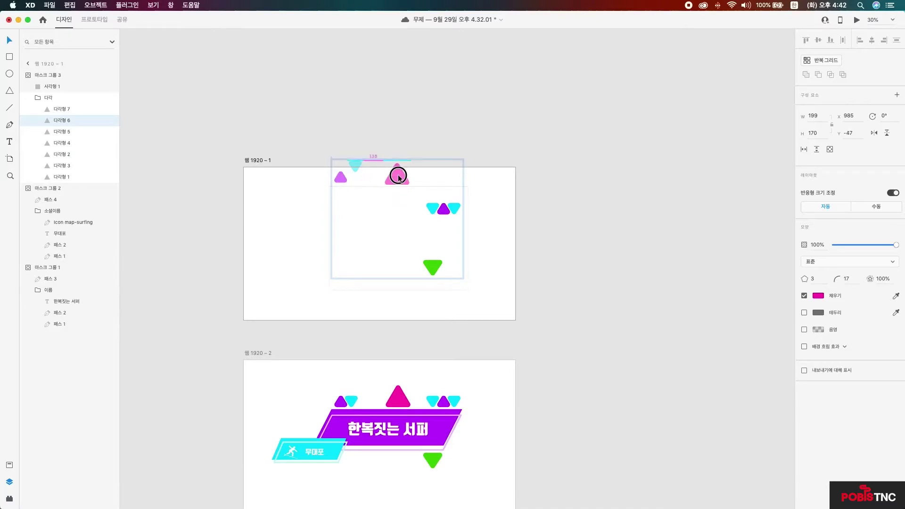
pyautogui.moveTo(433, 208); pyautogui.dragTo(451, 177)
pyautogui.click(454, 208)
pyautogui.moveTo(454, 209); pyautogui.dragTo(467, 175)
pyautogui.moveTo(432, 266); pyautogui.dragTo(432, 301)
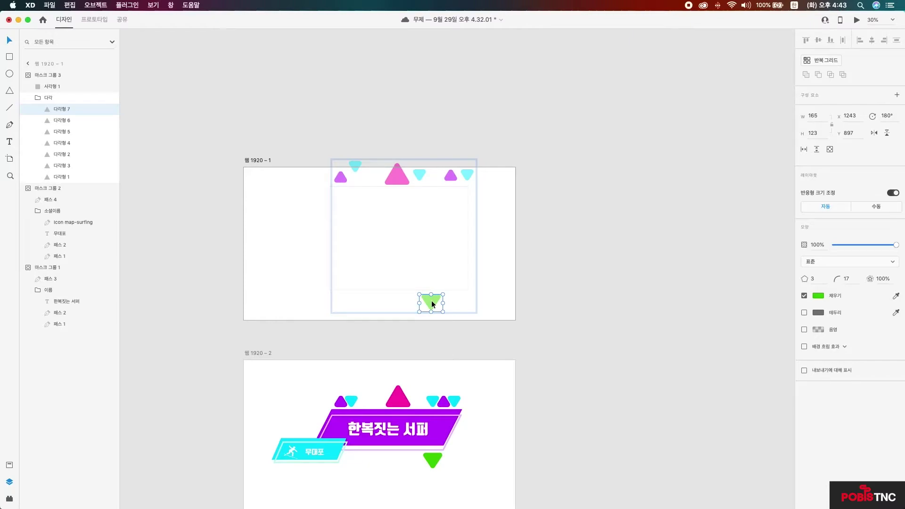
pyautogui.moveTo(432, 301); pyautogui.dragTo(431, 301)
# - Switch to prototype mode and connect the "웹 1920 – 1" artboard to "웹 1920 – 2"
pyautogui.scroll(-3, 275, 180)
pyautogui.hscroll(1, 275, 180)
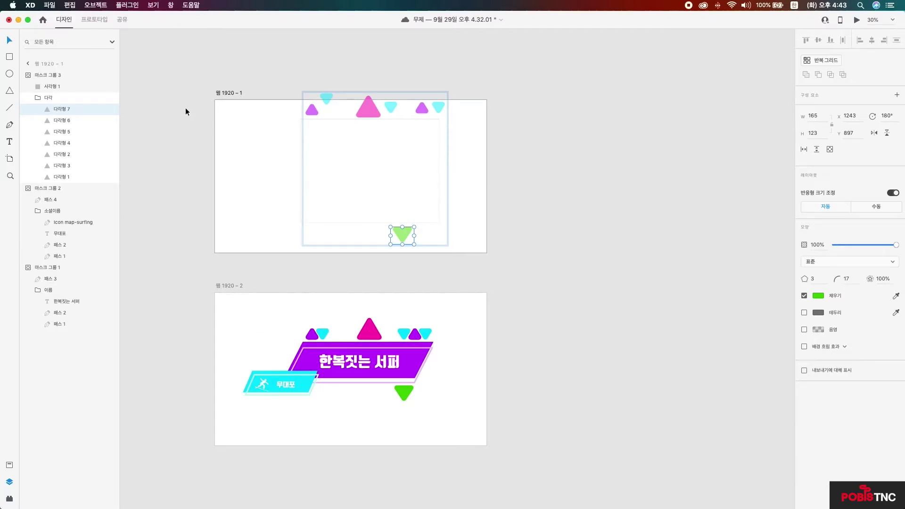
pyautogui.click(96, 21)
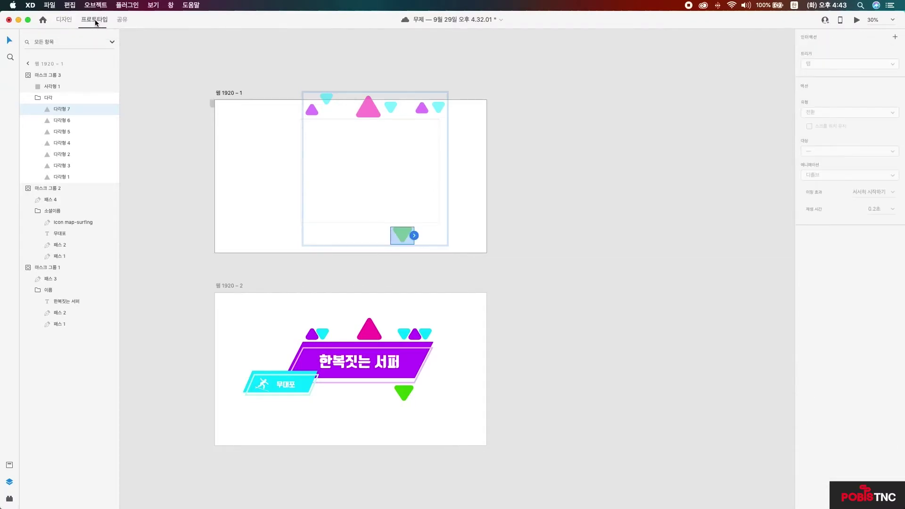
pyautogui.click(540, 140)
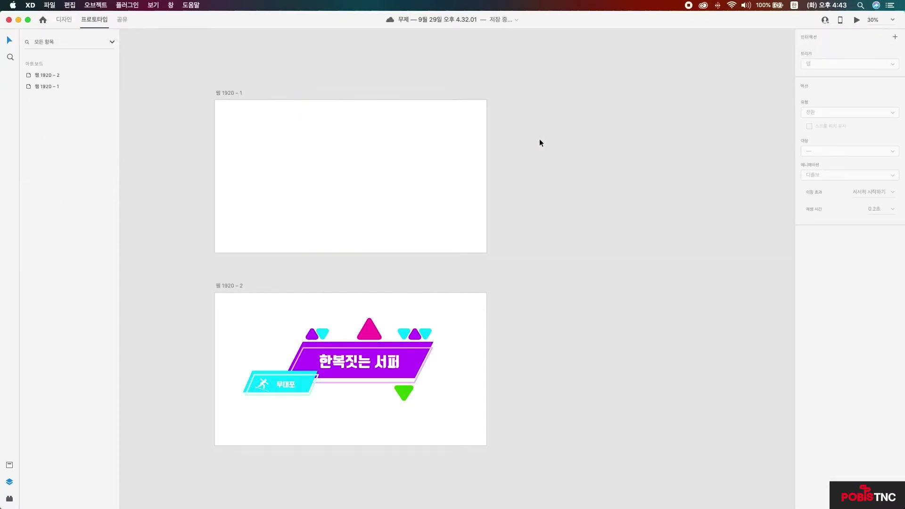
pyautogui.click(228, 93)
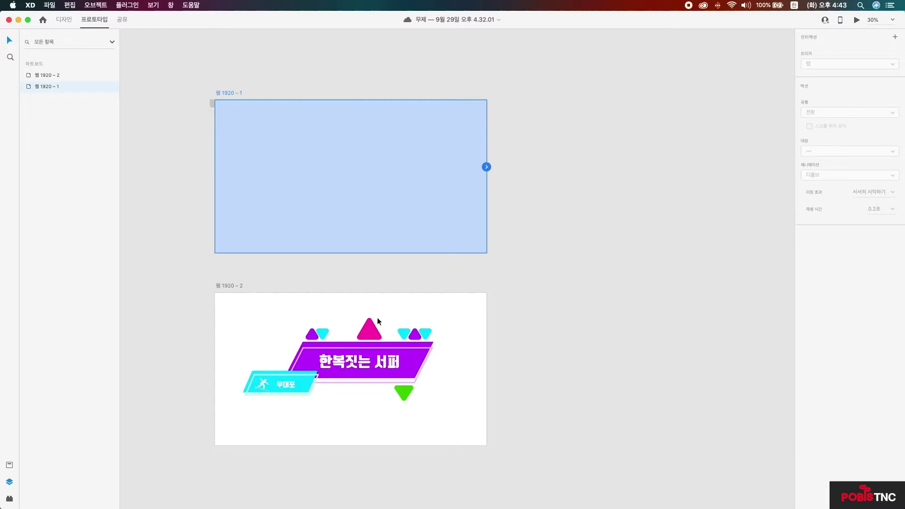
pyautogui.moveTo(487, 167); pyautogui.dragTo(353, 302)
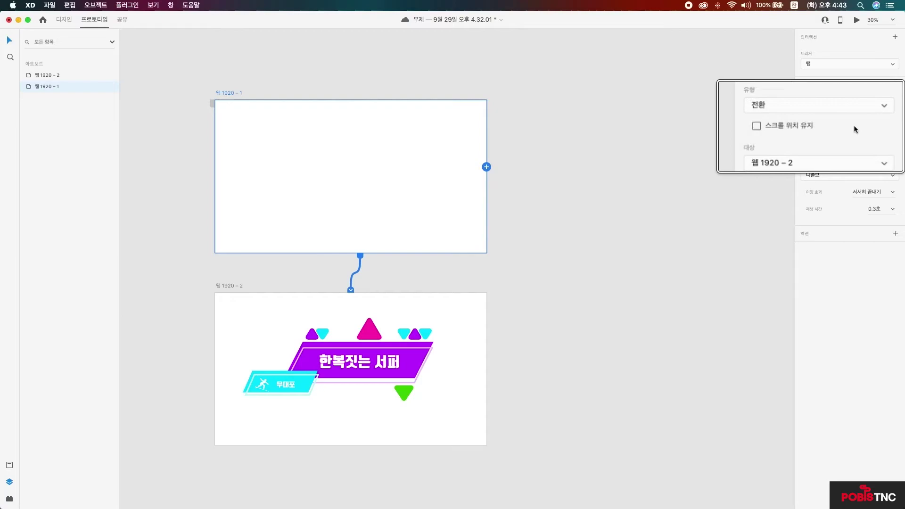
# - Set the interaction's trigger to 시간 (time) with a delay of 0.5 seconds
pyautogui.click(887, 68)
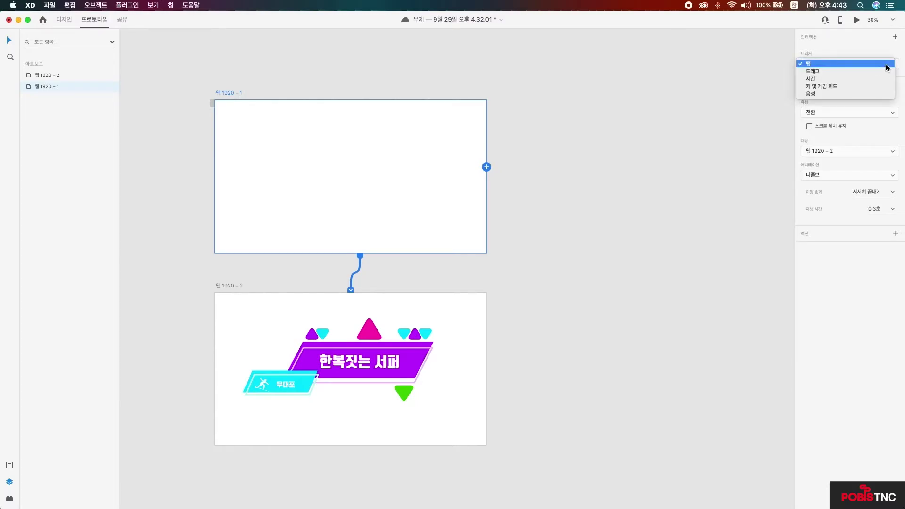
pyautogui.click(834, 78)
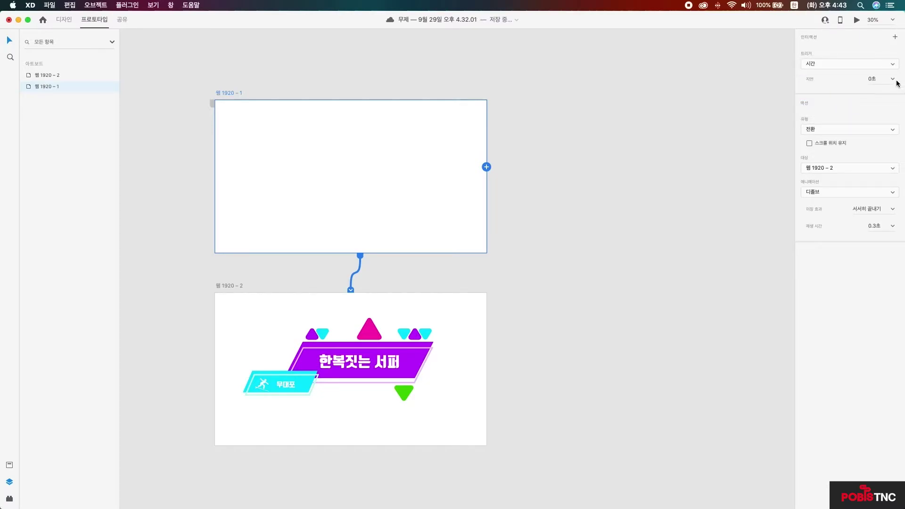
pyautogui.click(896, 81)
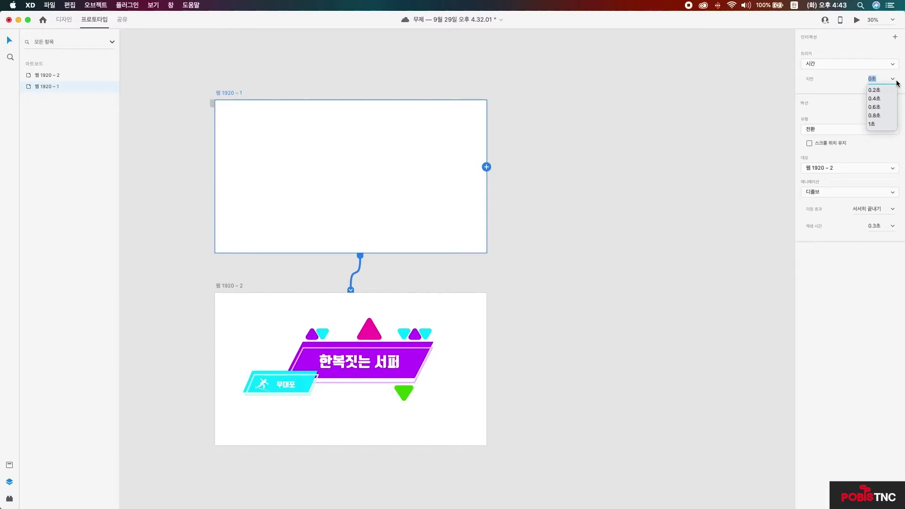
pyautogui.write('0.6')
pyautogui.write('5')
pyautogui.press('Return')
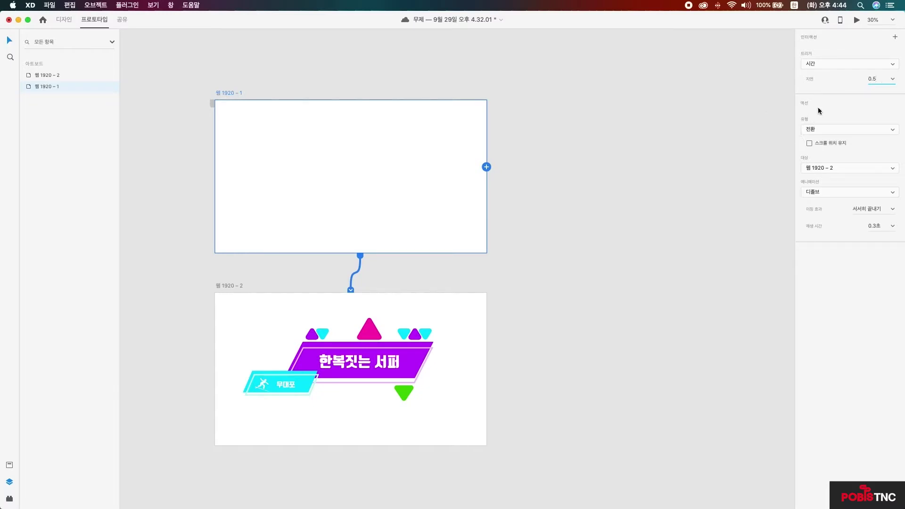
# - Set the action type to 자동 애니메이트 (auto-animate) and its easing to 와인드업 (wind up)
pyautogui.click(879, 134)
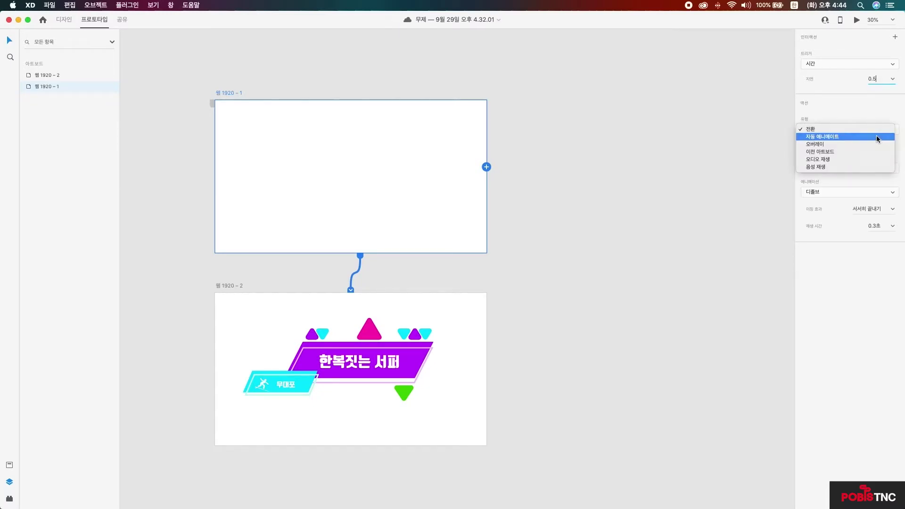
pyautogui.click(876, 135)
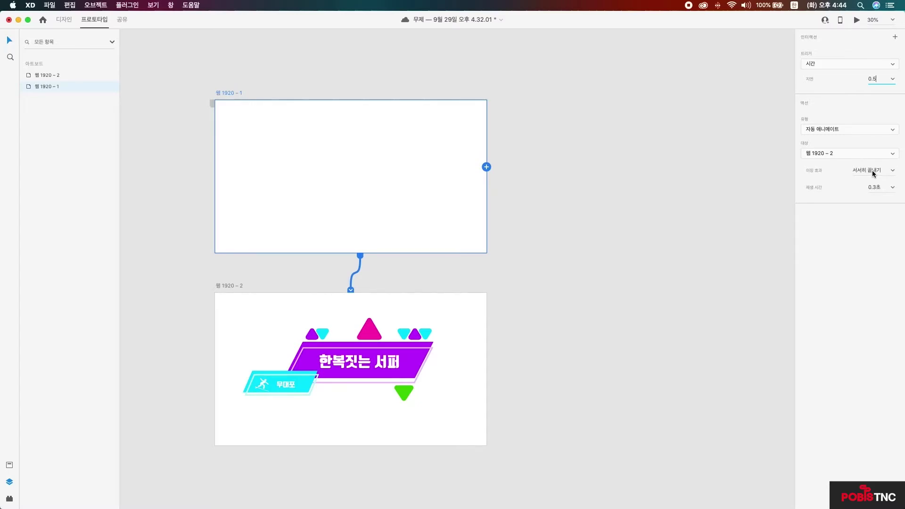
pyautogui.click(891, 172)
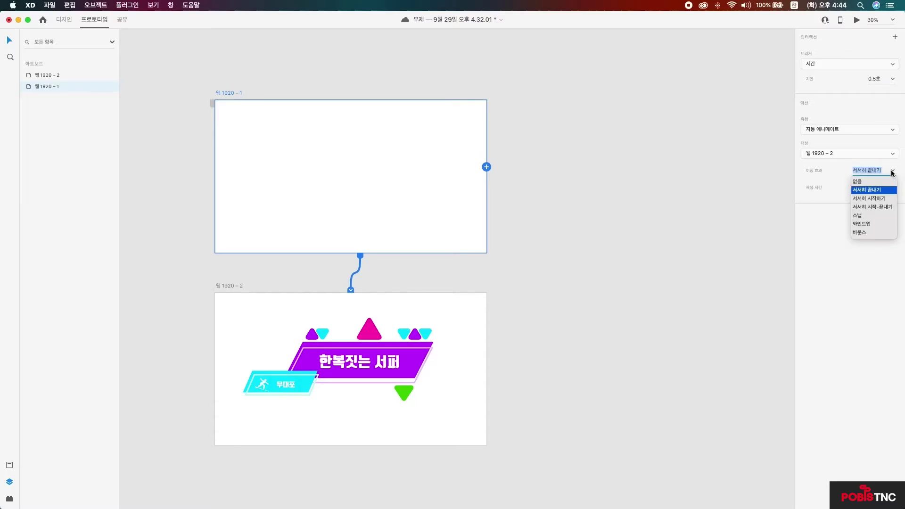
pyautogui.click(861, 225)
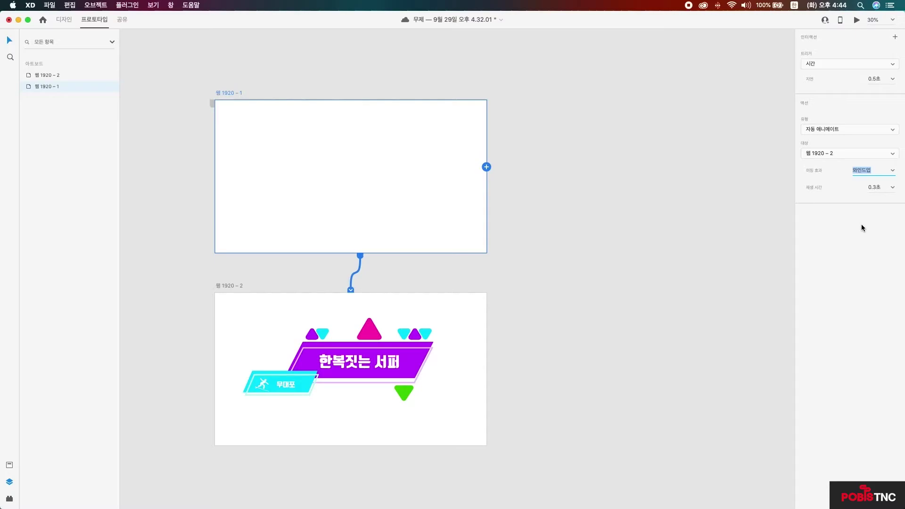
# - Set the "웹 1920 – 1" artboard as the starting screen of the prototype flow
pyautogui.click(893, 188)
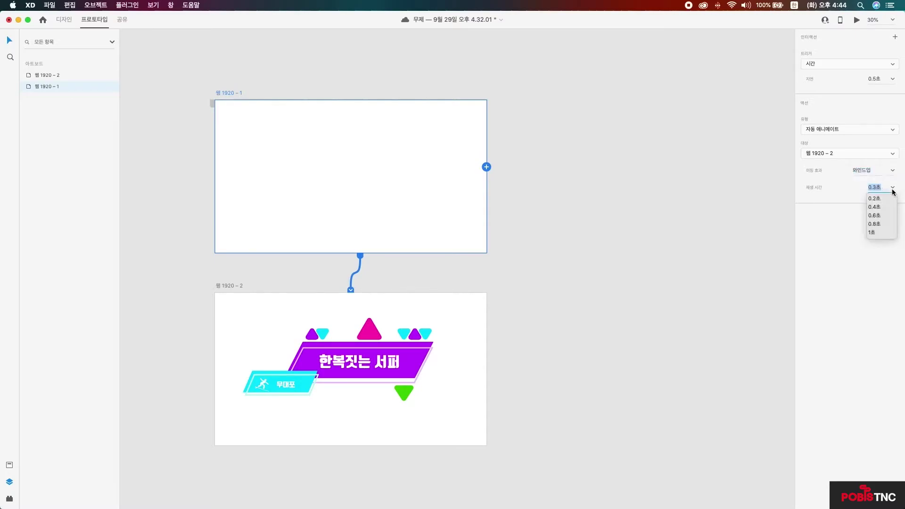
pyautogui.click(850, 203)
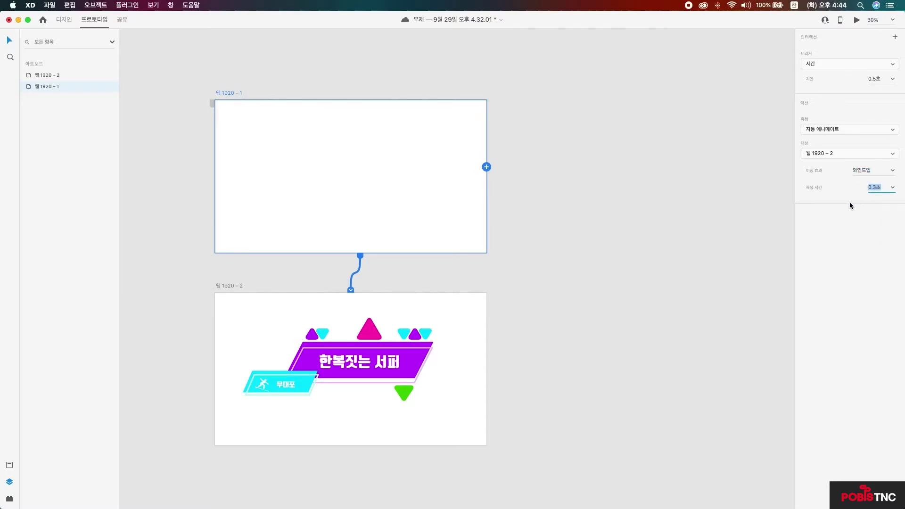
pyautogui.click(226, 91)
pyautogui.click(212, 104)
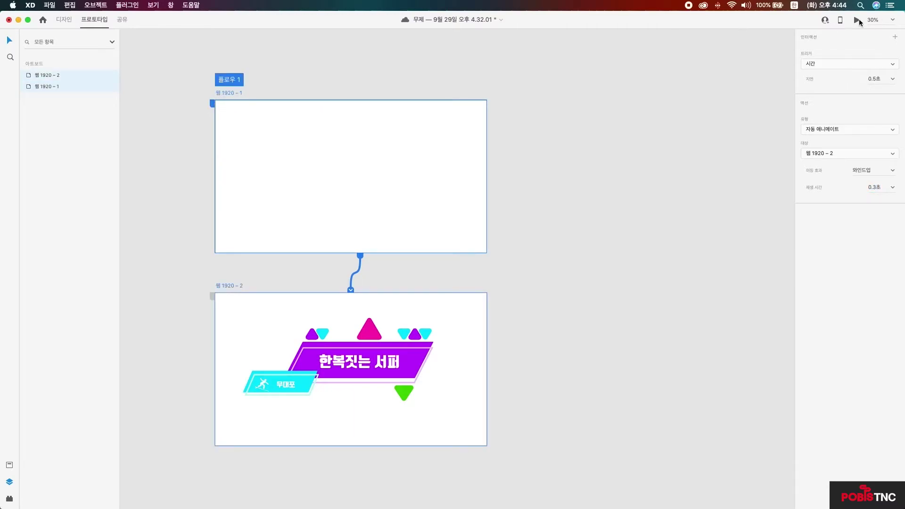
# - Preview the auto-animated transition from "웹 1920 – 1" to "웹 1920 – 2", and close the preview
pyautogui.click(858, 20)
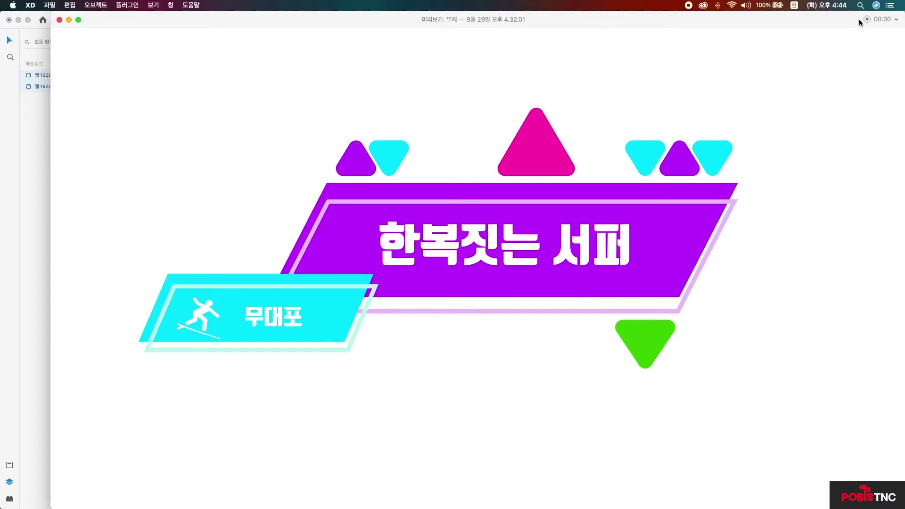
pyautogui.moveTo(815, 19); pyautogui.dragTo(782, 18)
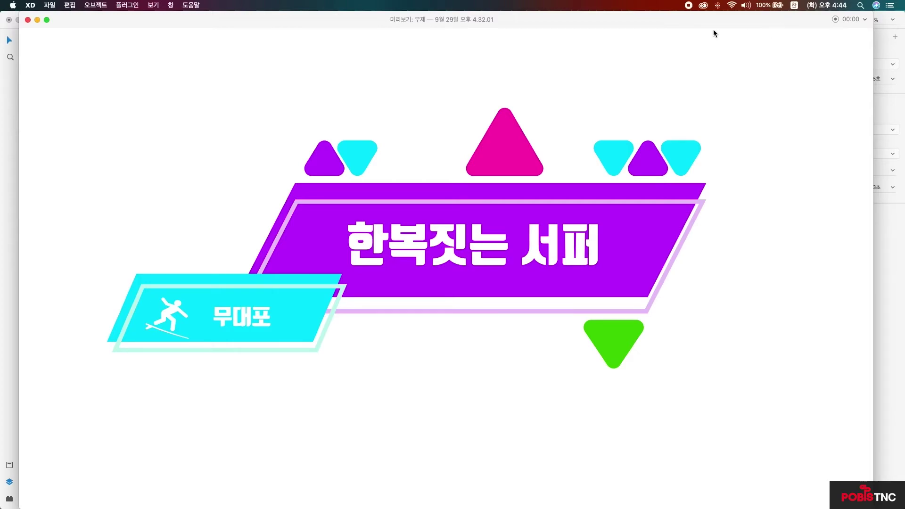
pyautogui.click(28, 20)
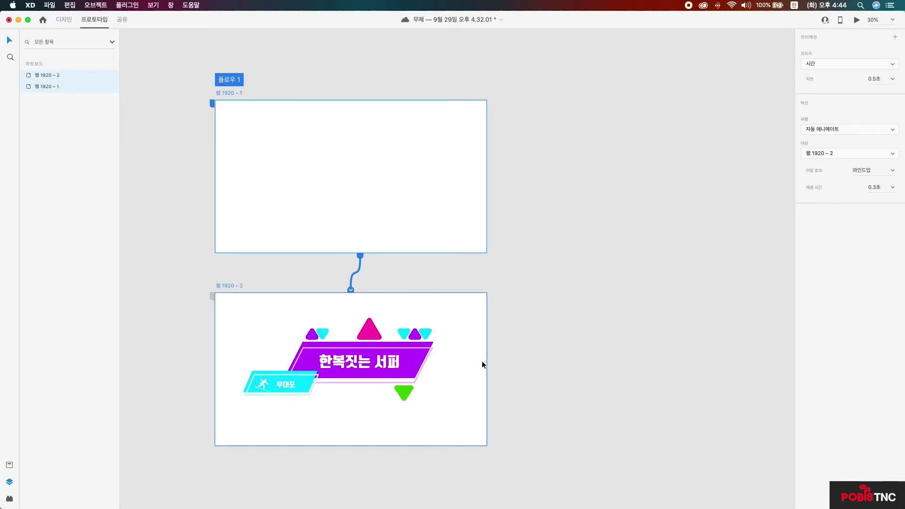
# - Connect the "웹 1920 – 2" artboard back to "웹 1920 – 1" and preview the looping animation
pyautogui.click(261, 282)
pyautogui.click(240, 287)
pyautogui.moveTo(487, 359); pyautogui.dragTo(451, 117)
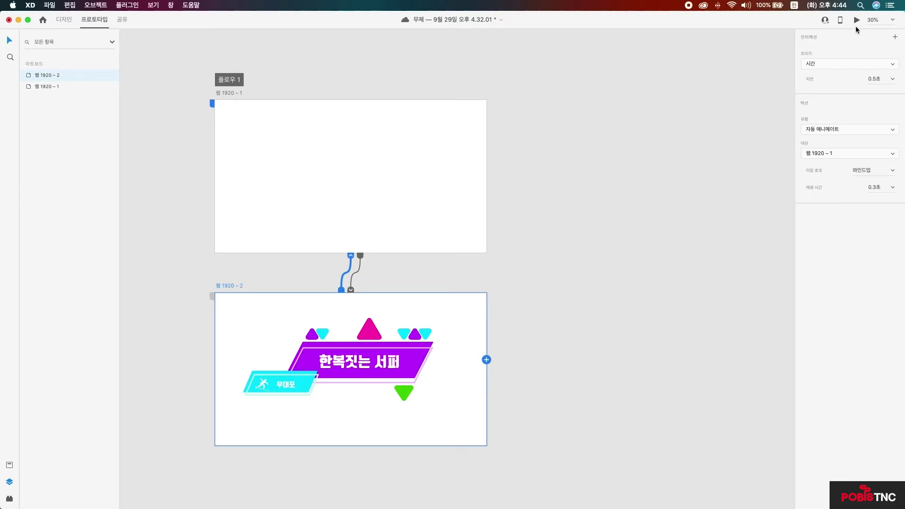
pyautogui.click(857, 20)
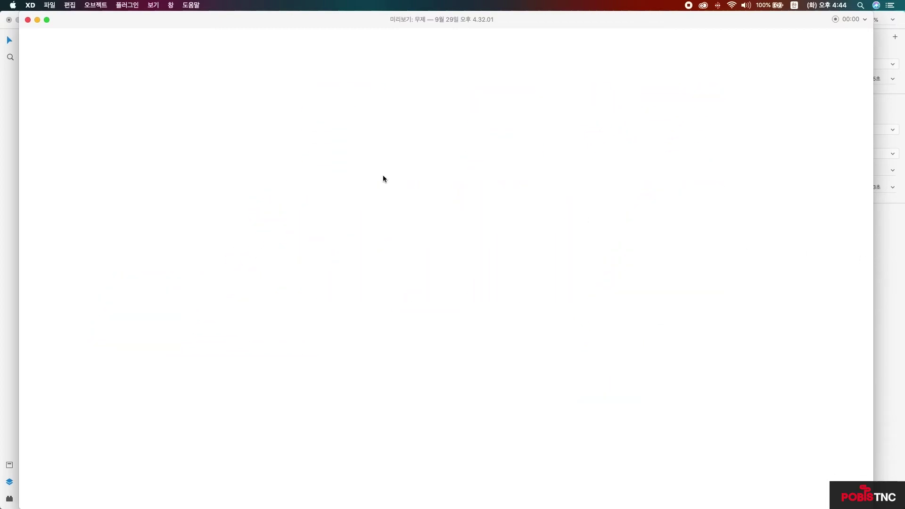
pyautogui.click(26, 20)
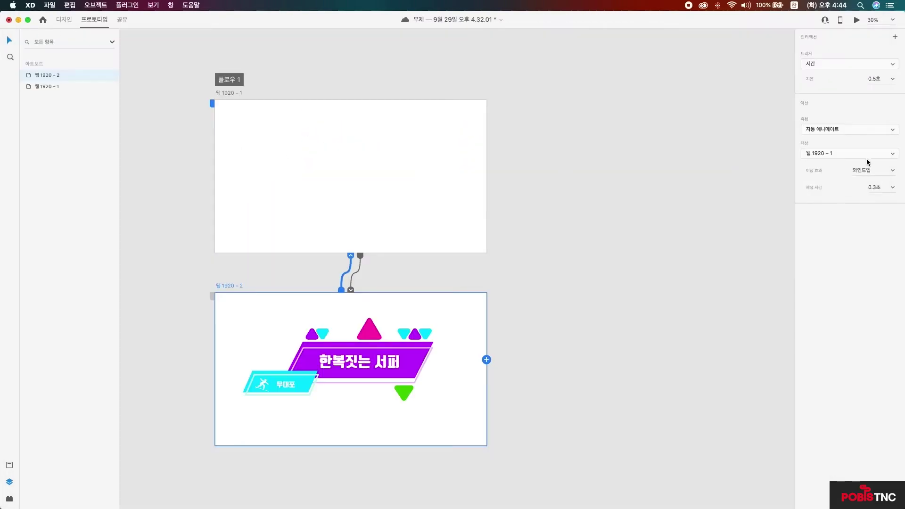
# - Set the return interaction's delay to 0.6초 (seconds) and its duration to 1초, and preview the loop
pyautogui.click(883, 80)
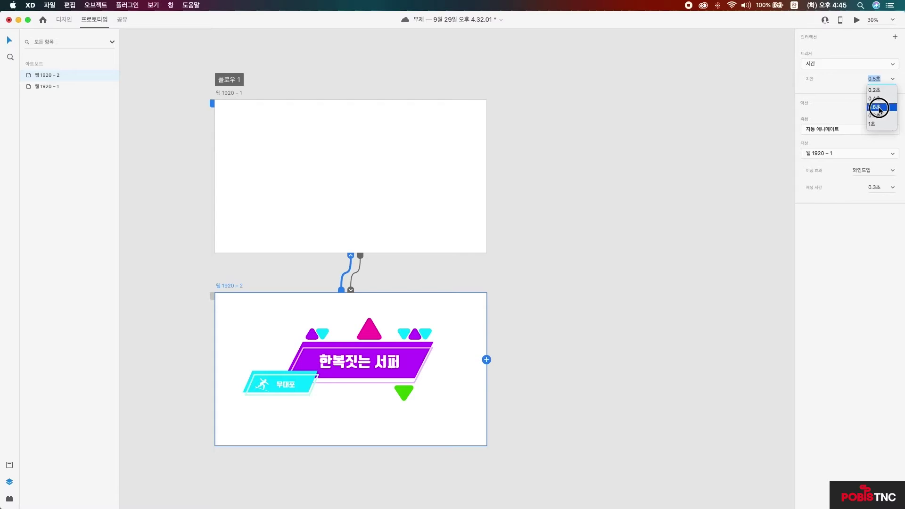
pyautogui.click(879, 107)
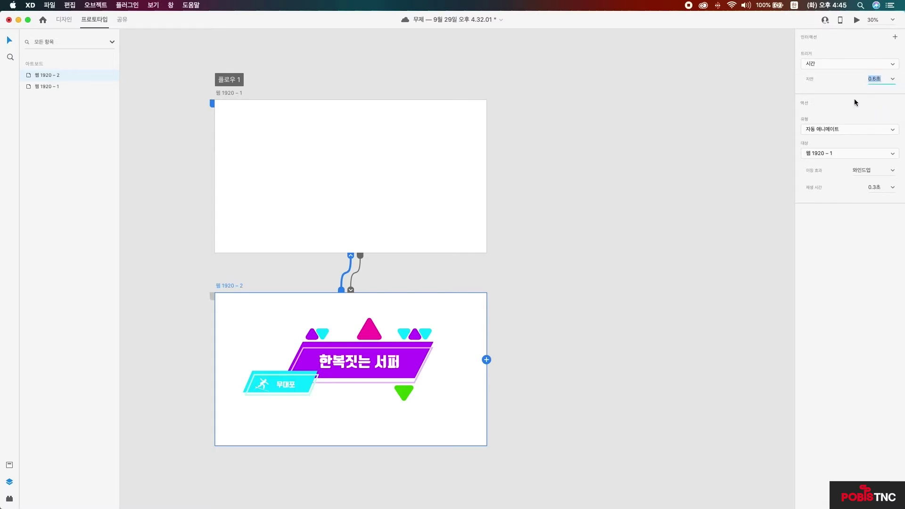
pyautogui.click(892, 188)
pyautogui.click(876, 237)
pyautogui.click(857, 19)
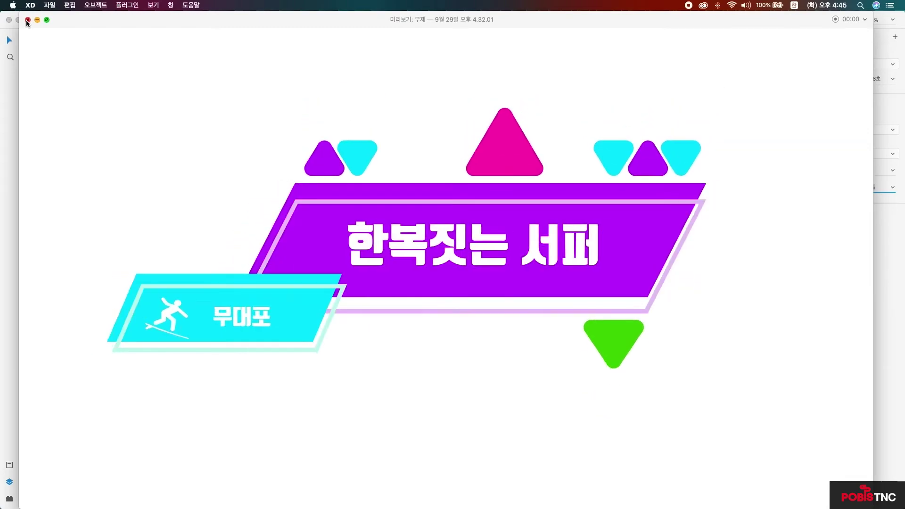
pyautogui.click(27, 21)
# - Edit the return interaction's duration again and preview the animation from the "웹 1920 – 1" artboard
pyautogui.click(875, 188)
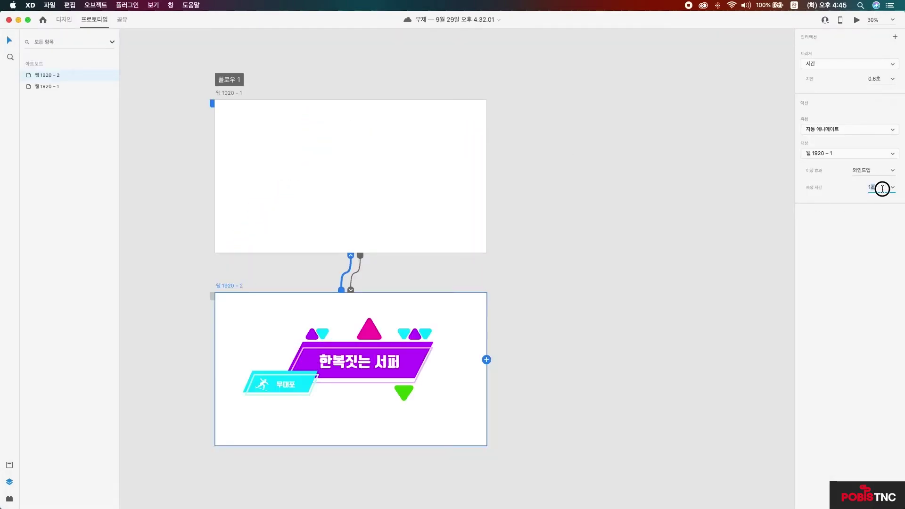
pyautogui.write('1.')
pyautogui.click(750, 156)
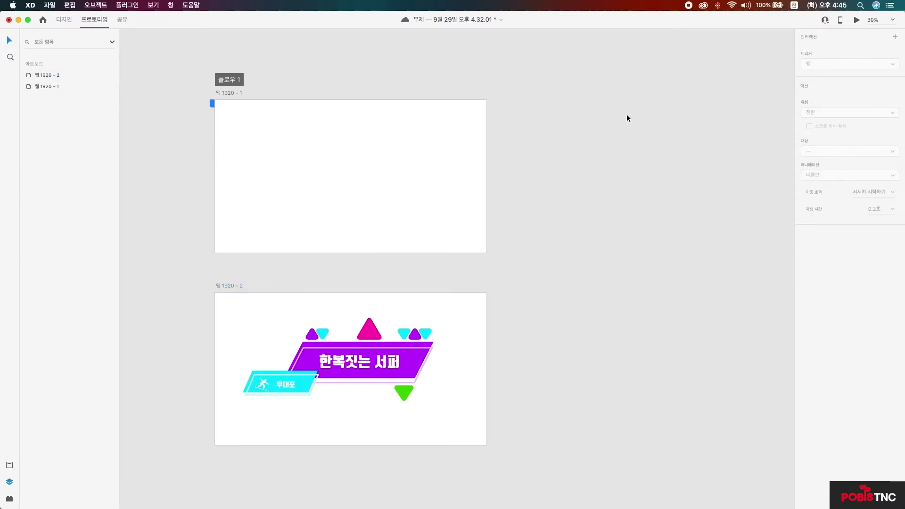
pyautogui.click(221, 92)
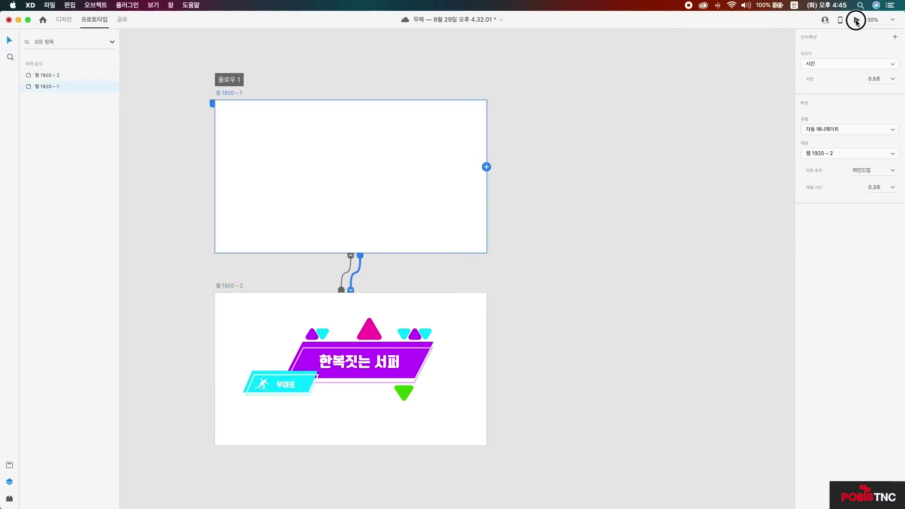
pyautogui.click(857, 21)
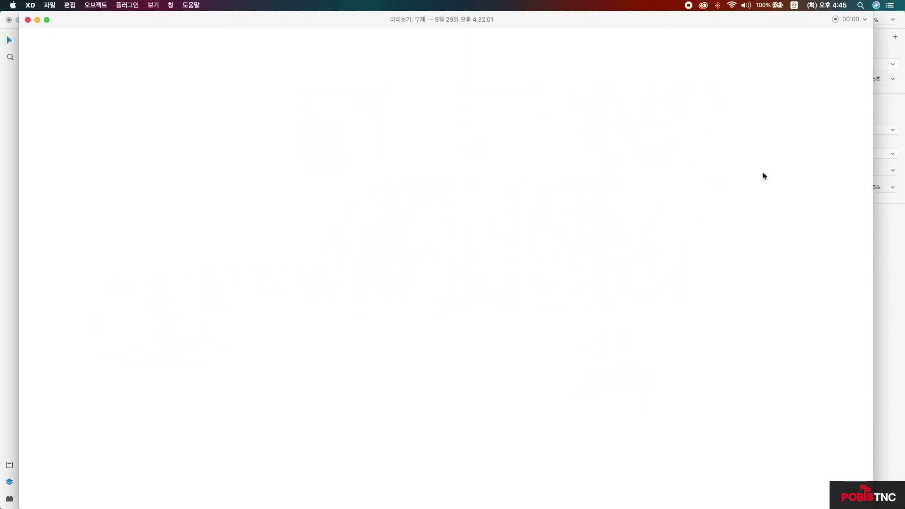
pyautogui.click(28, 19)
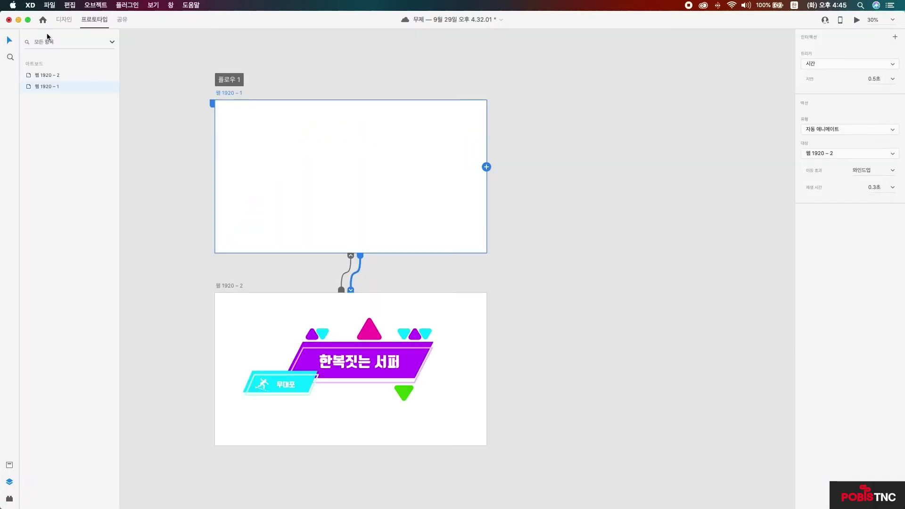
# - Return to design mode and save the document
pyautogui.click(154, 201)
pyautogui.click(64, 22)
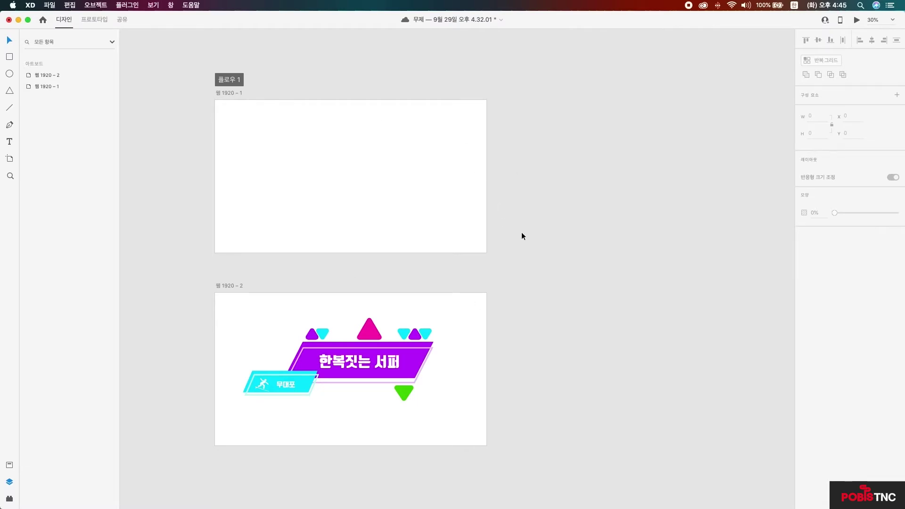
pyautogui.hscroll(-2, 521, 232)
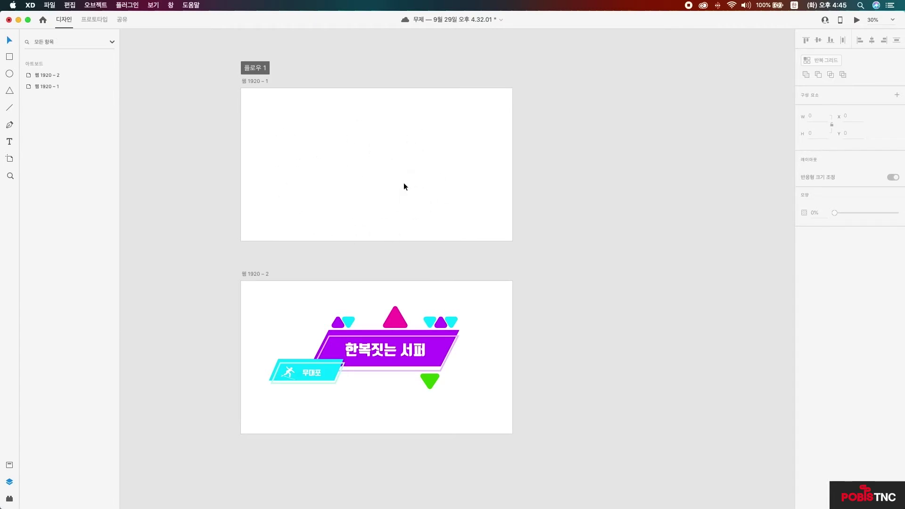
pyautogui.press('super+s')
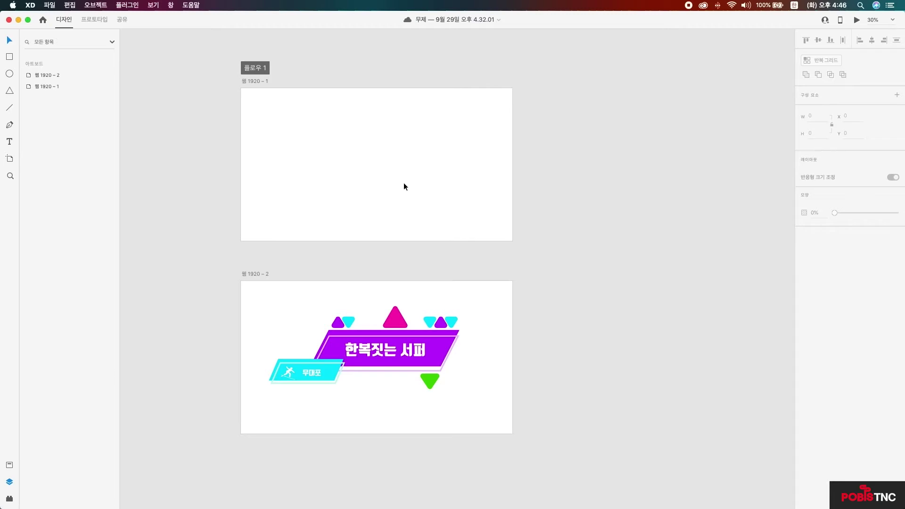
# - Fill the "웹 1920 – 1" artboard background with a bright chroma-key green
pyautogui.click(254, 81)
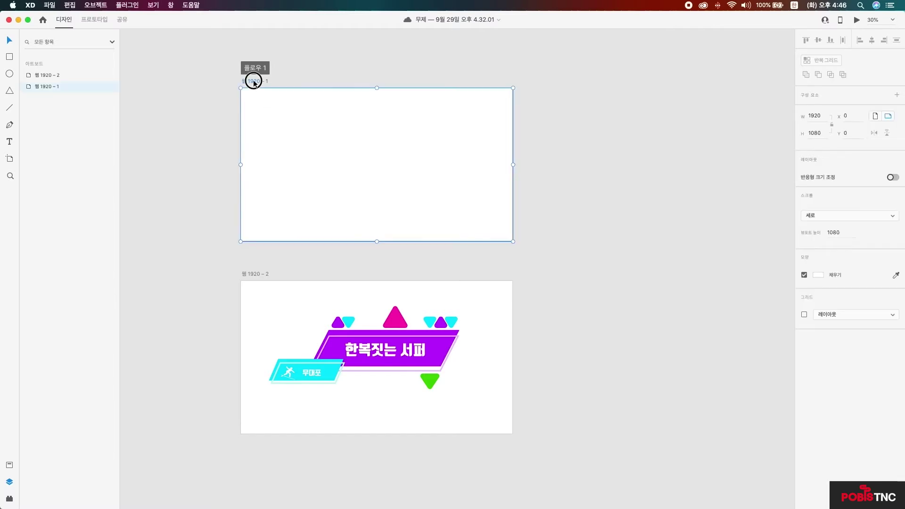
pyautogui.click(819, 275)
pyautogui.click(791, 277)
pyautogui.moveTo(778, 230)
pyautogui.mouseDown()
pyautogui.moveTo(782, 223)
pyautogui.moveTo(783, 246)
pyautogui.moveTo(779, 239)
pyautogui.mouseUp()
pyautogui.click(659, 270)
# - Fill the "웹 1920 – 2" artboard background with the green sampled from "웹 1920 – 1"
pyautogui.click(262, 275)
pyautogui.click(824, 274)
pyautogui.click(895, 275)
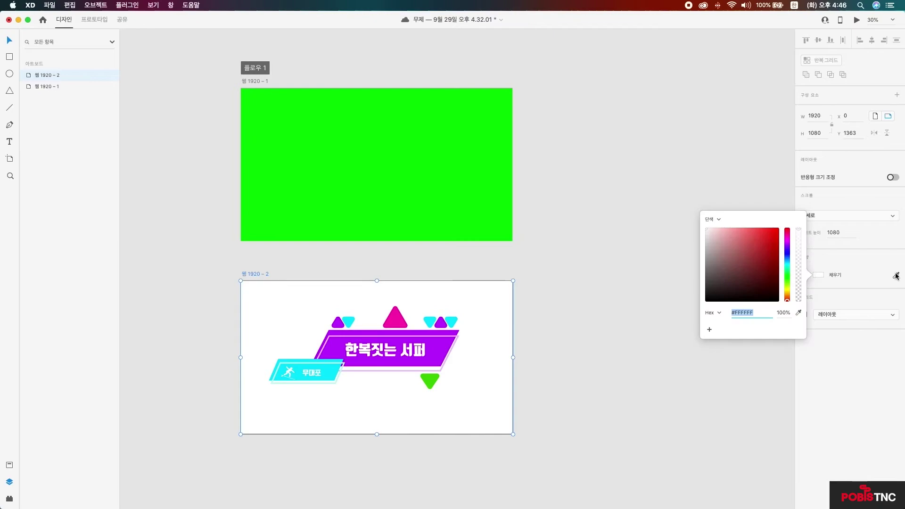
pyautogui.click(481, 178)
pyautogui.click(609, 289)
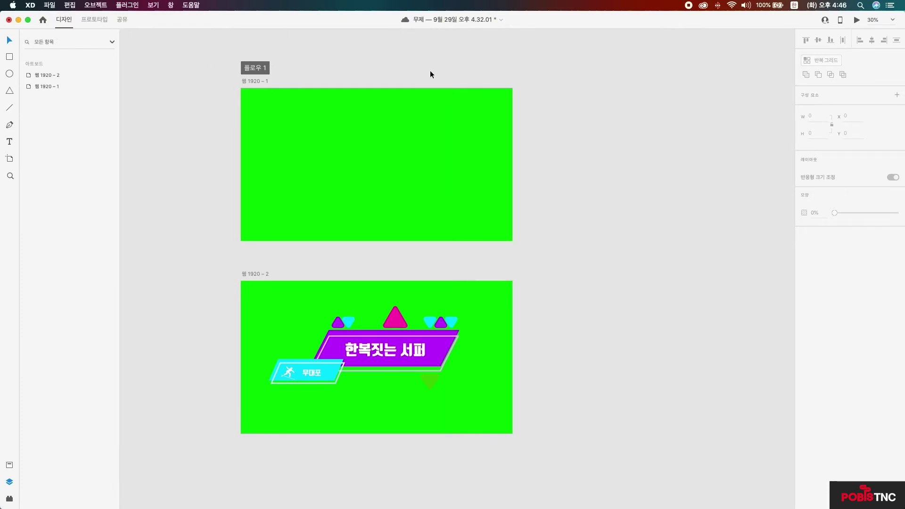
# - Save the document as a local file named "무비타이틀" in the Adobe XD folder's "09_XD응용 프로토타입" subfolder
pyautogui.click(50, 5)
pyautogui.click(88, 114)
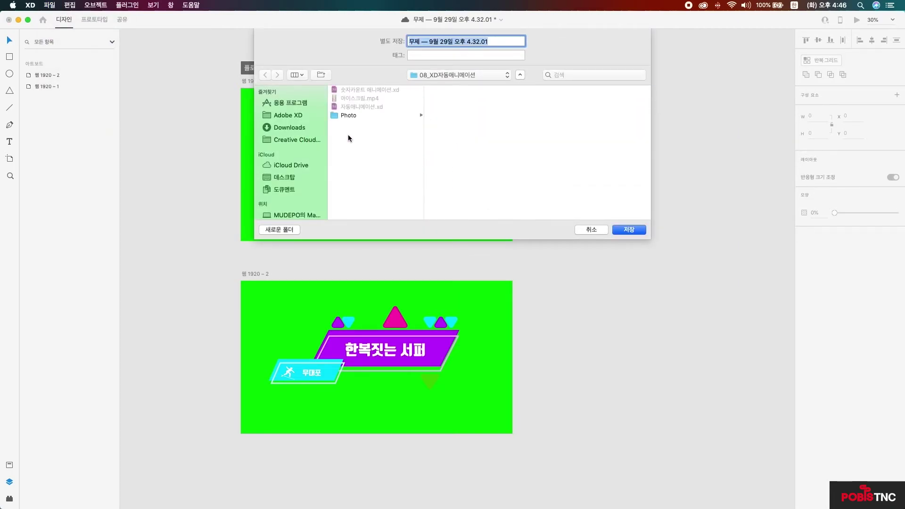
pyautogui.click(443, 78)
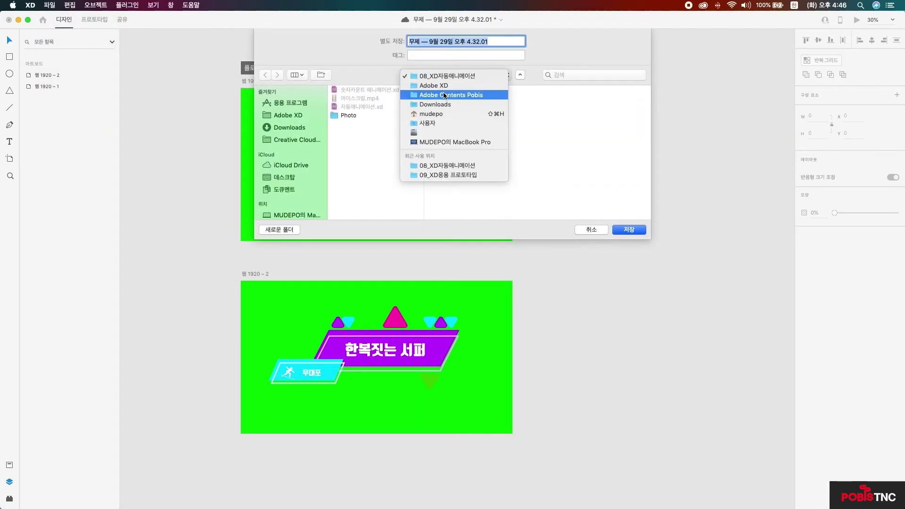
pyautogui.click(445, 84)
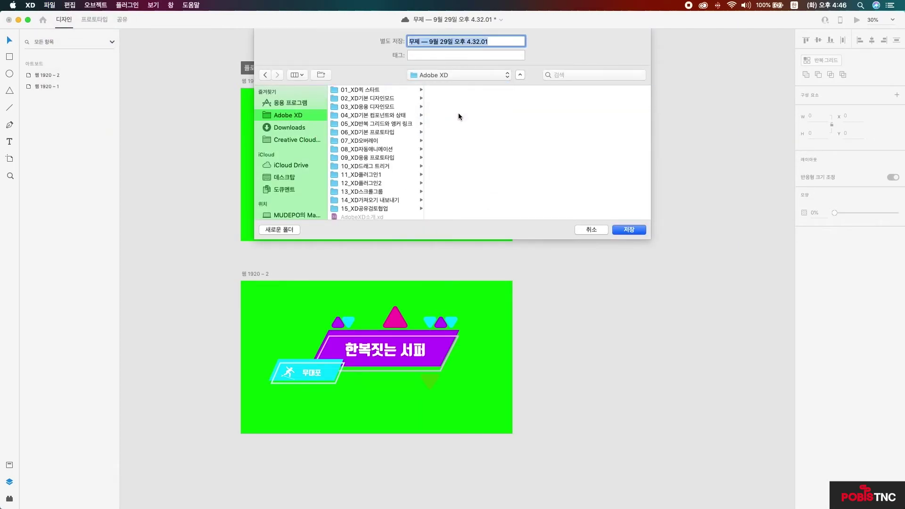
pyautogui.click(378, 158)
pyautogui.tripleClick(490, 41)
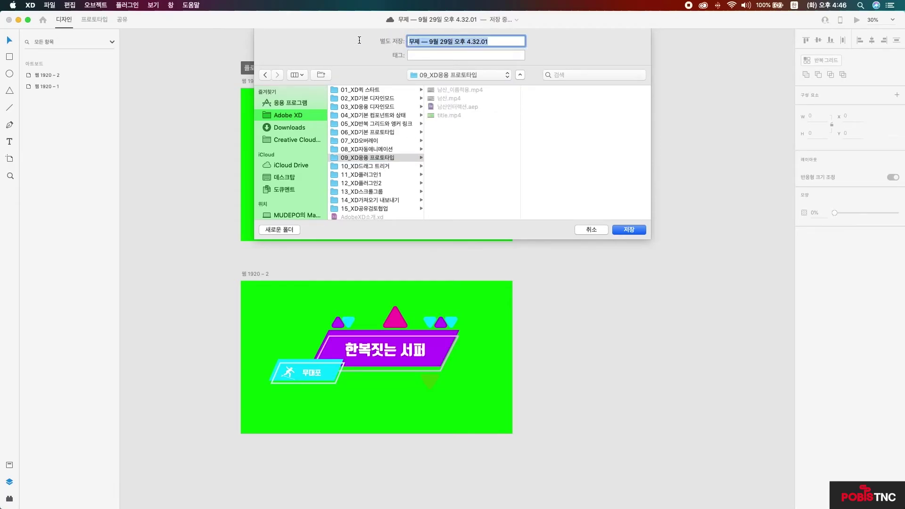
pyautogui.write('무비타일트')
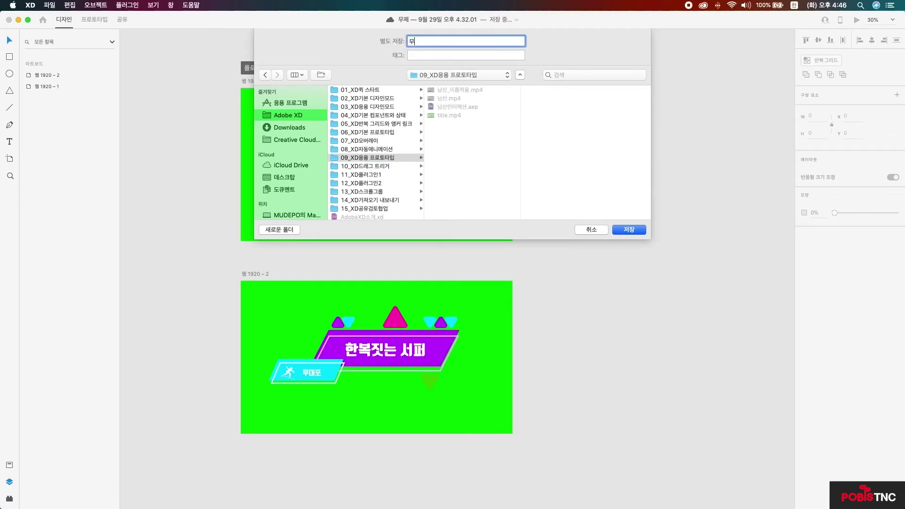
pyautogui.press('BackSpace')
pyautogui.press('BackSpace')
pyautogui.write('이틀')
pyautogui.press('Return')
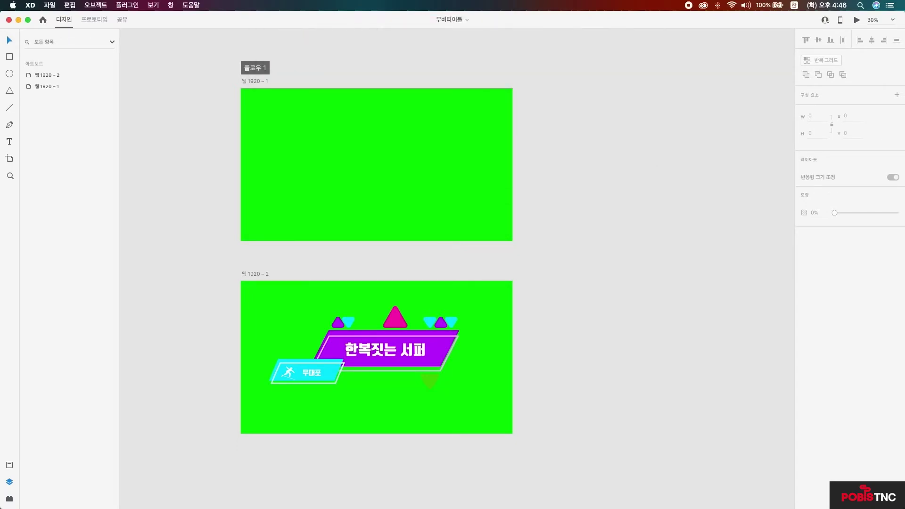
# - Preview the title animation looping on the green background
pyautogui.hscroll(-1, 647, 37)
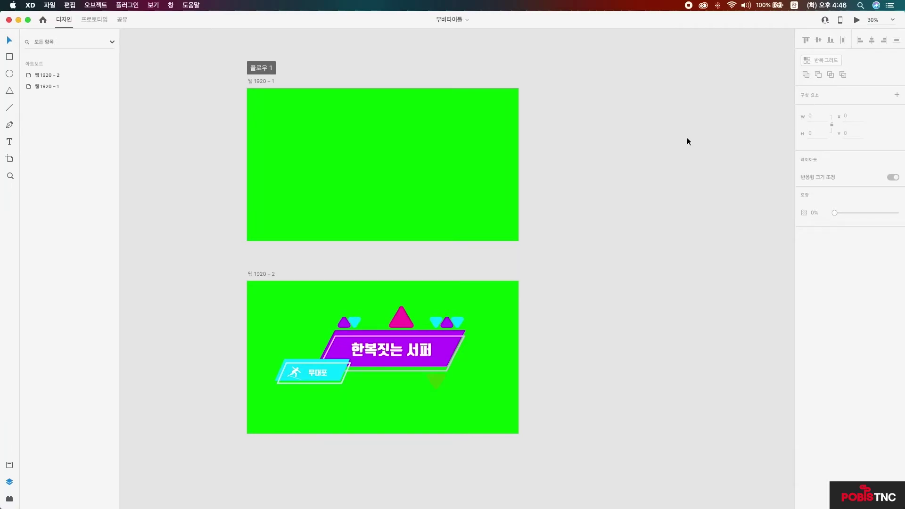
pyautogui.click(857, 21)
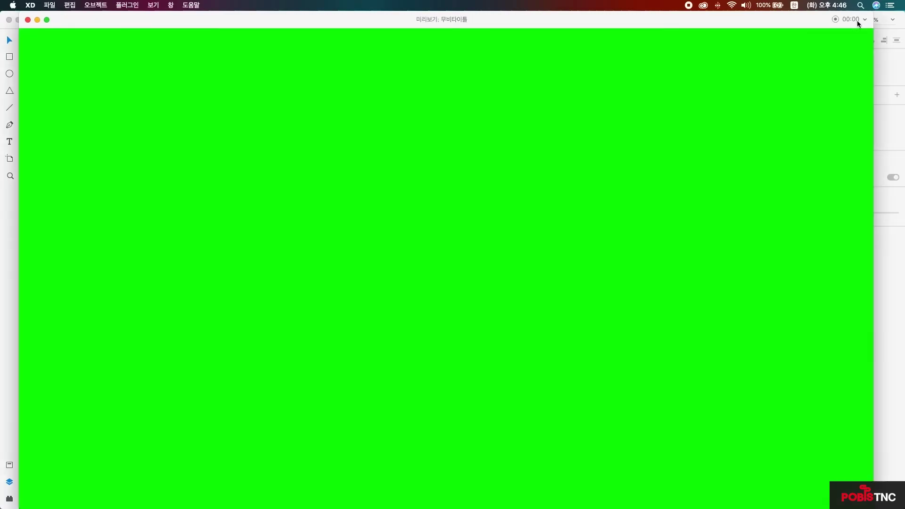
pyautogui.moveTo(528, 16); pyautogui.dragTo(533, 18)
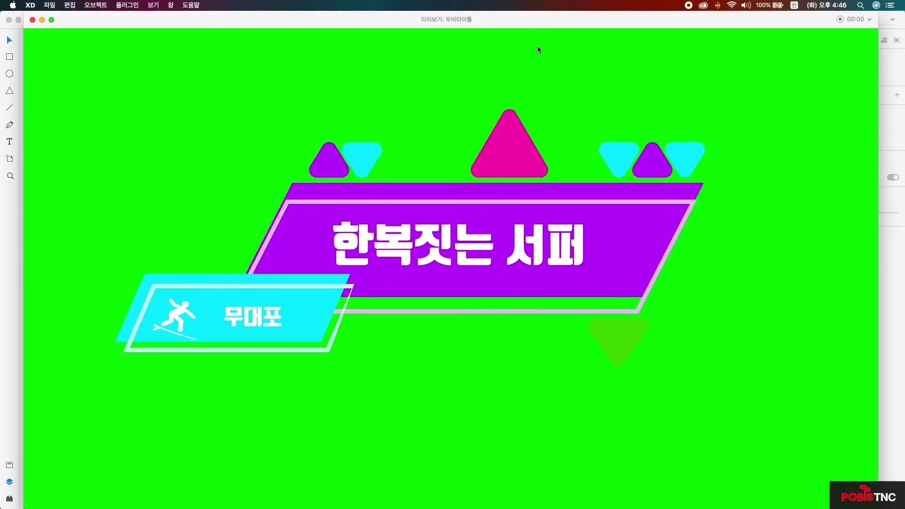
pyautogui.click(595, 301)
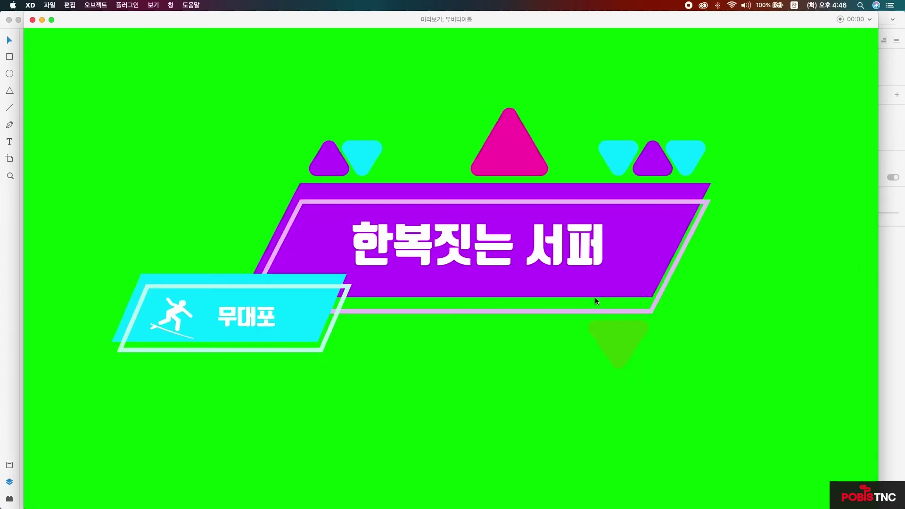
pyautogui.click(596, 299)
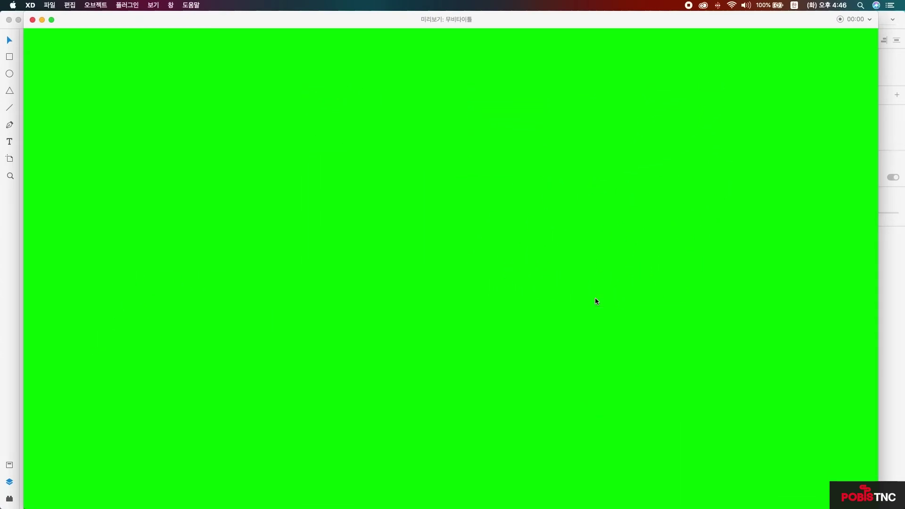
pyautogui.click(595, 299)
# - Record the title animation preview, save the video as "무비타이틀" in the "09_XD응용 프로토타입" folder, and close the preview
pyautogui.click(841, 20)
pyautogui.click(841, 19)
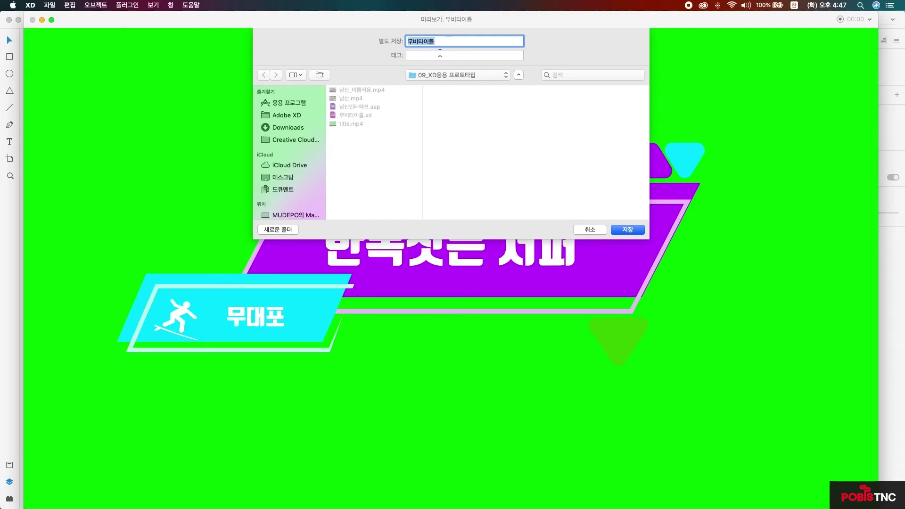
pyautogui.click(628, 229)
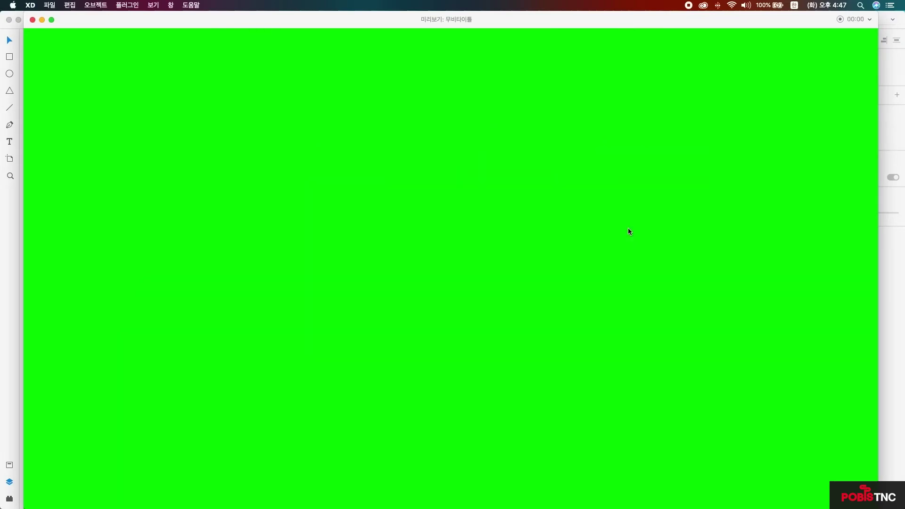
pyautogui.click(33, 20)
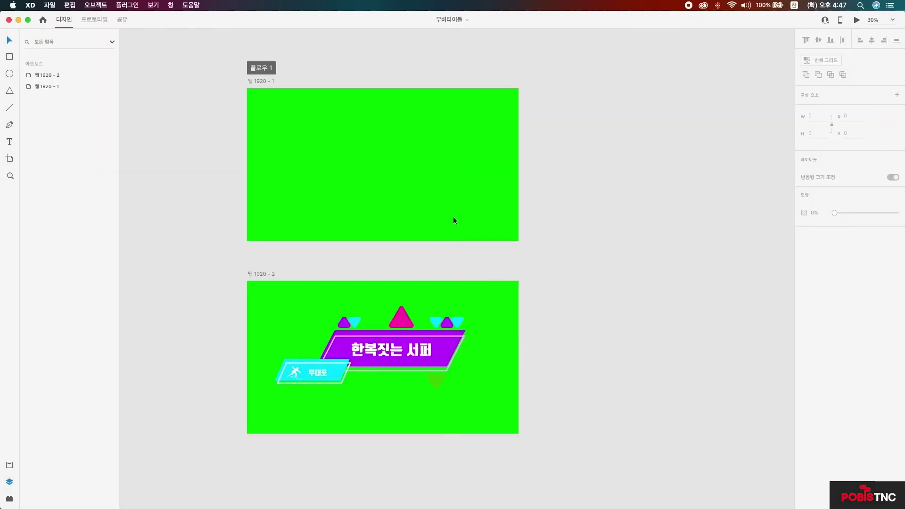
# - Switch to Finder and play the recorded "무비타이틀.mp4" in the "09_XD응용 프로토타입" folder
pyautogui.hotkey('ctrl', 'Up')
pyautogui.click(208, 165)
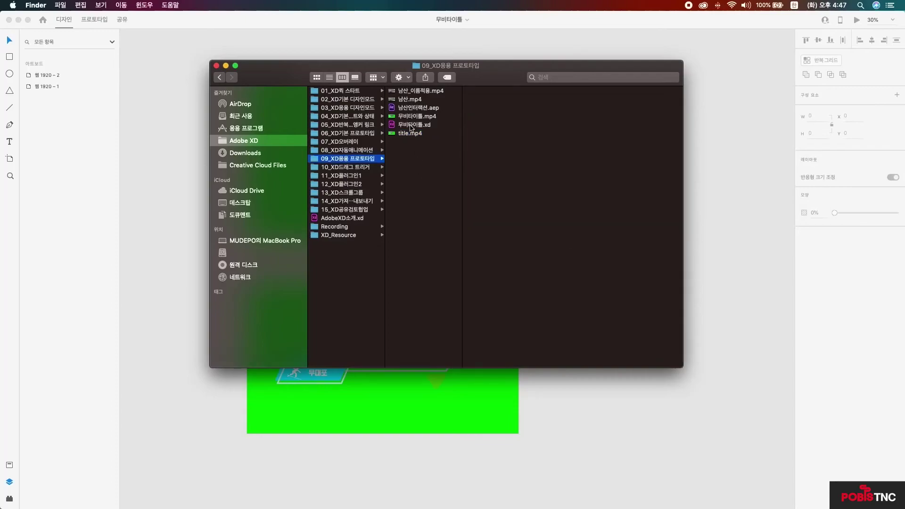
pyautogui.click(393, 125)
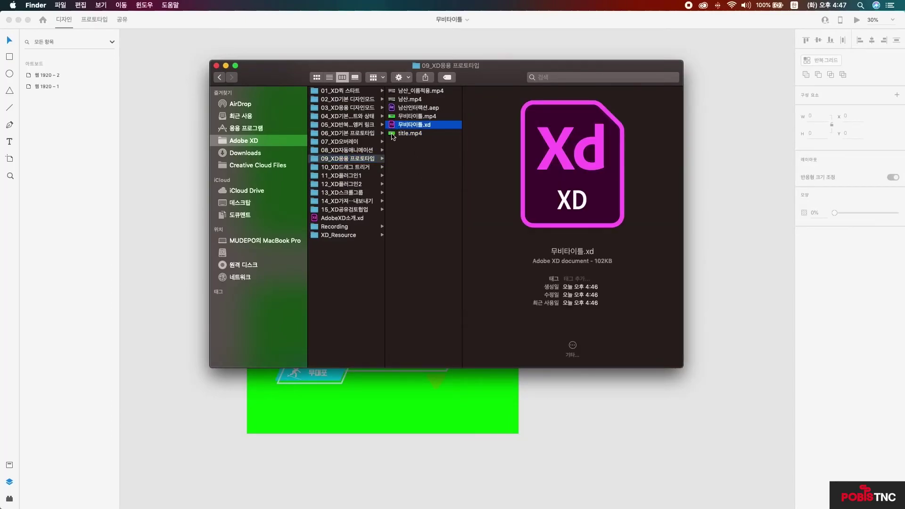
pyautogui.click(392, 135)
pyautogui.click(392, 117)
pyautogui.click(572, 165)
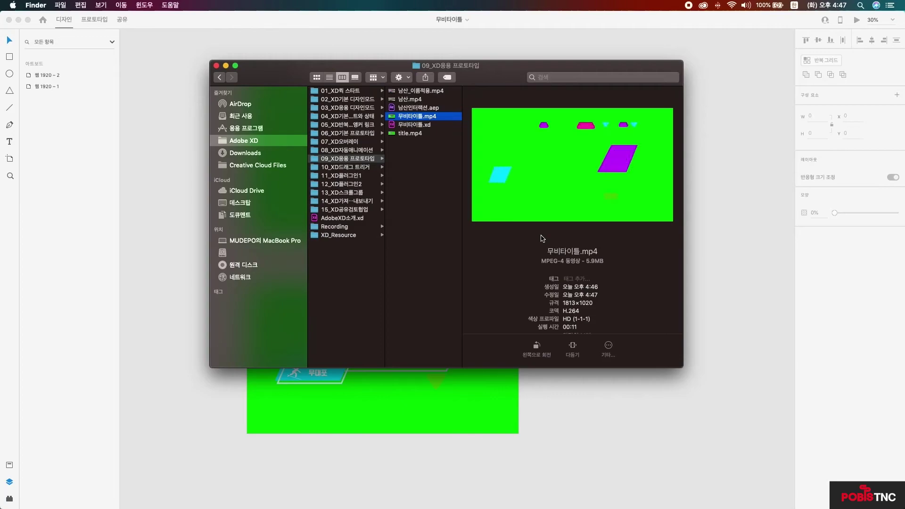
# - Return to Adobe XD and export the "웹 1920 – 1" artboard to After Effects
pyautogui.click(148, 151)
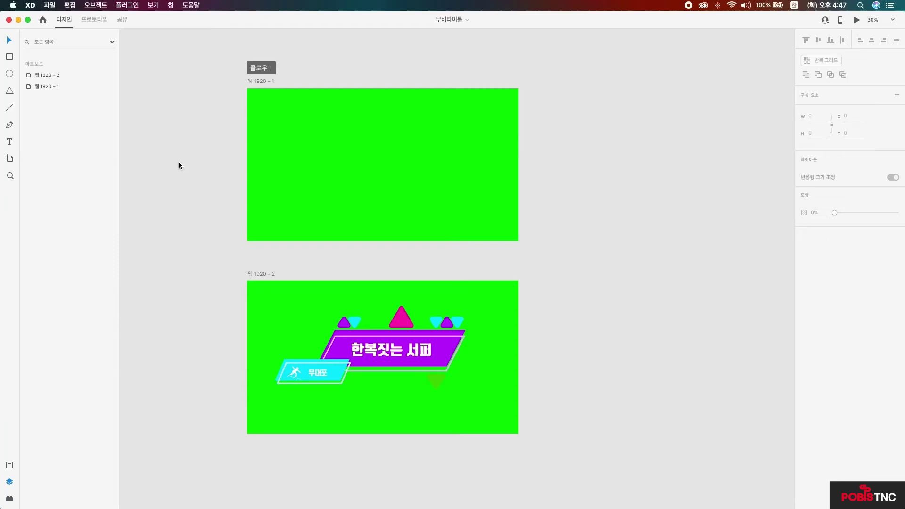
pyautogui.click(49, 5)
pyautogui.moveTo(124, 146)
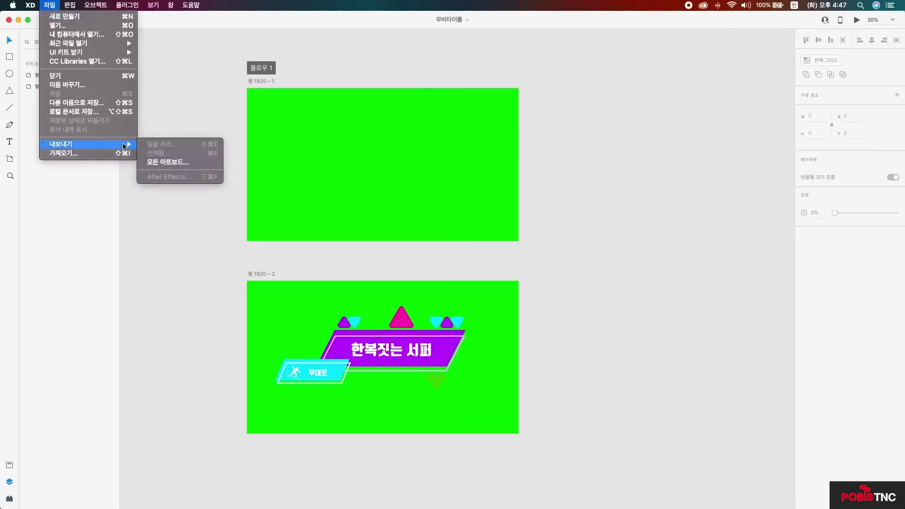
pyautogui.click(202, 95)
pyautogui.click(254, 83)
pyautogui.click(49, 5)
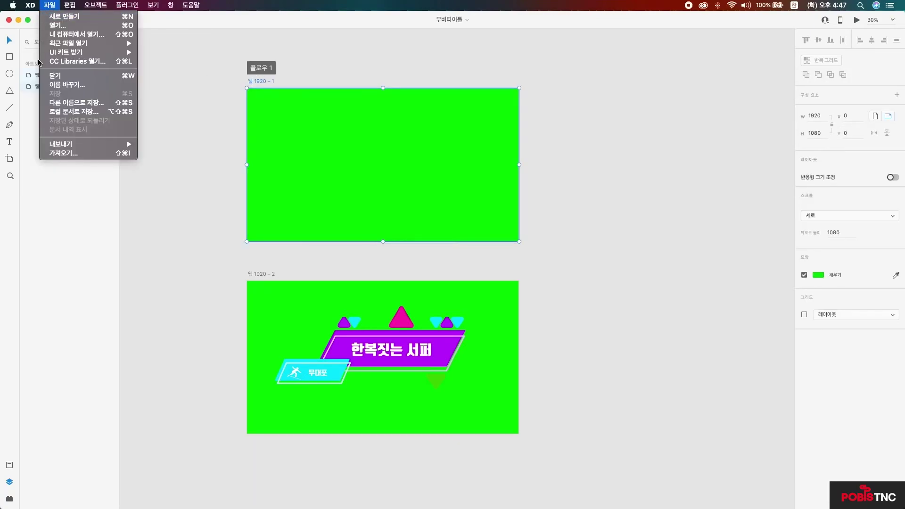
pyautogui.moveTo(112, 145)
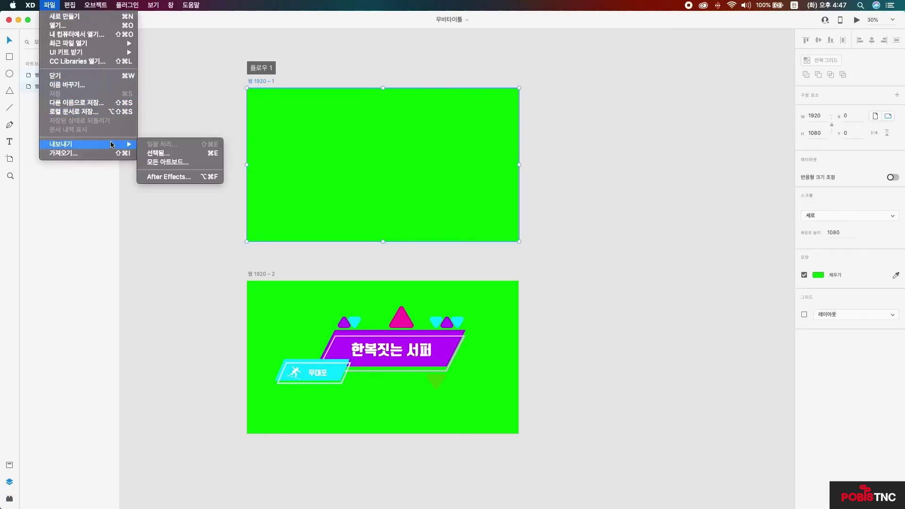
pyautogui.click(200, 178)
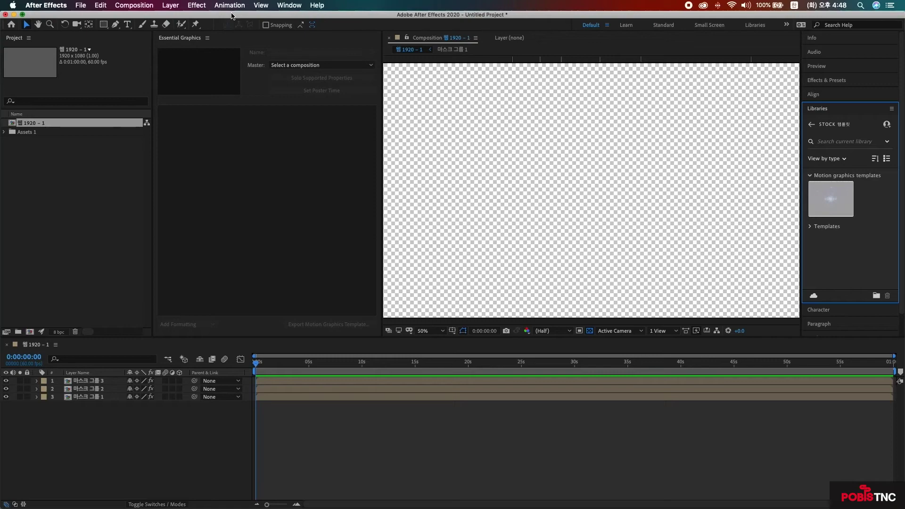
# - Examine the imported "웹 1920 – 1" composition's assets and timeline in After Effects
pyautogui.click(11, 125)
pyautogui.click(6, 133)
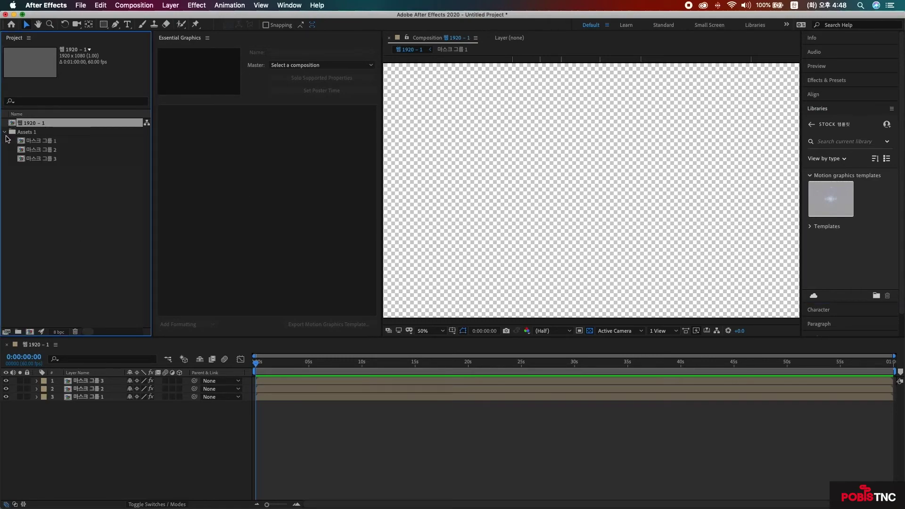
pyautogui.click(5, 133)
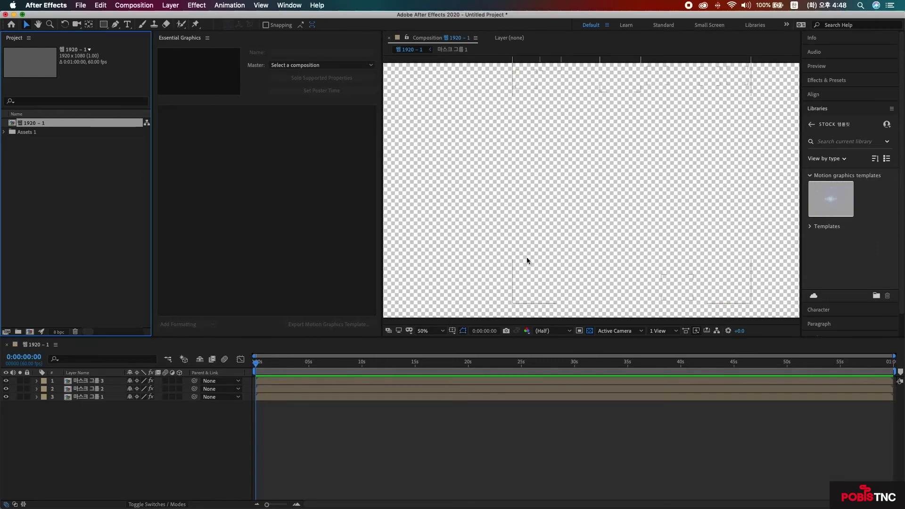
pyautogui.moveTo(261, 367); pyautogui.dragTo(646, 378)
pyautogui.press('Home')
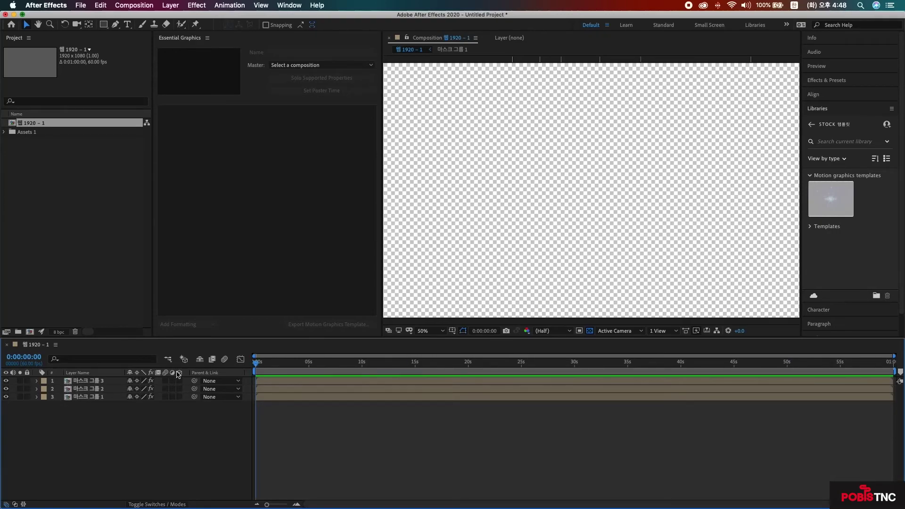
# - Switch to Finder and review the recorded "무비타이틀.mp4" once more
pyautogui.hotkey('ctrl', 'Up')
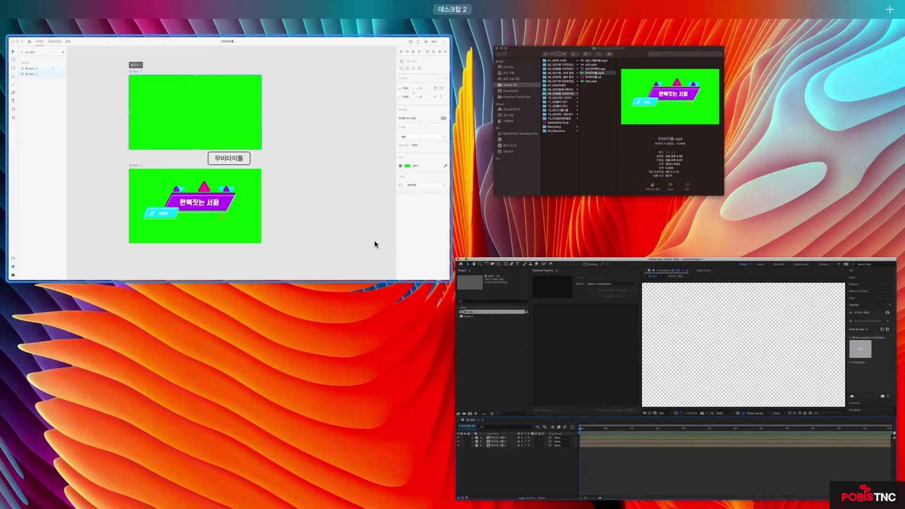
pyautogui.click(493, 182)
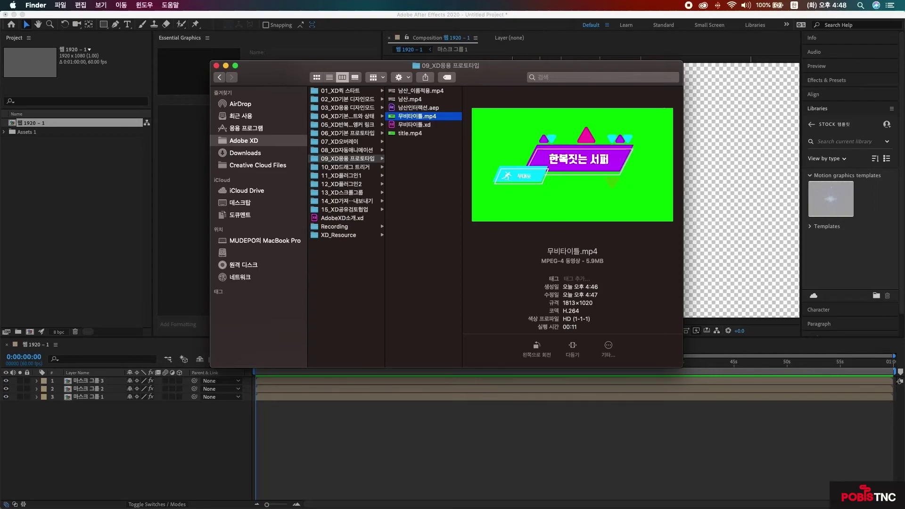
pyautogui.click(697, 171)
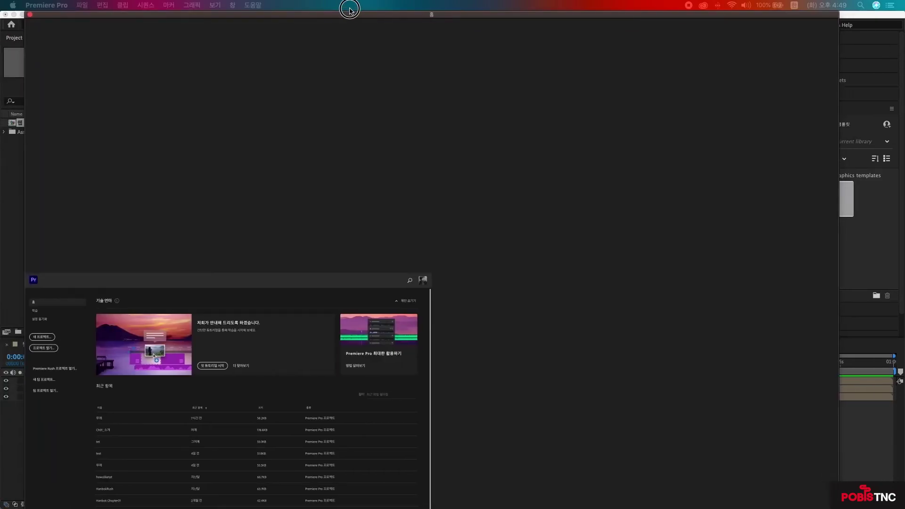
# - Switch to Premiere Pro and import "남산.mp4" from the "09_XD응용 프로토타입" folder into the project
pyautogui.moveTo(347, 10); pyautogui.dragTo(425, 17)
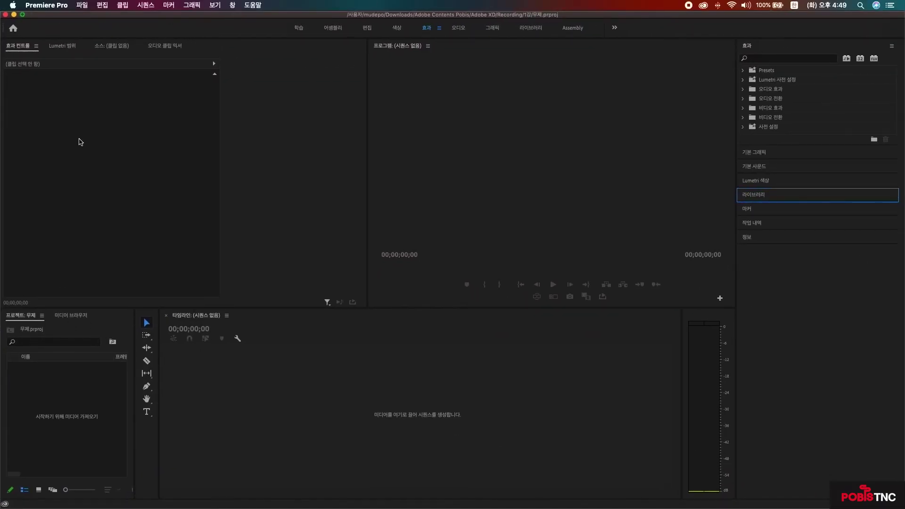
pyautogui.click(82, 399)
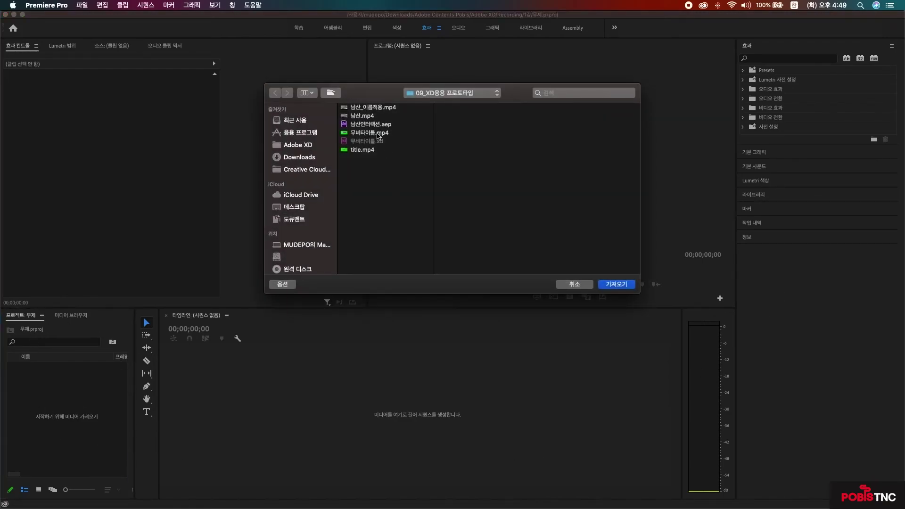
pyautogui.click(364, 116)
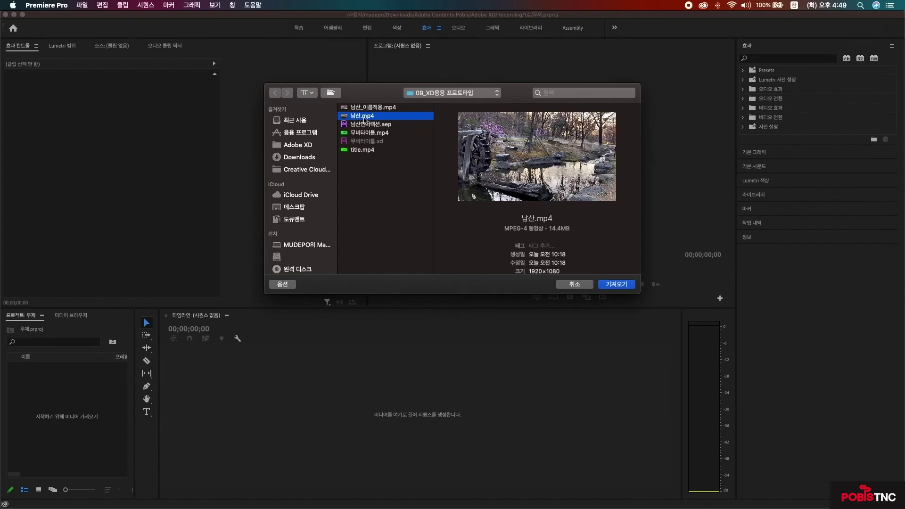
pyautogui.click(617, 285)
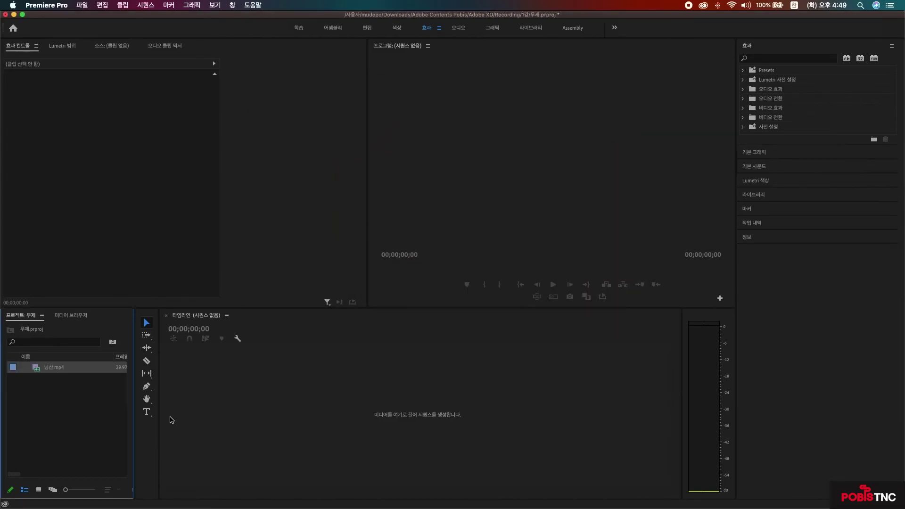
# - Create a sequence from the "남산.mp4" clip in the empty timeline and play its beginning
pyautogui.doubleClick(34, 368)
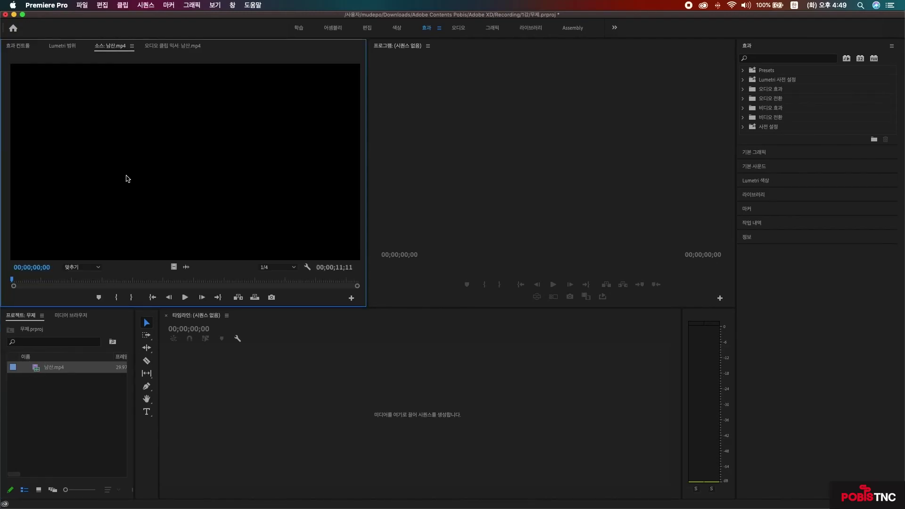
pyautogui.moveTo(148, 178); pyautogui.dragTo(349, 393)
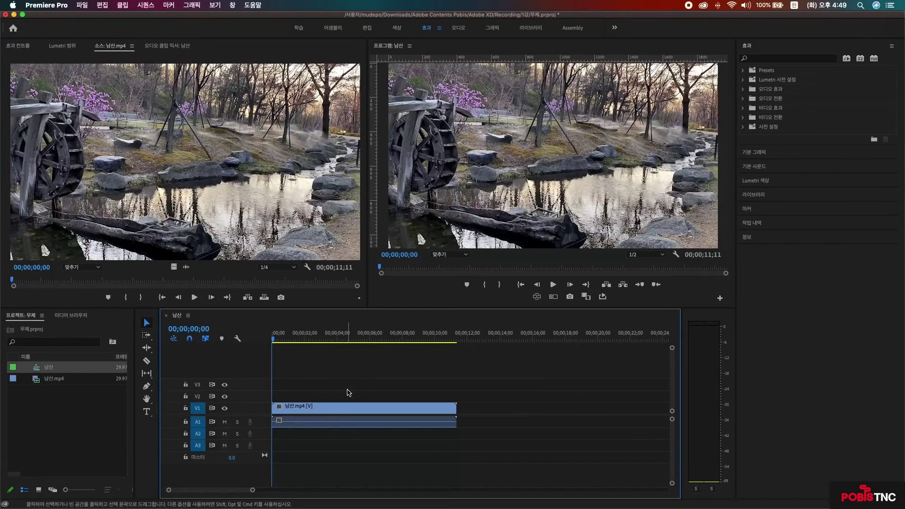
pyautogui.click(553, 285)
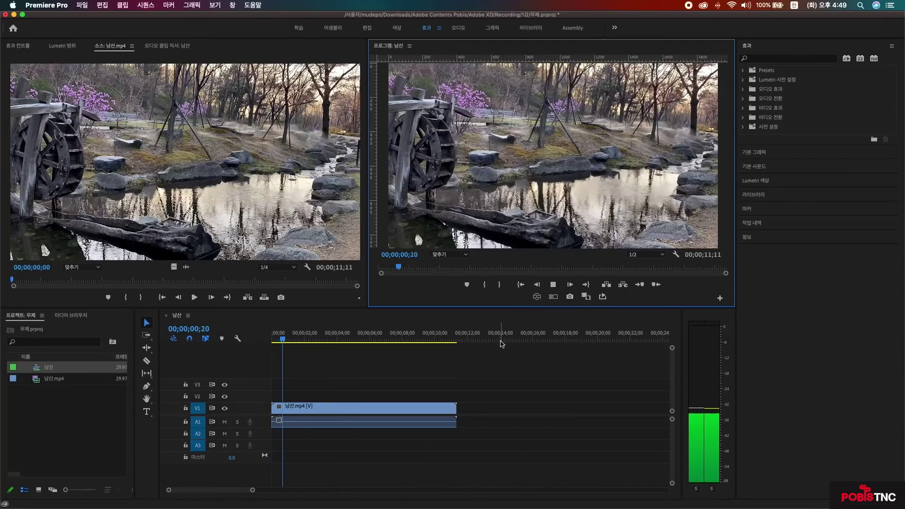
pyautogui.click(555, 286)
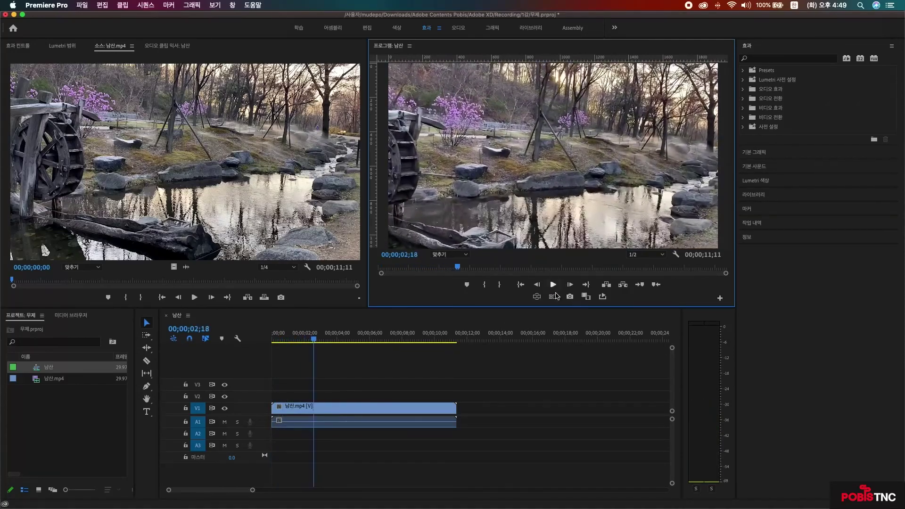
# - Import the "무비타이틀.mp4" title recording into the project
pyautogui.doubleClick(71, 400)
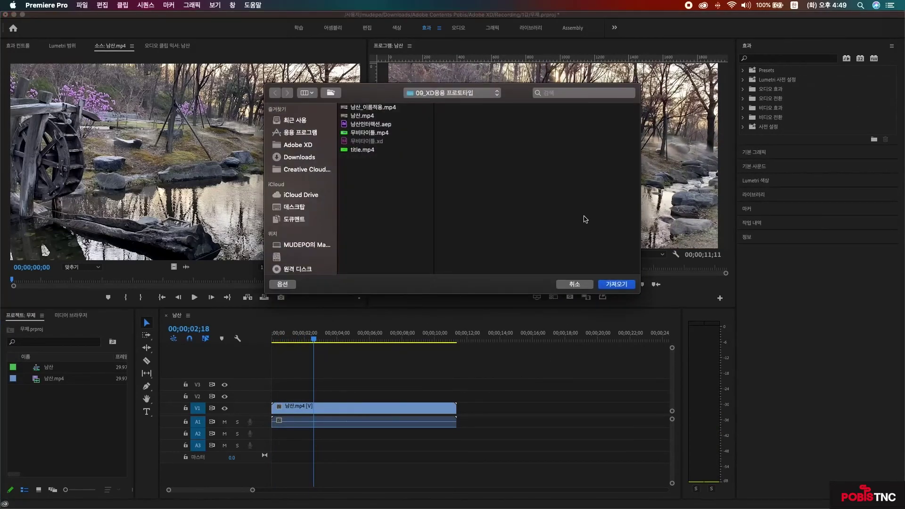
pyautogui.click(368, 133)
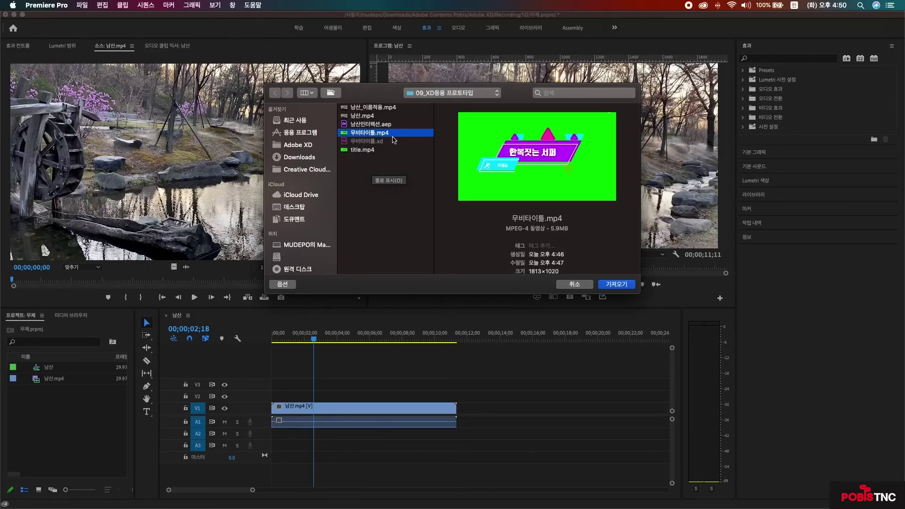
pyautogui.click(621, 285)
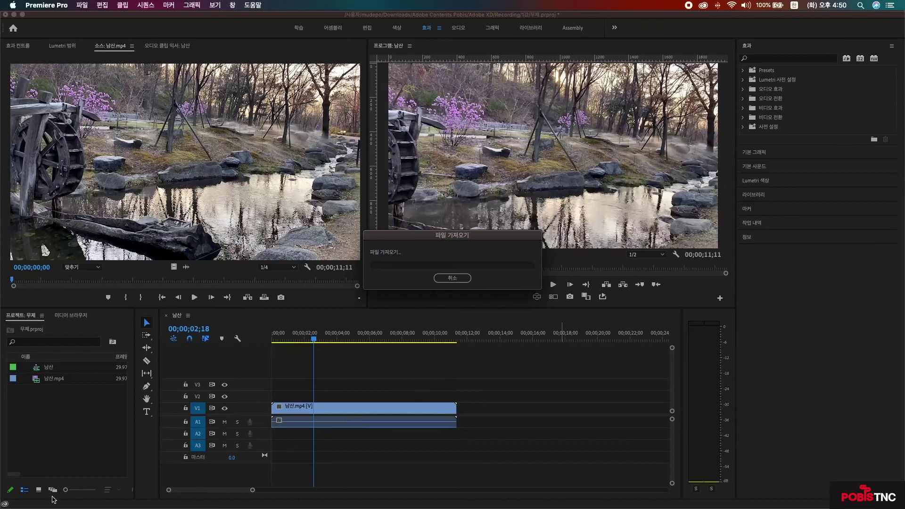
# - Preview "무비타이틀.mp4" as a source clip and place it on track V2 at the sequence start, above "남산.mp4"
pyautogui.doubleClick(37, 390)
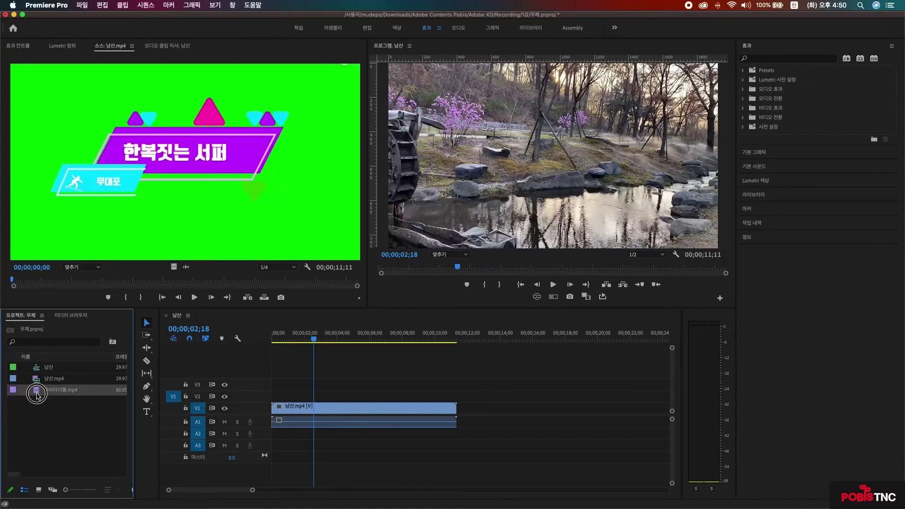
pyautogui.click(185, 297)
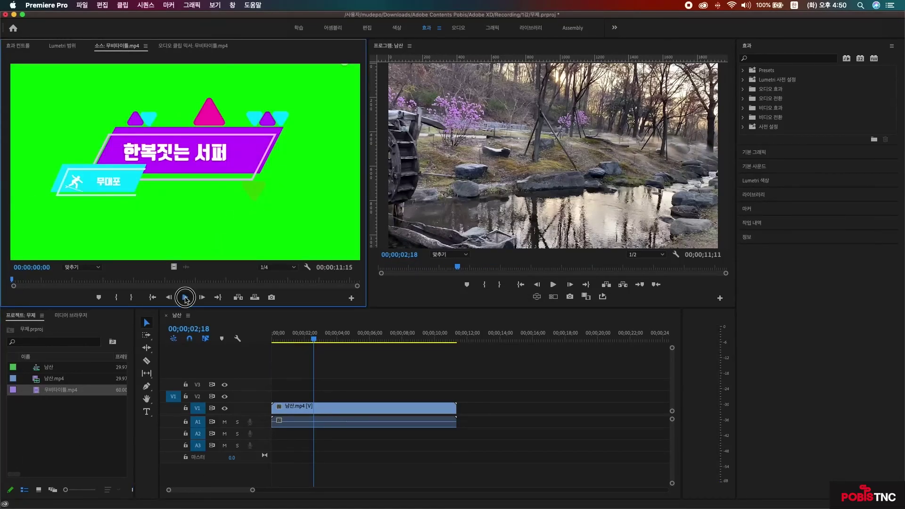
pyautogui.click(185, 298)
pyautogui.click(182, 174)
pyautogui.moveTo(182, 173); pyautogui.dragTo(271, 393)
# - Play the sequence from the start to check the title clip over the "남산.mp4" footage
pyautogui.moveTo(313, 339); pyautogui.dragTo(265, 340)
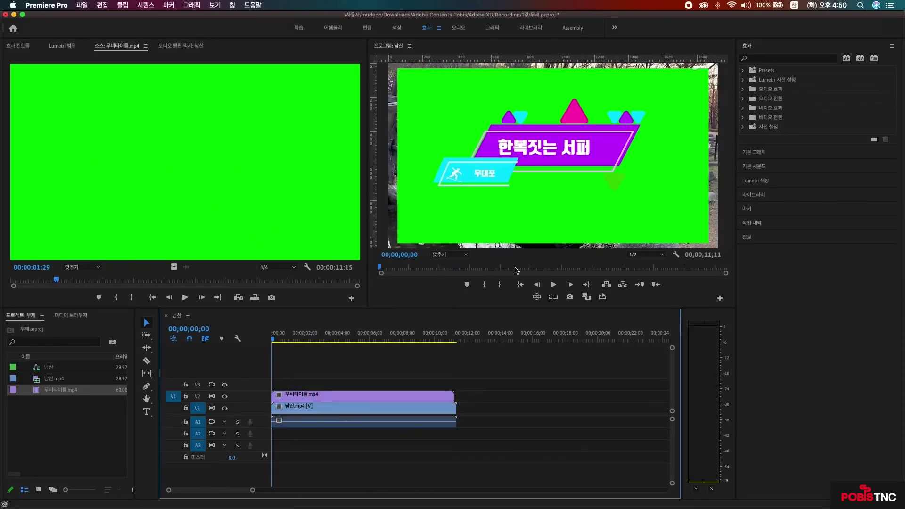
pyautogui.click(553, 285)
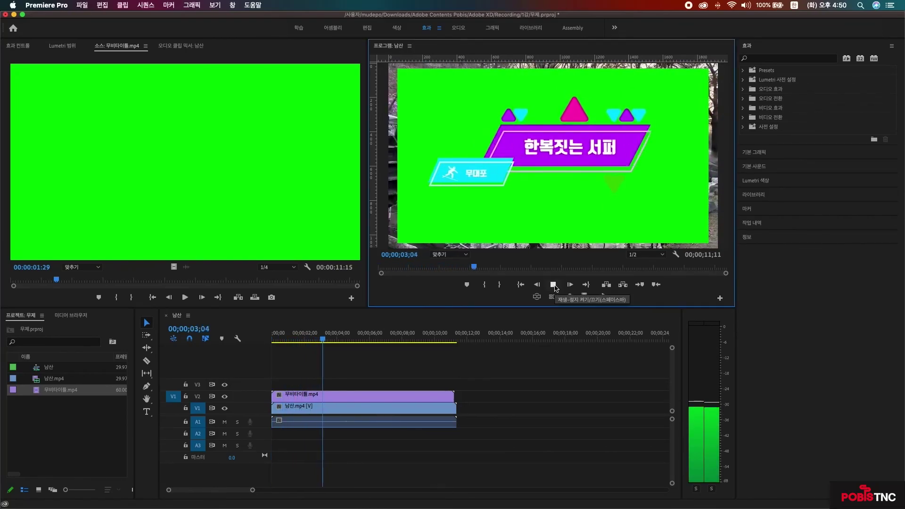
pyautogui.click(556, 287)
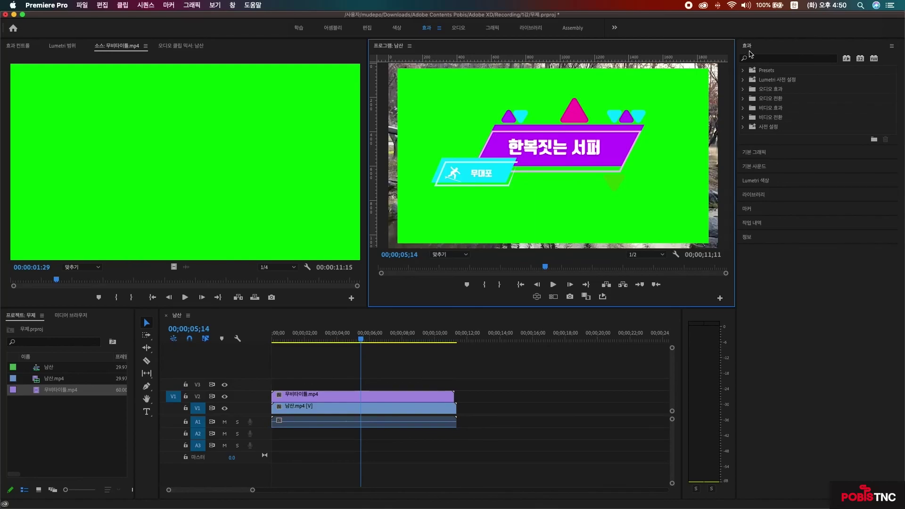
# - Search the effects for "키잉" and apply the 울트라 키 effect to the "무비타이틀.mp4" clip on track V2
pyautogui.click(766, 58)
pyautogui.write('ㅋㅣ잉')
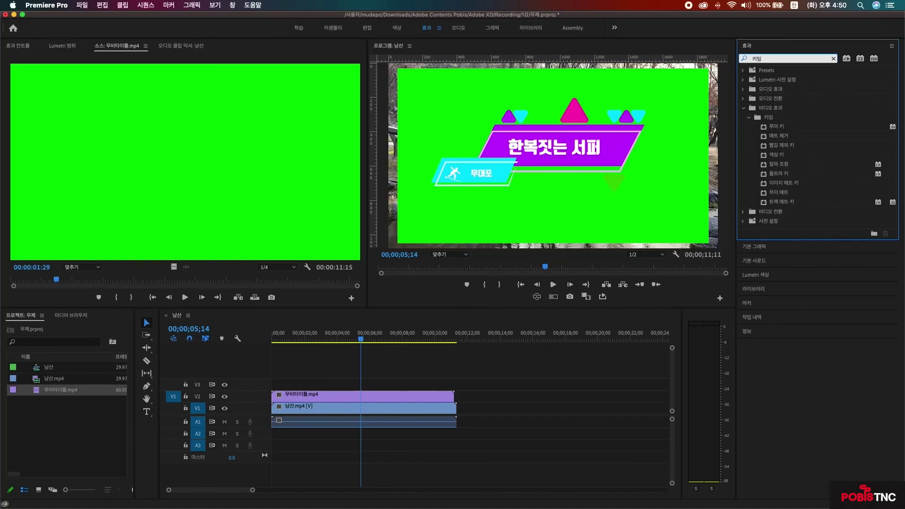
pyautogui.click(770, 176)
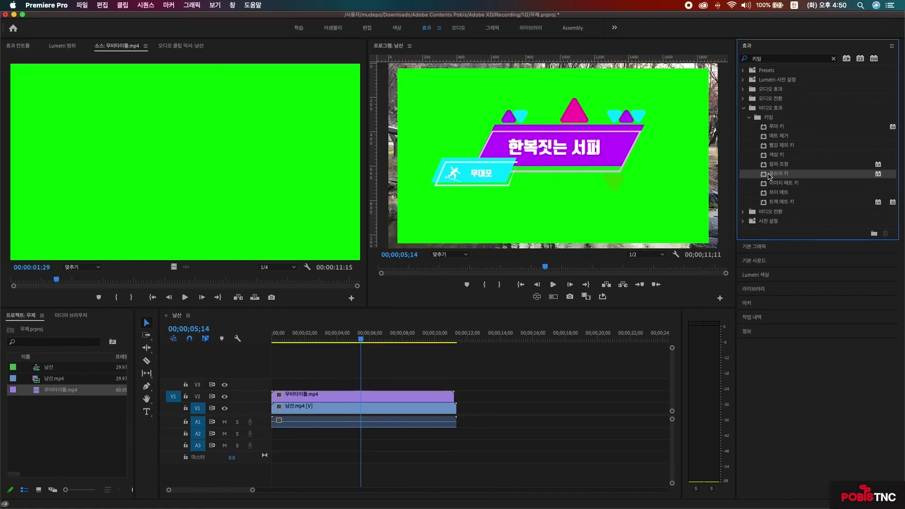
pyautogui.moveTo(769, 176); pyautogui.dragTo(378, 390)
pyautogui.moveTo(778, 176); pyautogui.dragTo(325, 397)
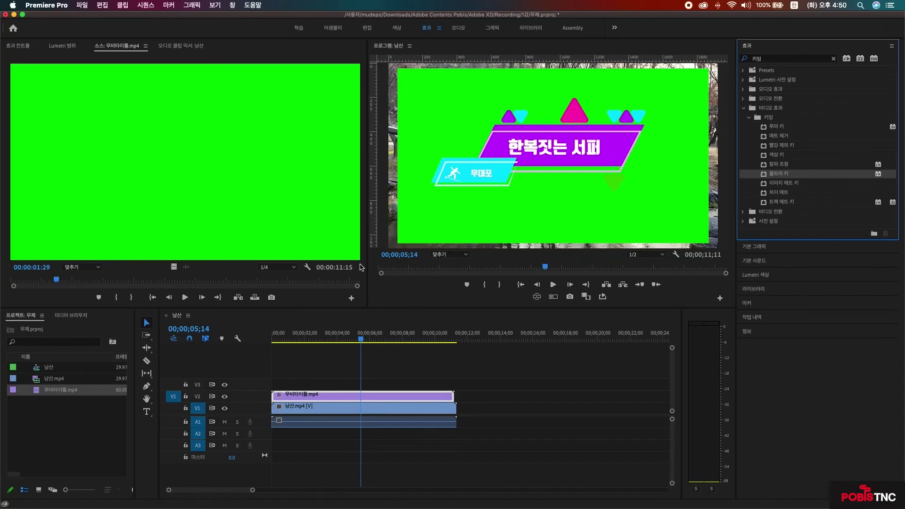
# - Set the 울트라 키 key color of "무비타이틀.mp4" by sampling the green background in the program preview
pyautogui.click(18, 45)
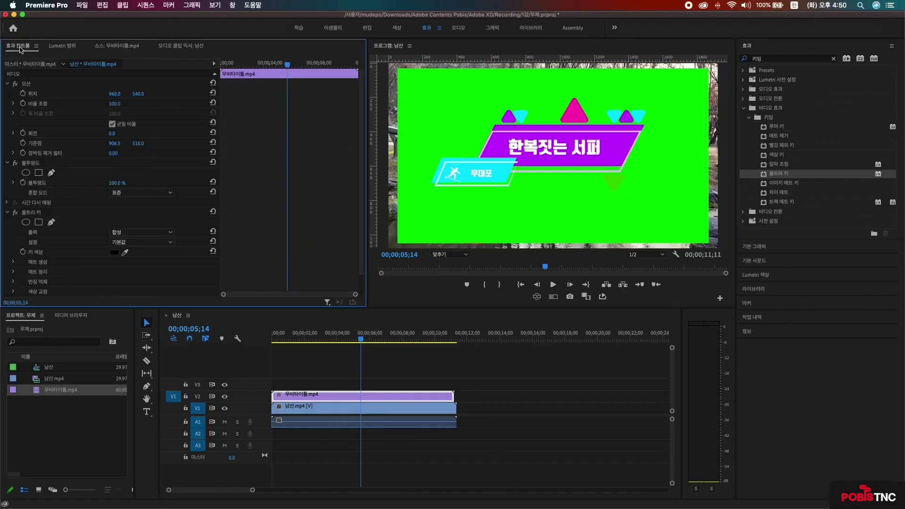
pyautogui.click(125, 252)
pyautogui.moveTo(126, 255); pyautogui.dragTo(463, 214)
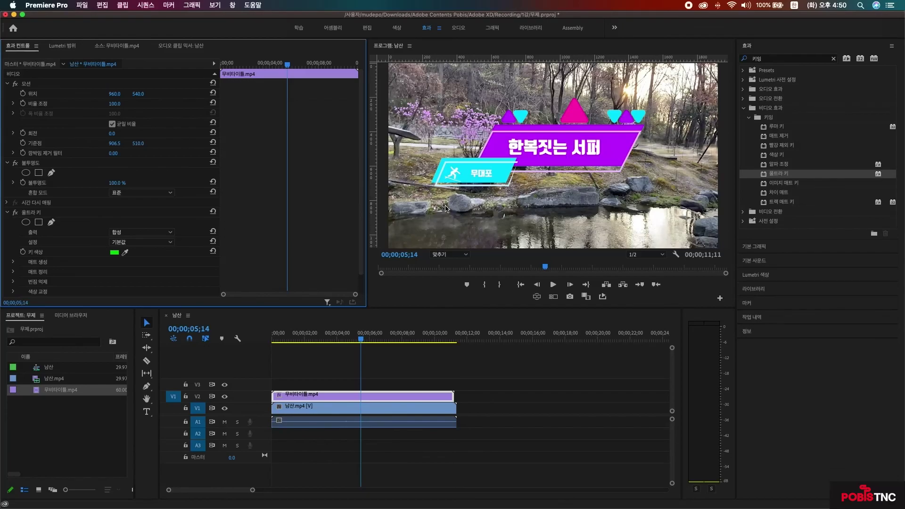
# - Play the sequence from the start to check the keyed title animation over the "남산.mp4" footage
pyautogui.moveTo(545, 267); pyautogui.dragTo(380, 272)
pyautogui.click(554, 286)
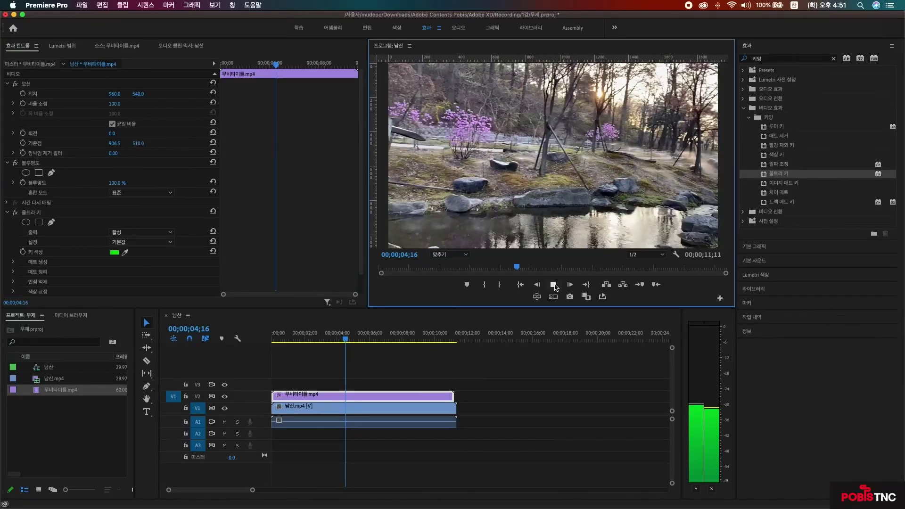
pyautogui.click(555, 286)
pyautogui.press('space')
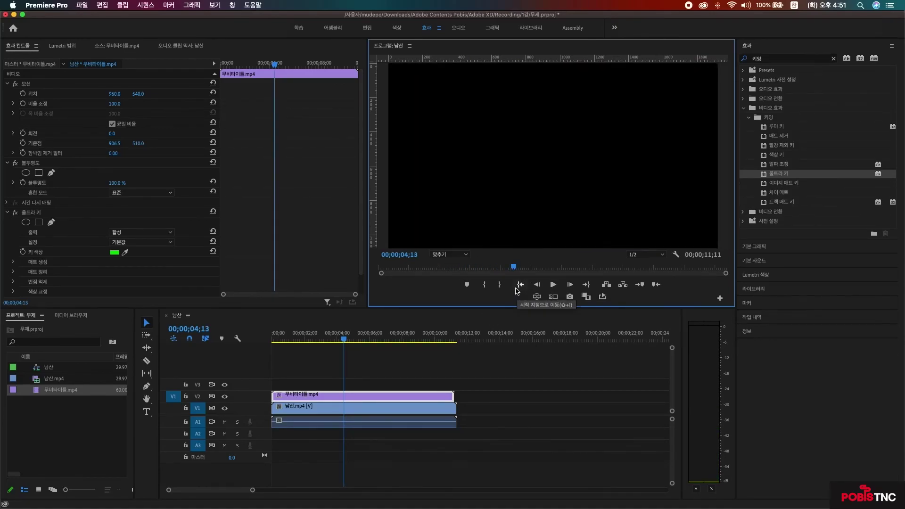
pyautogui.press('Left')
pyautogui.hscroll(2, 404, 347)
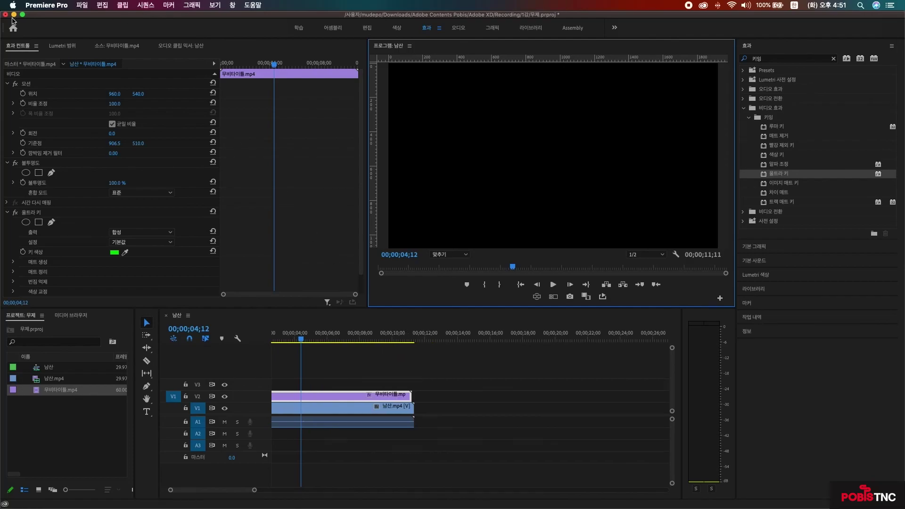
# - Switch to the Adobe XD window with the "무비타이틀" document
pyautogui.hotkey('ctrl', 'Up')
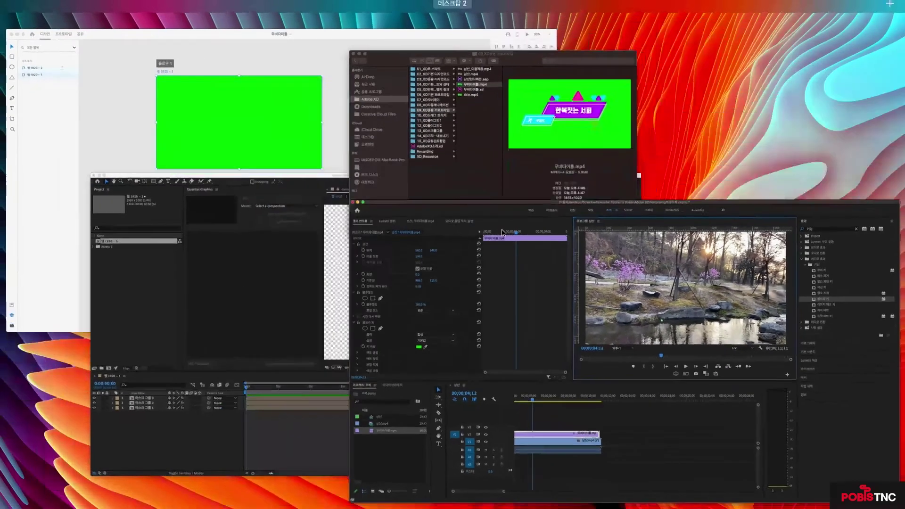
pyautogui.click(329, 149)
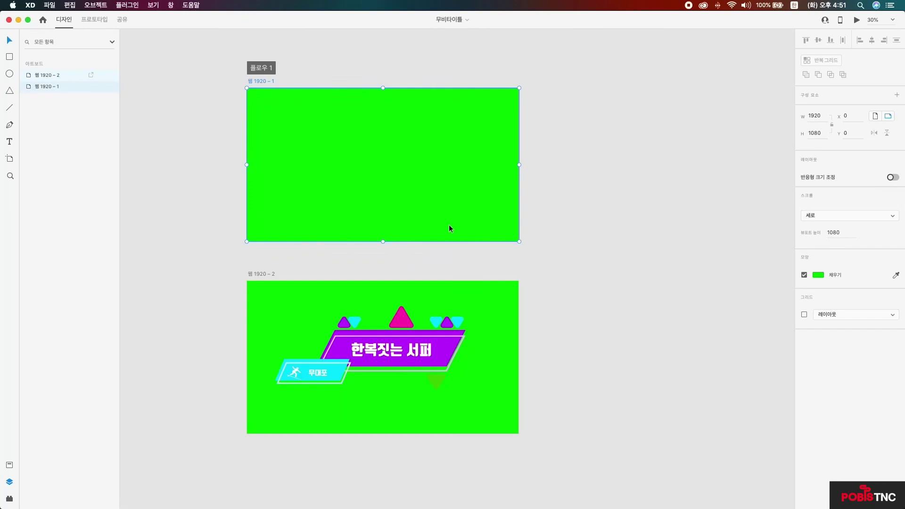